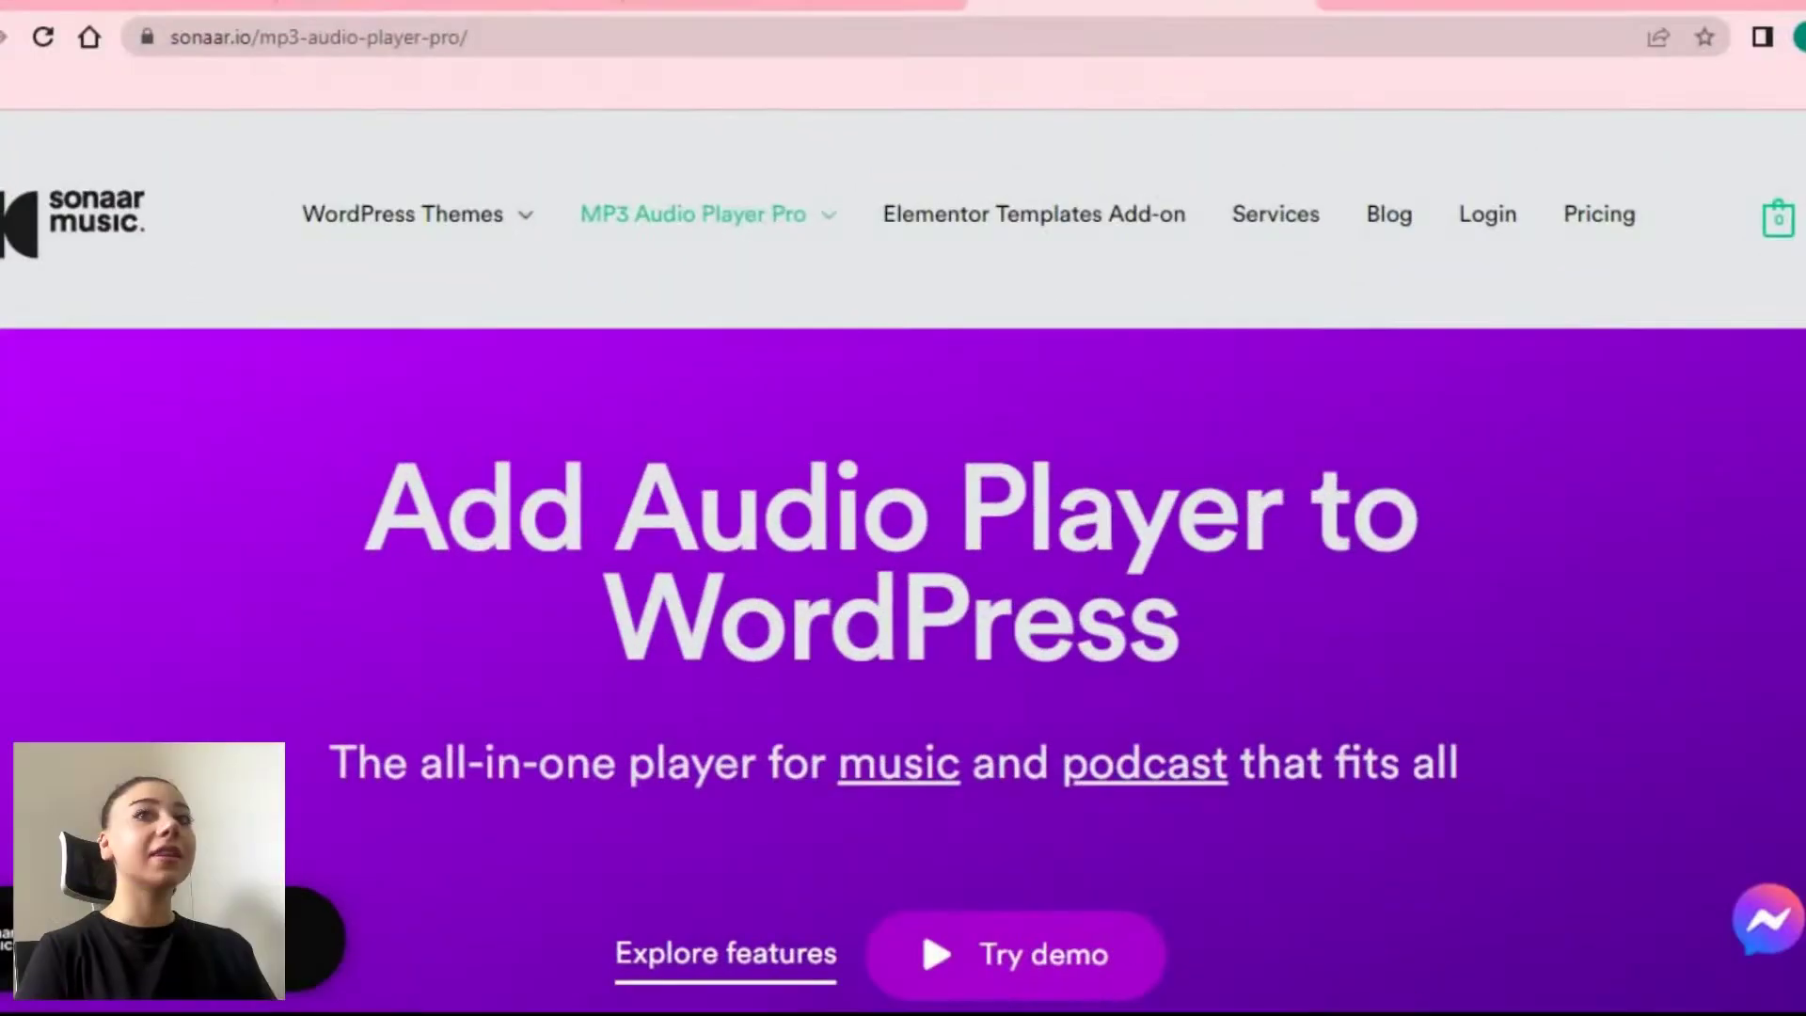
Read down the product page's feature sections past the 4.9/5 reviews to 'Built to last'
{"action": "scroll", "coordinate": [903, 564], "scroll_direction": "down", "scroll_amount": 6}
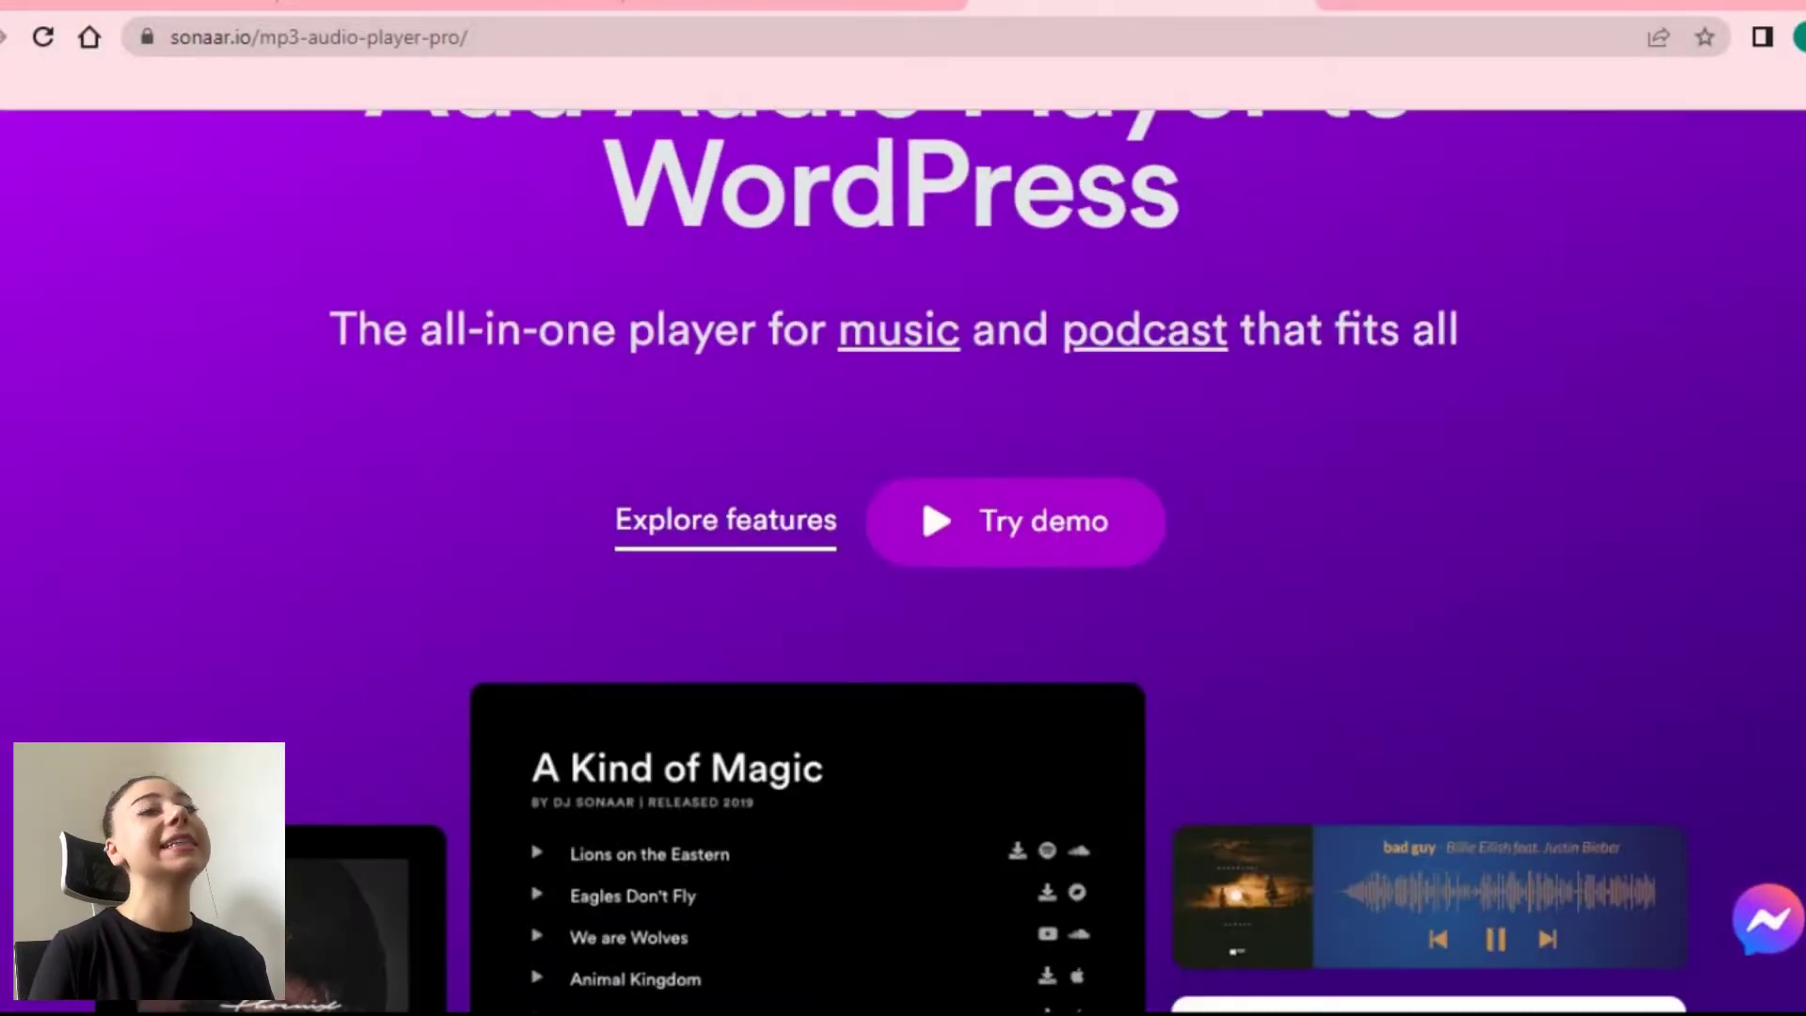
{"action": "scroll", "coordinate": [903, 564], "scroll_direction": "down", "scroll_amount": 12}
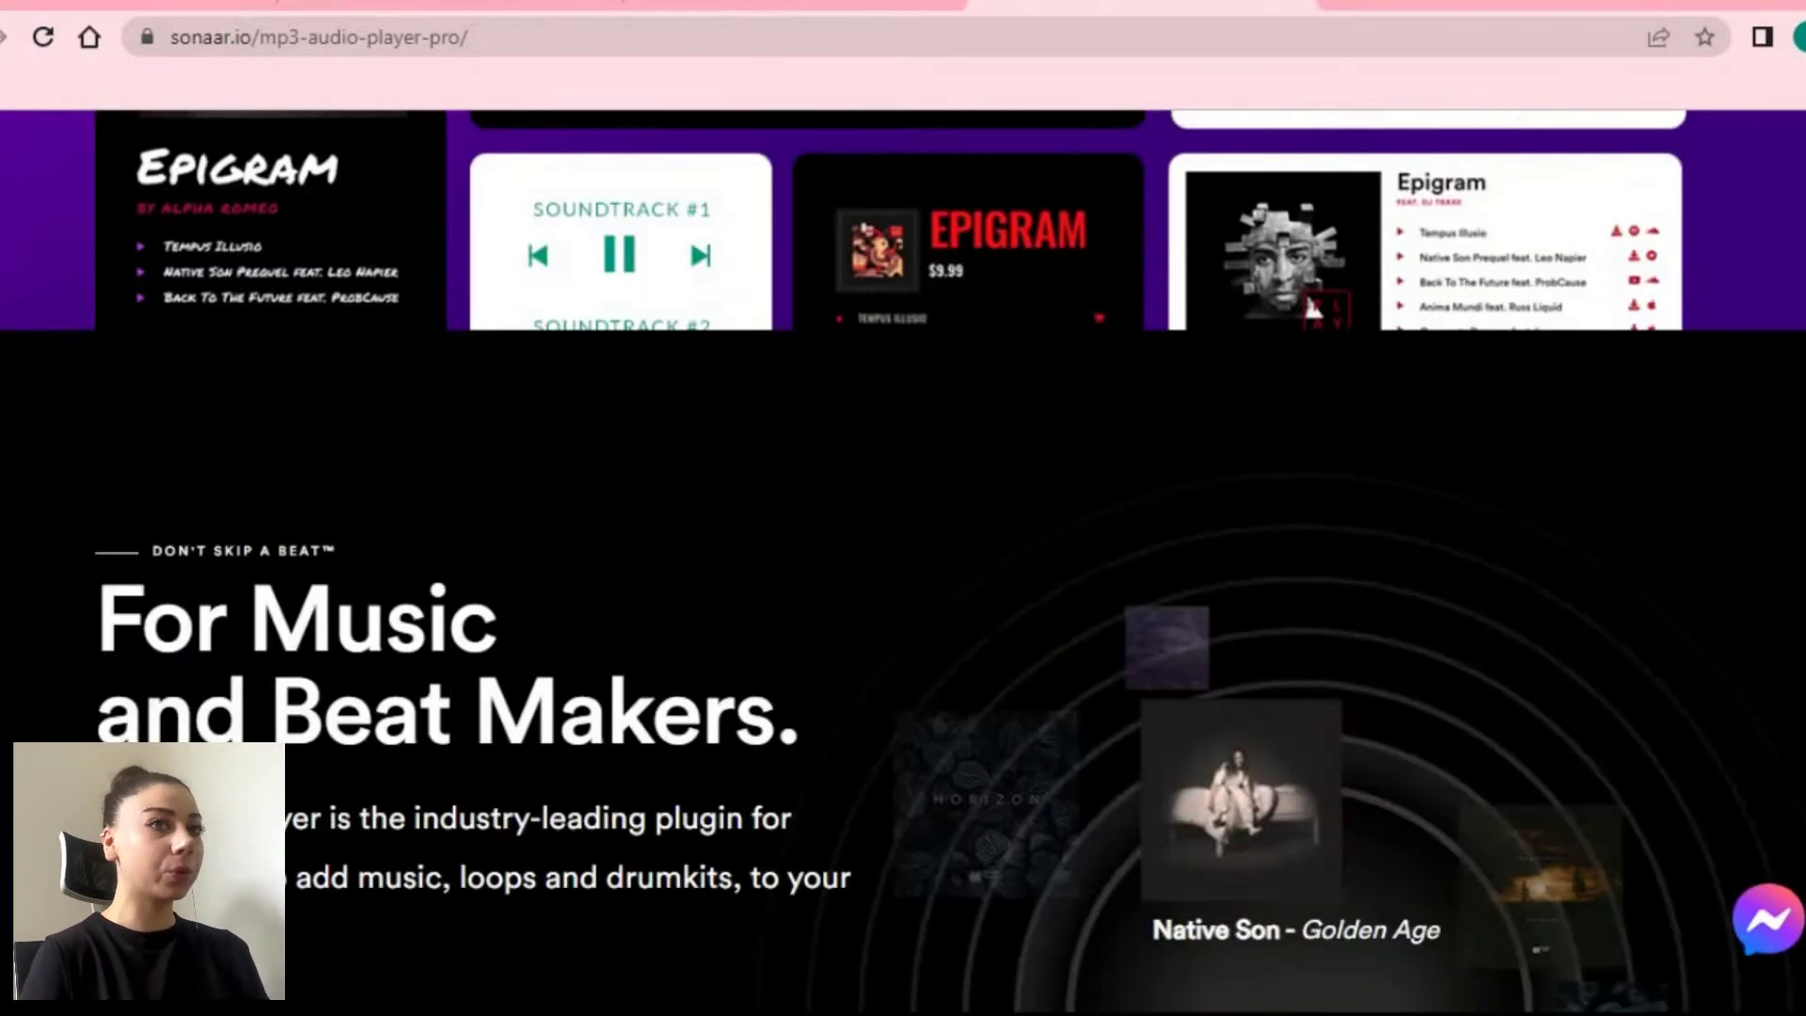
{"action": "scroll", "coordinate": [903, 565], "scroll_direction": "down", "scroll_amount": 12}
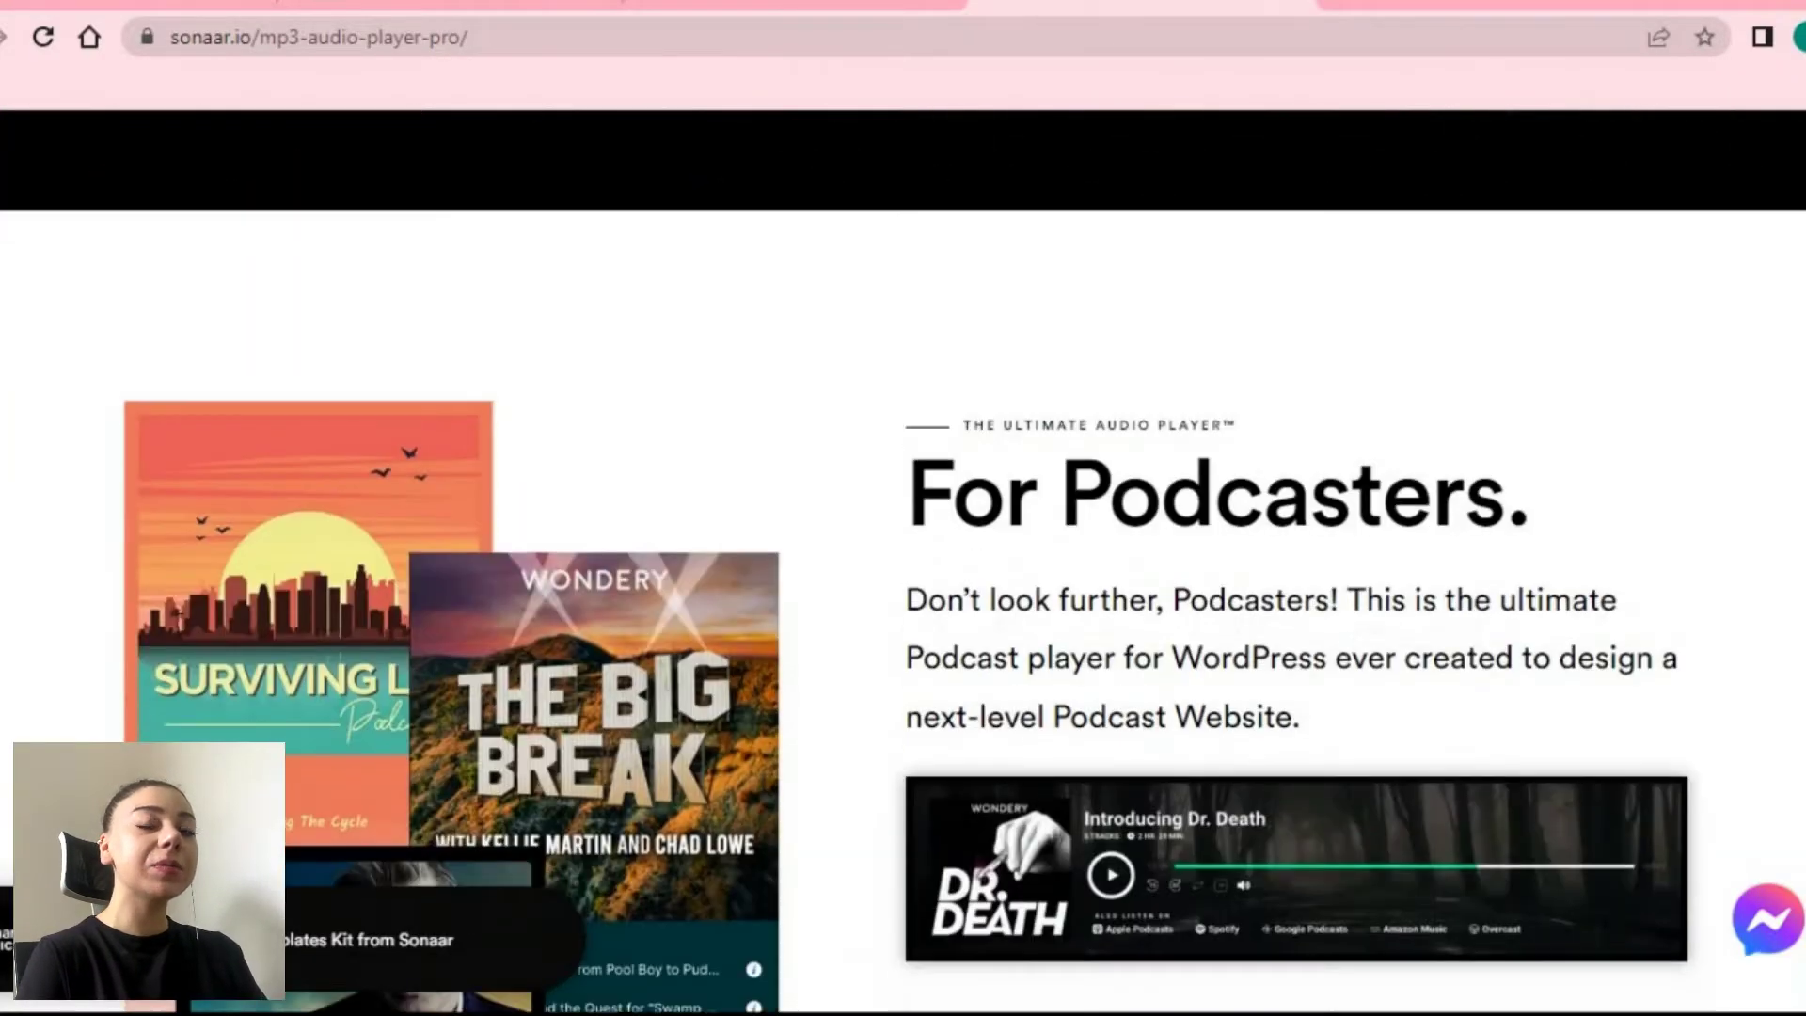
{"action": "scroll", "coordinate": [903, 564], "scroll_direction": "down", "scroll_amount": 10}
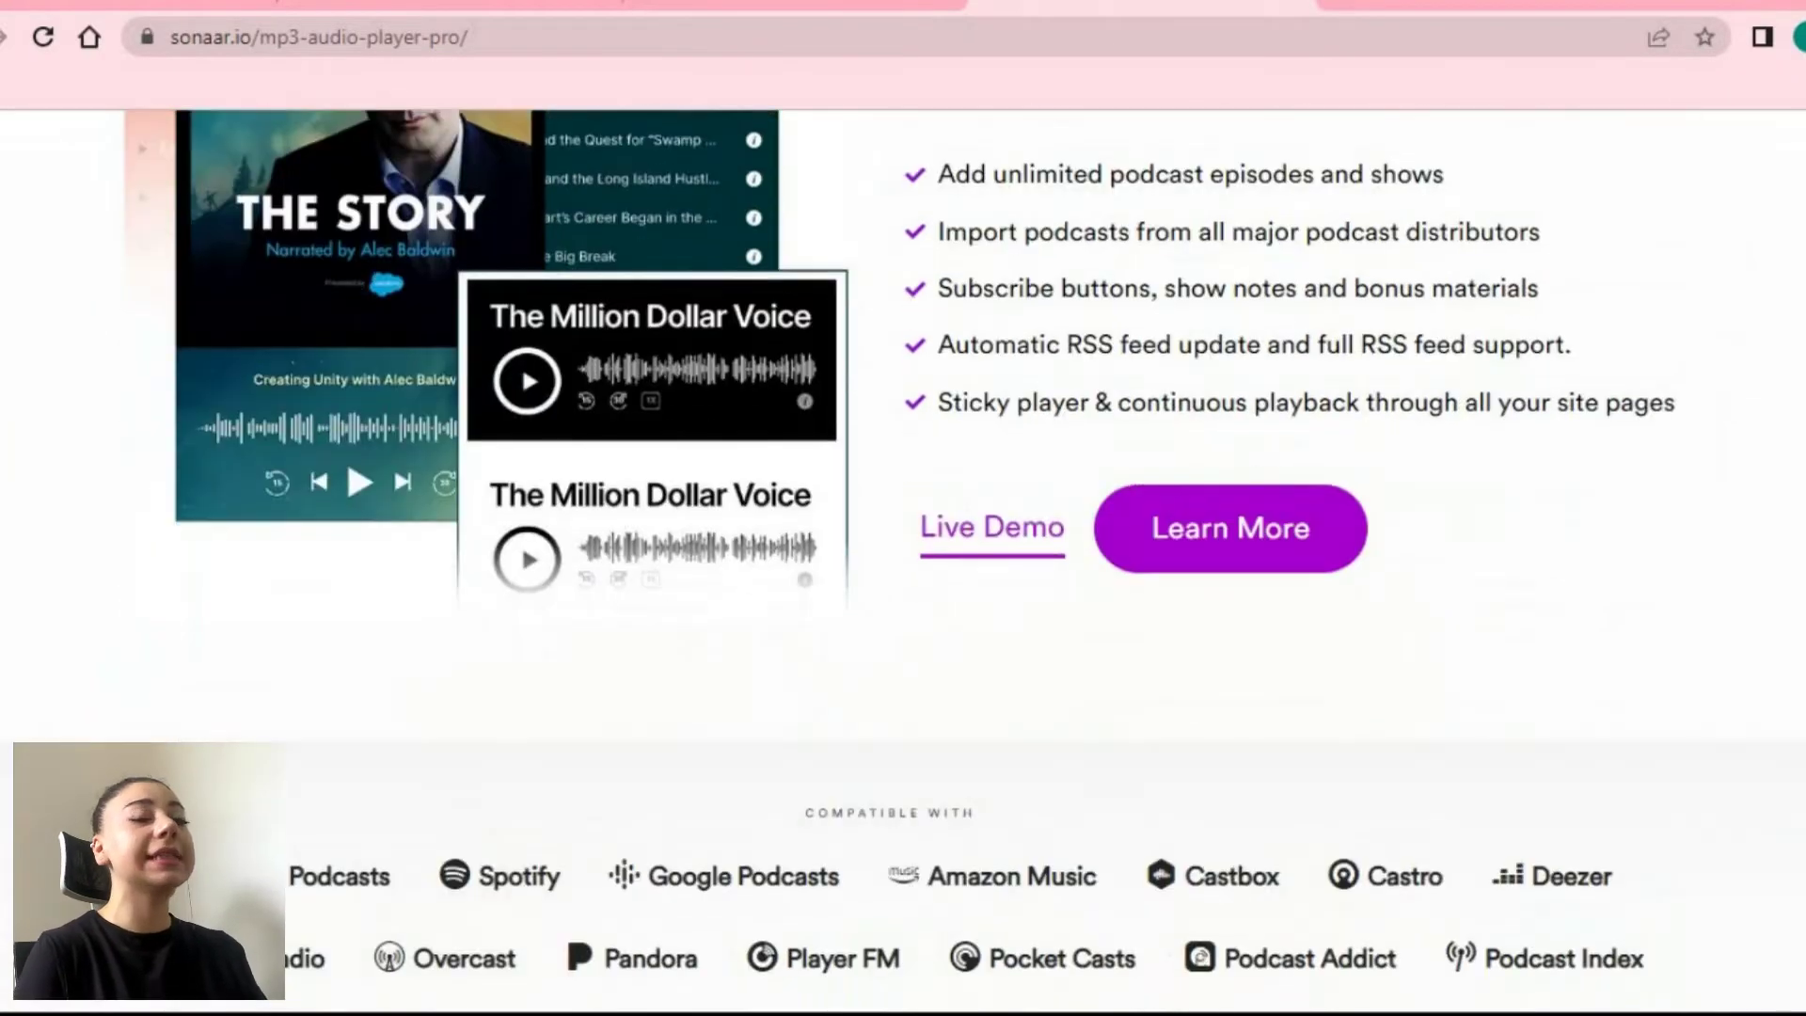
{"action": "scroll", "coordinate": [903, 564], "scroll_direction": "down", "scroll_amount": 10}
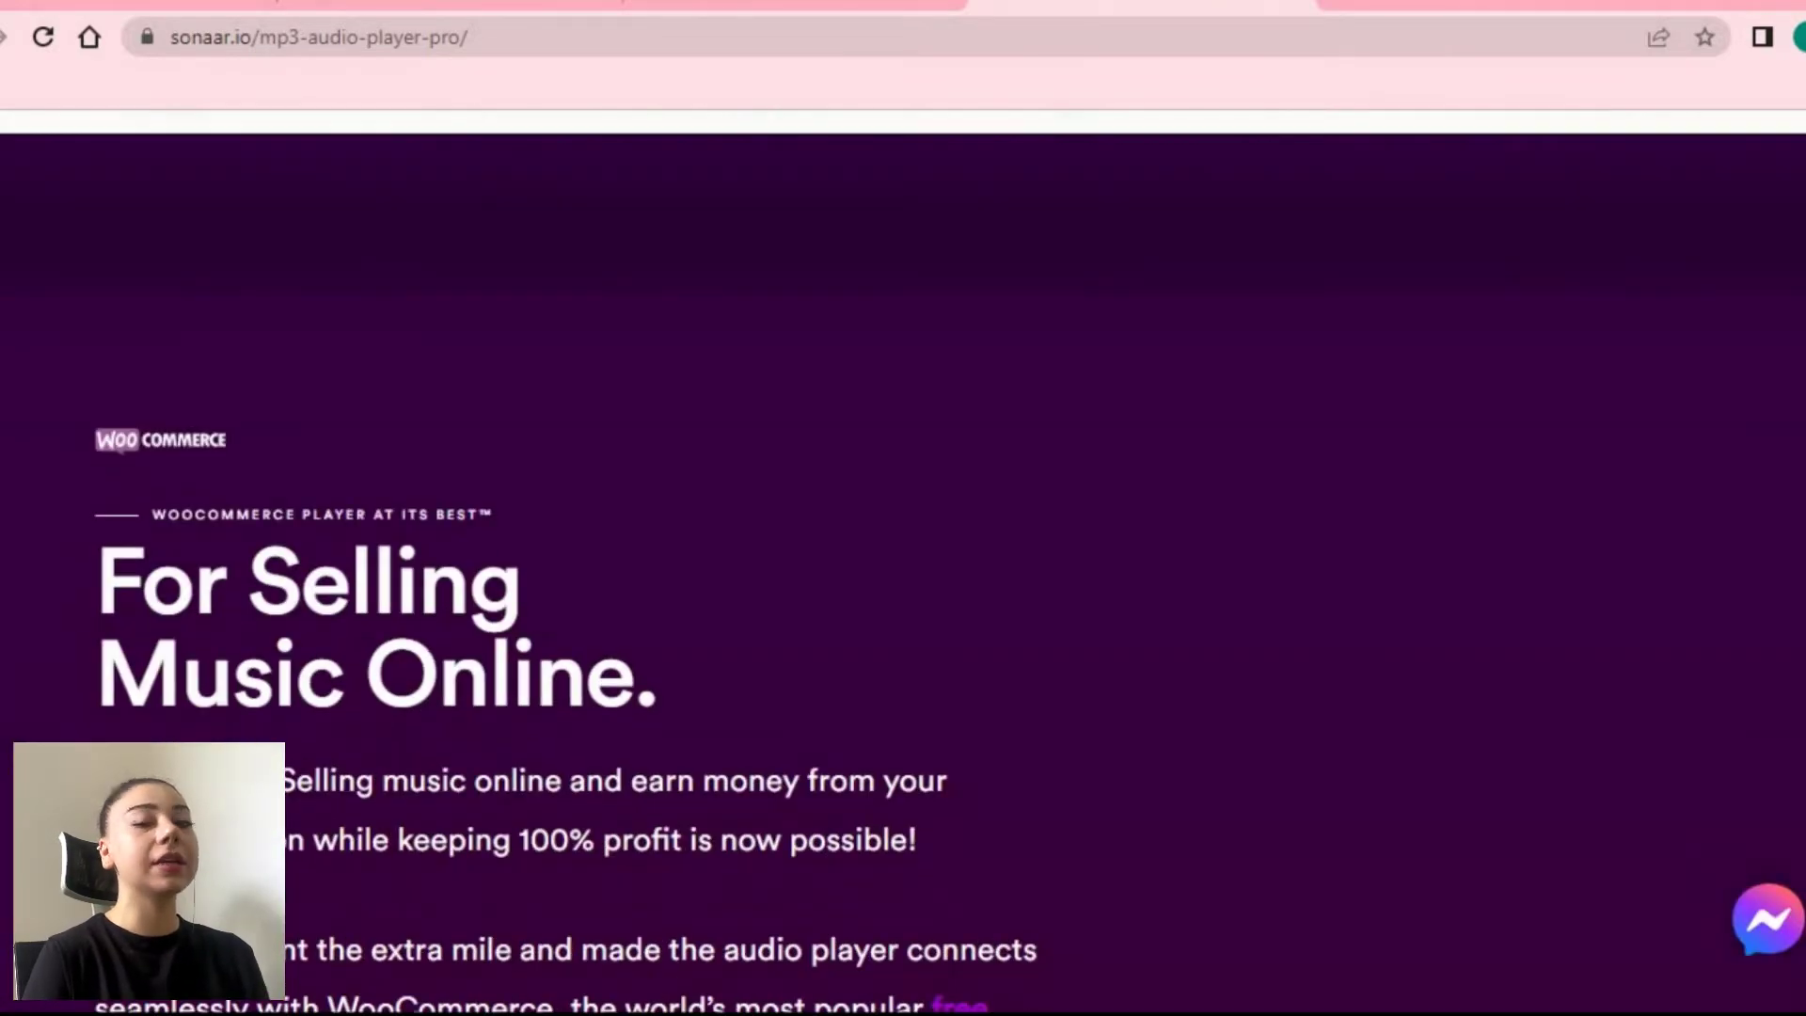
{"action": "scroll", "coordinate": [903, 565], "scroll_direction": "down", "scroll_amount": 8}
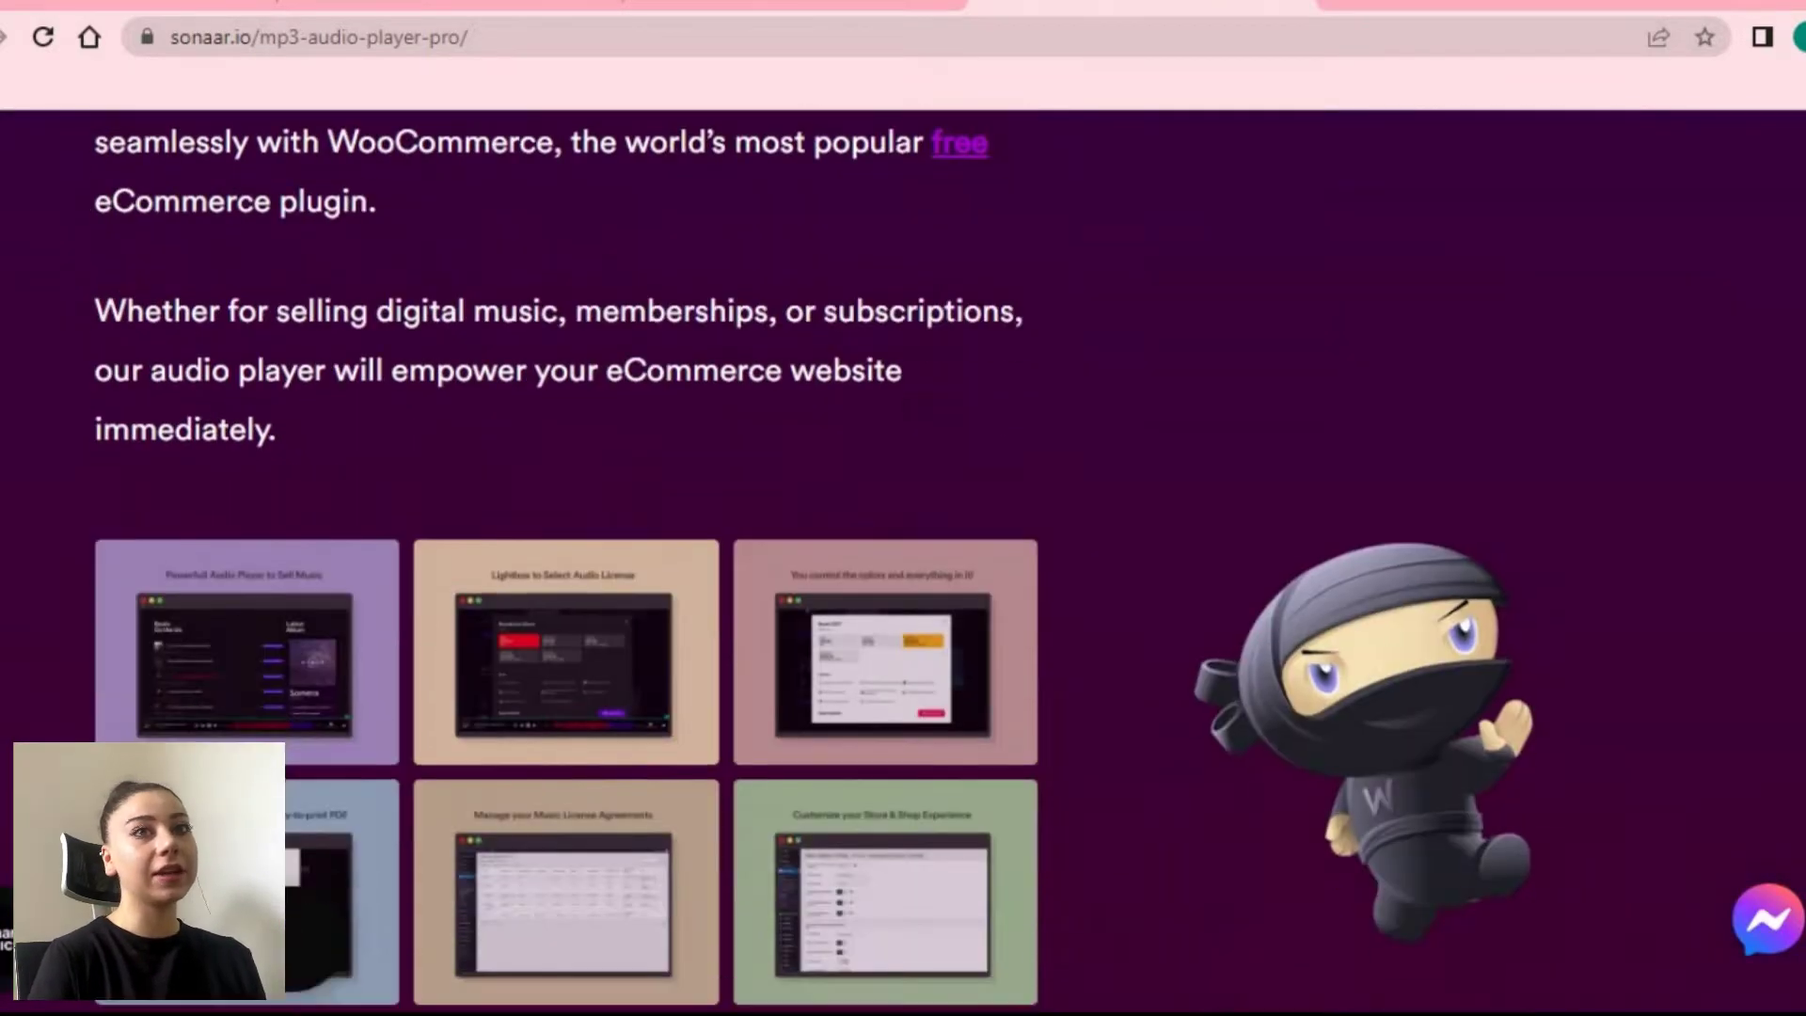
{"action": "scroll", "coordinate": [903, 564], "scroll_direction": "down", "scroll_amount": 12}
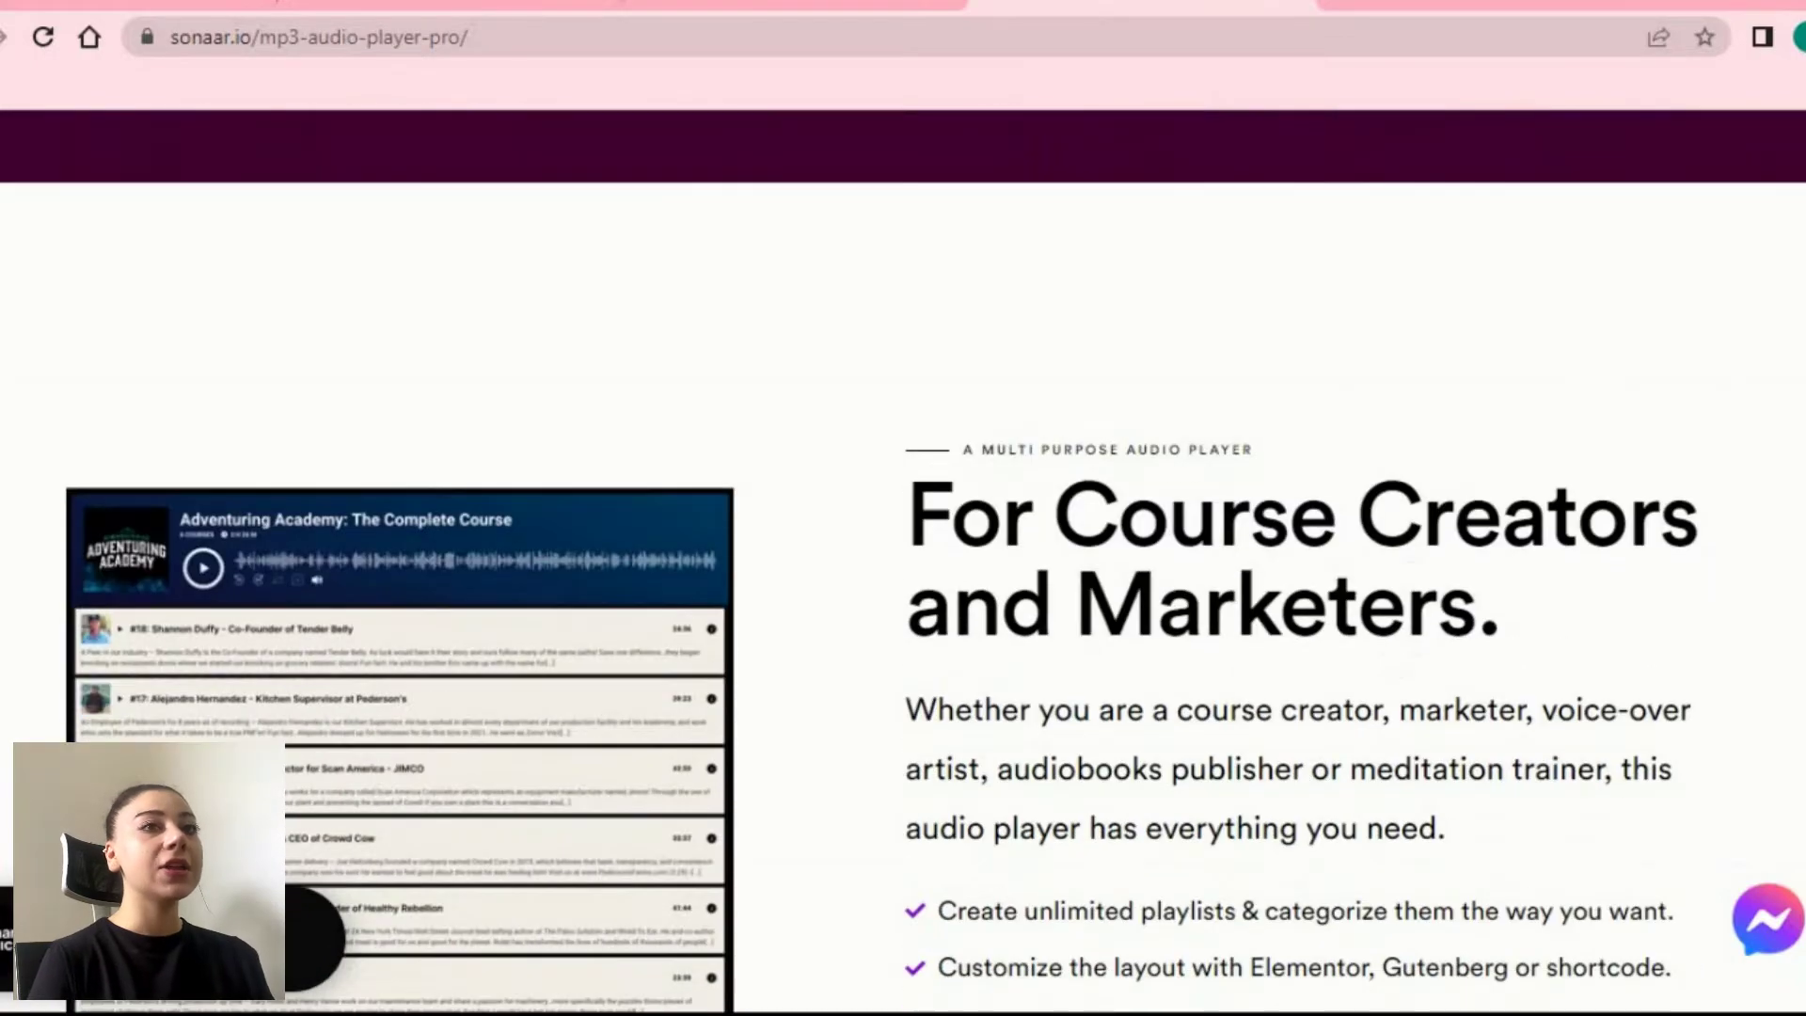
{"action": "scroll", "coordinate": [903, 564], "scroll_direction": "down", "scroll_amount": 12}
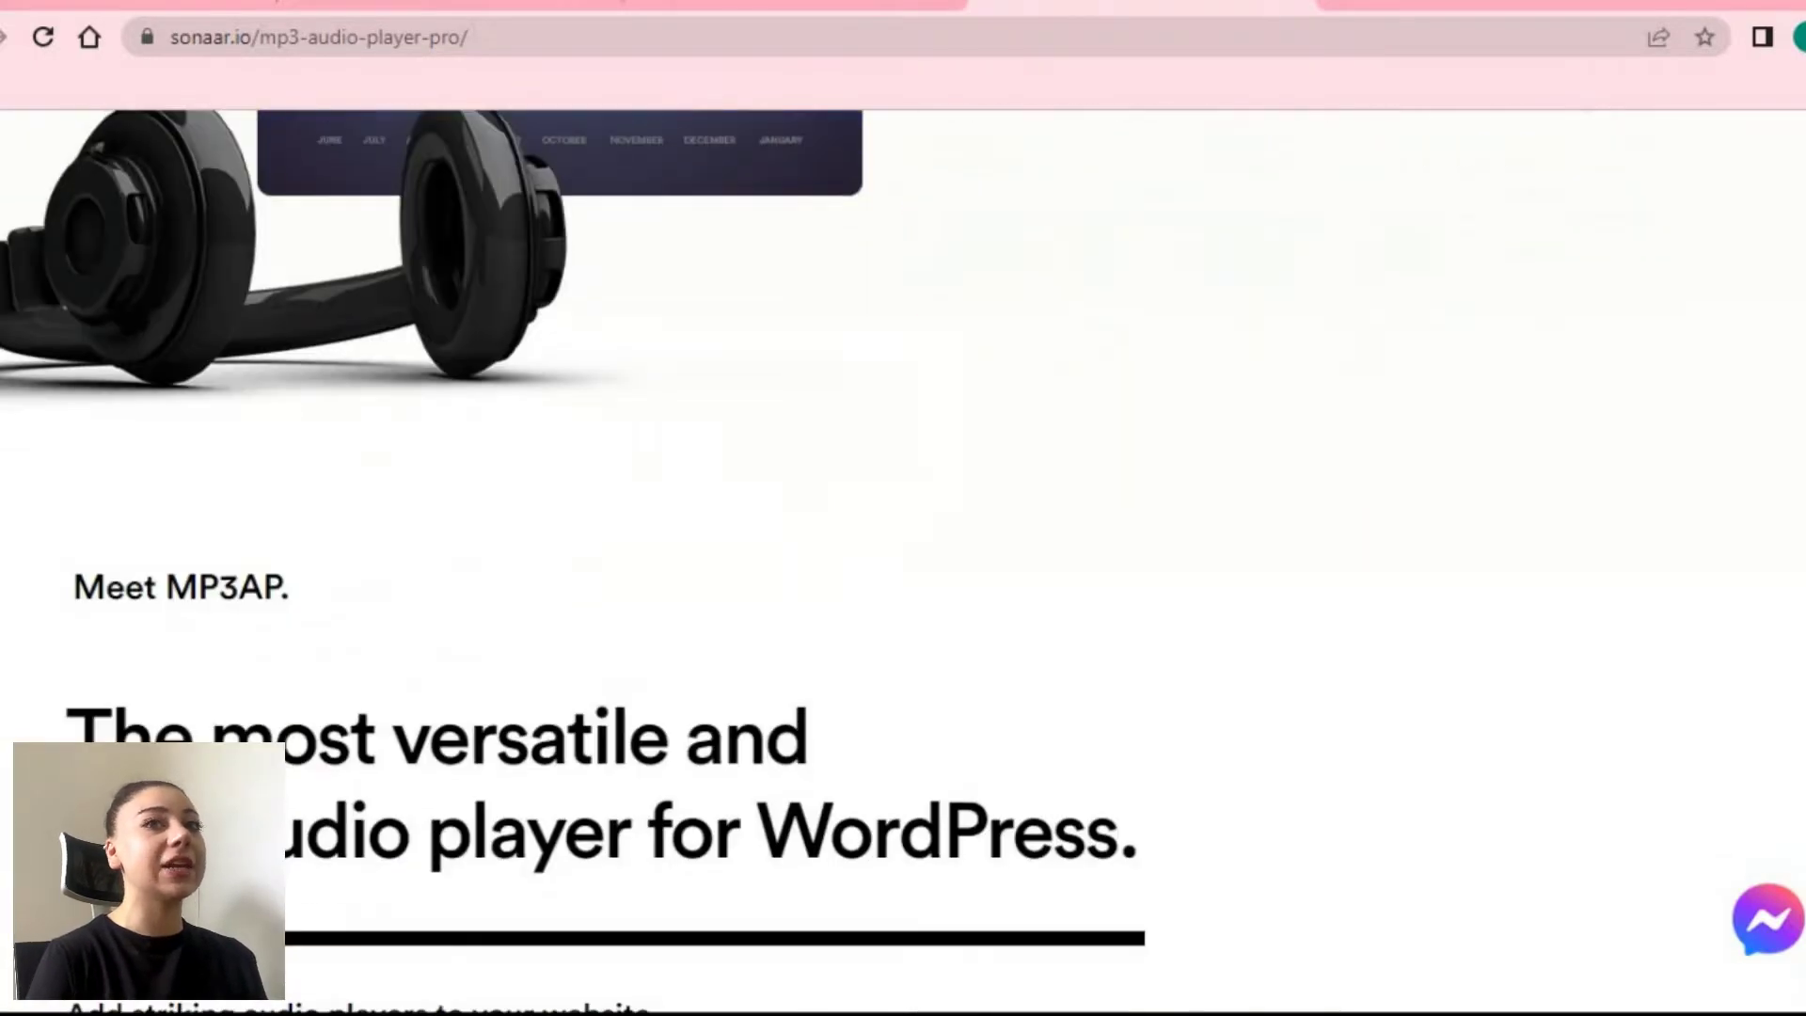
{"action": "scroll", "coordinate": [903, 564], "scroll_direction": "down", "scroll_amount": 12}
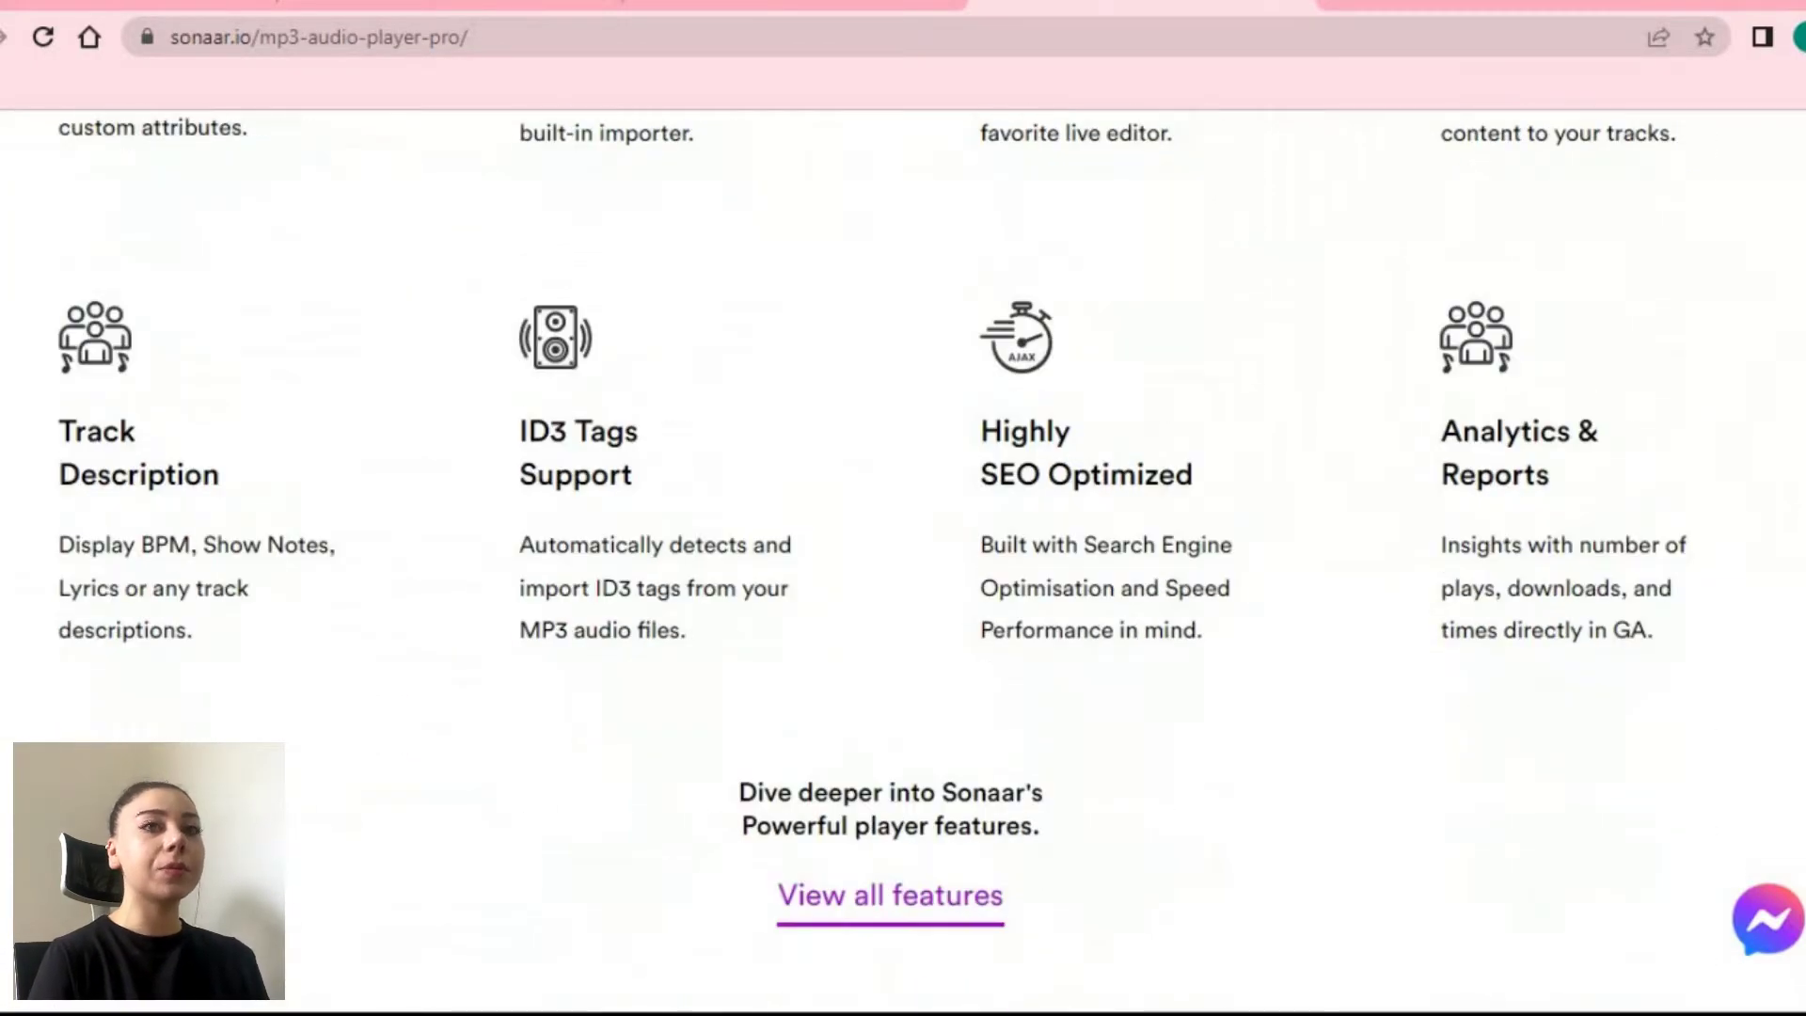
{"action": "scroll", "coordinate": [903, 564], "scroll_direction": "down", "scroll_amount": 9}
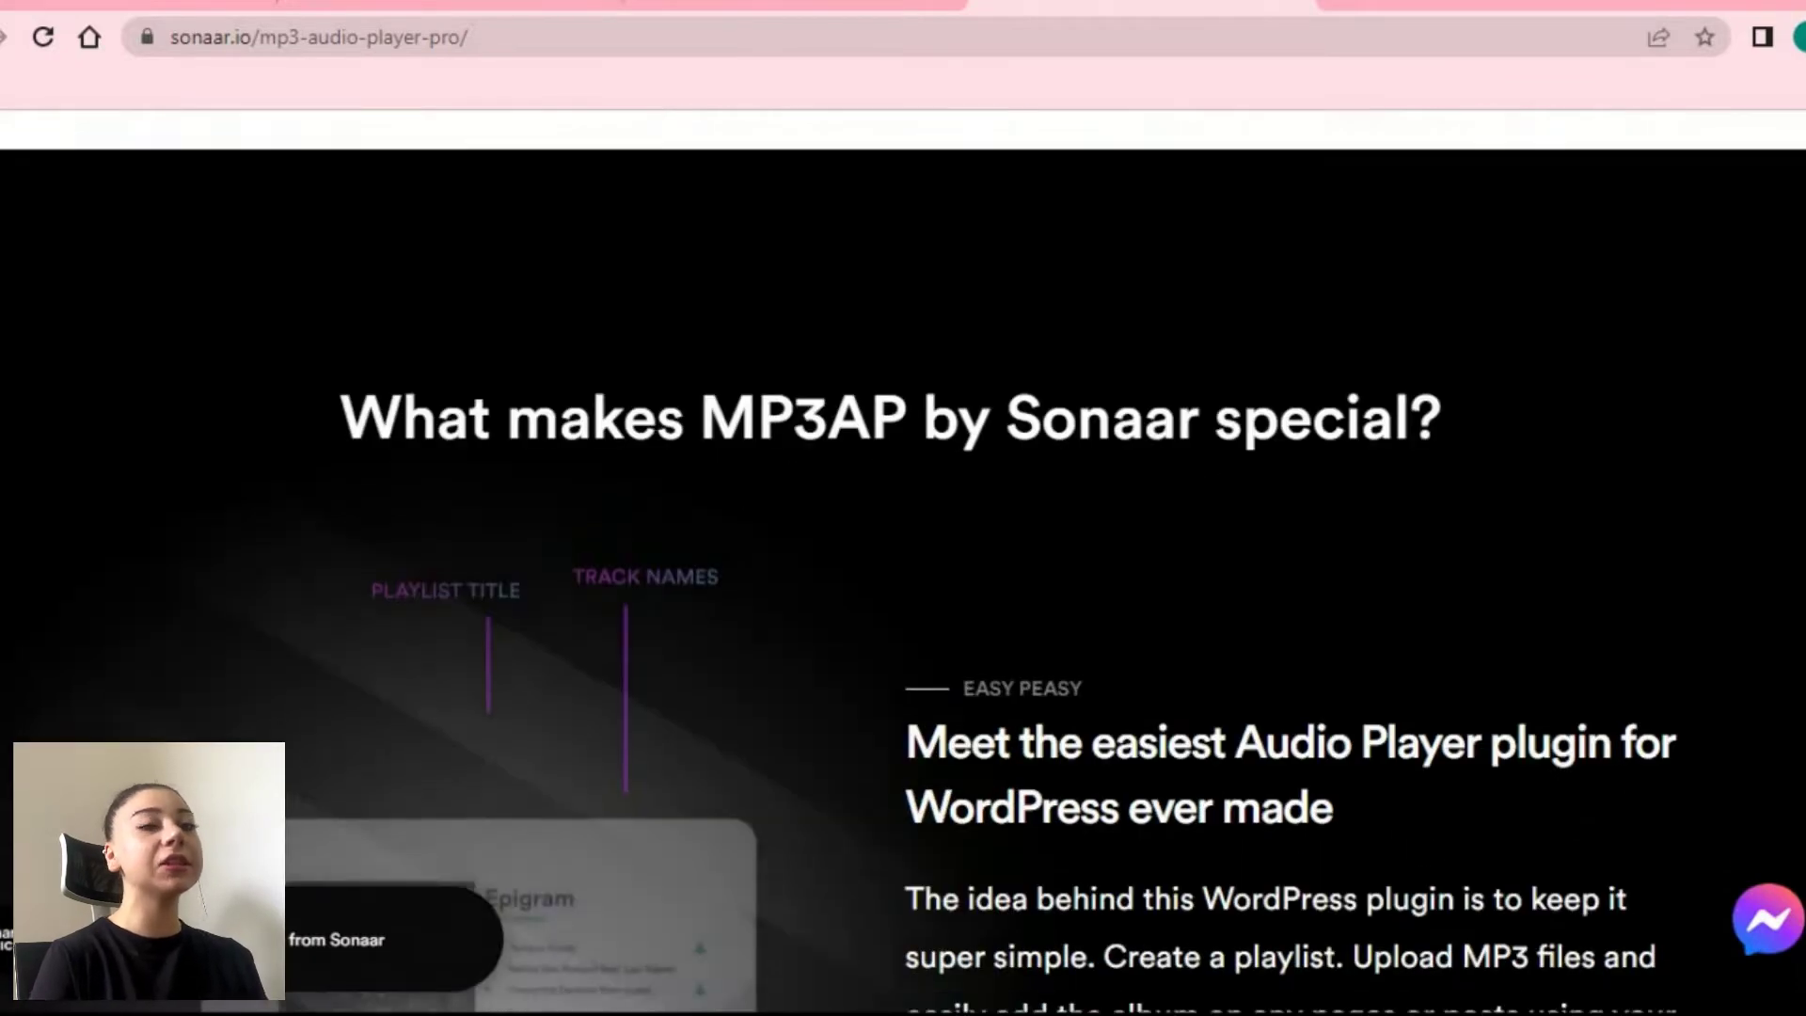
{"action": "scroll", "coordinate": [903, 565], "scroll_direction": "down", "scroll_amount": 10}
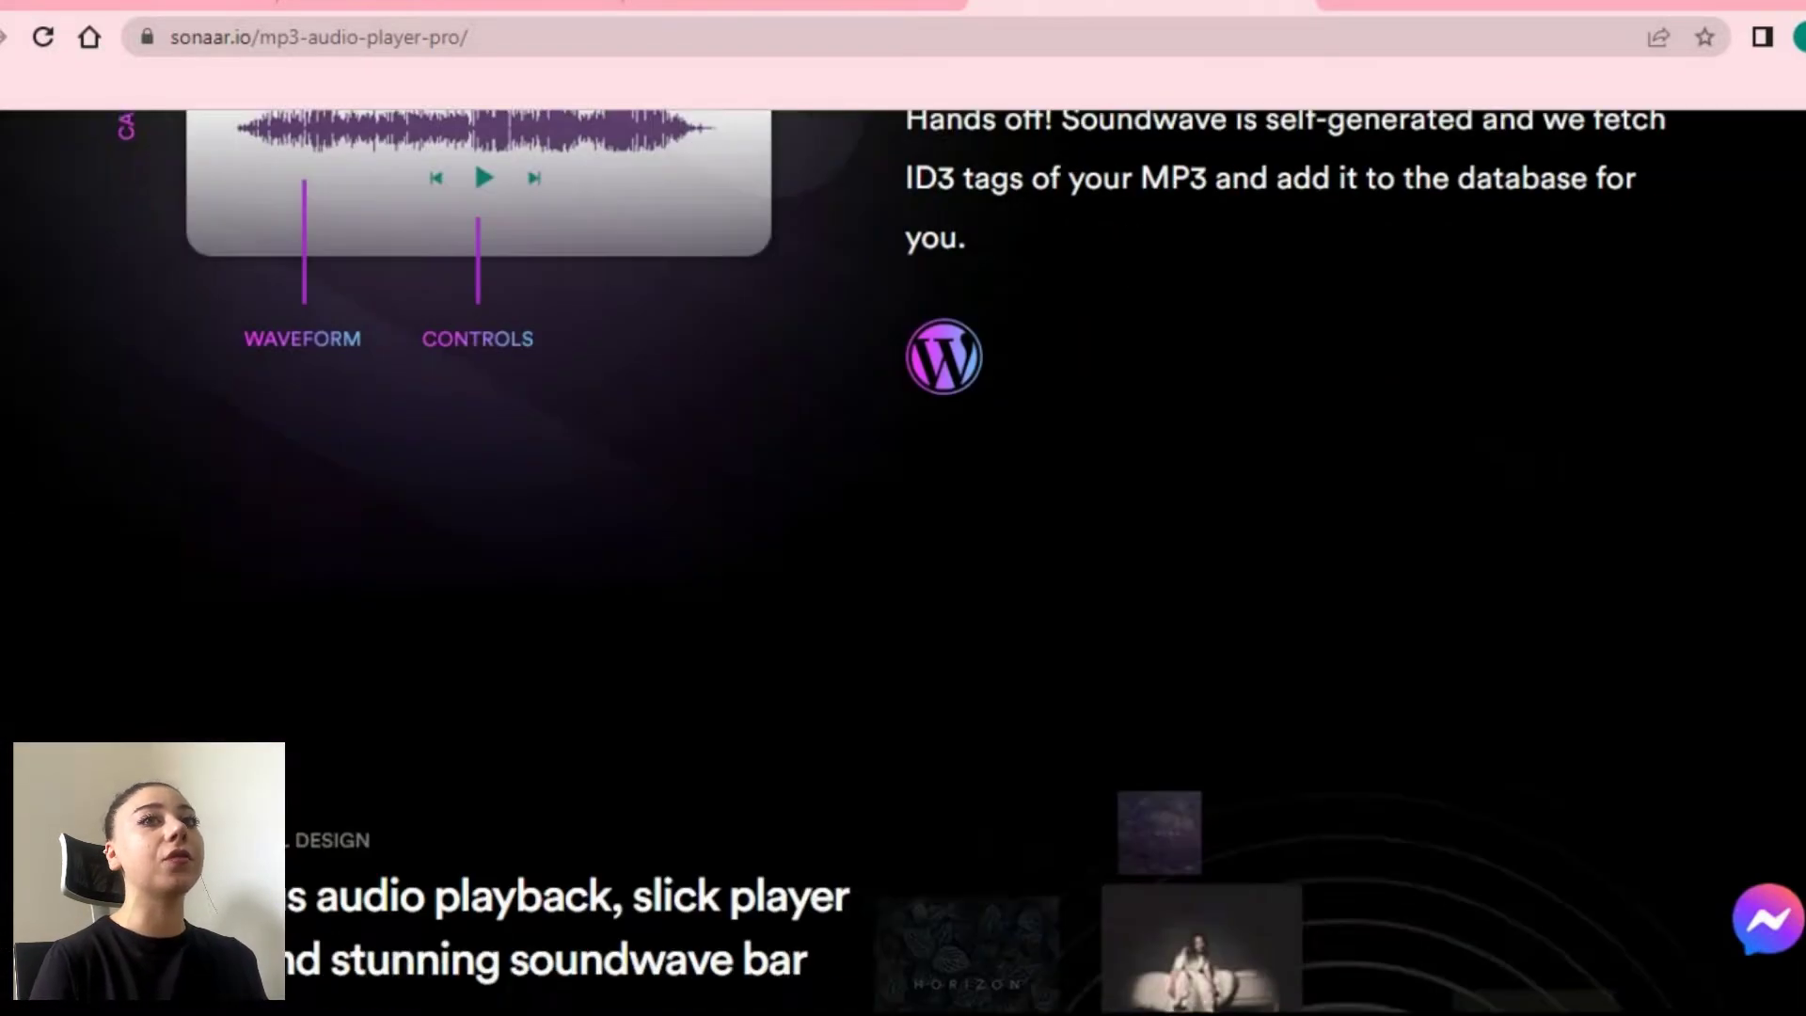
{"action": "scroll", "coordinate": [903, 565], "scroll_direction": "down", "scroll_amount": 12}
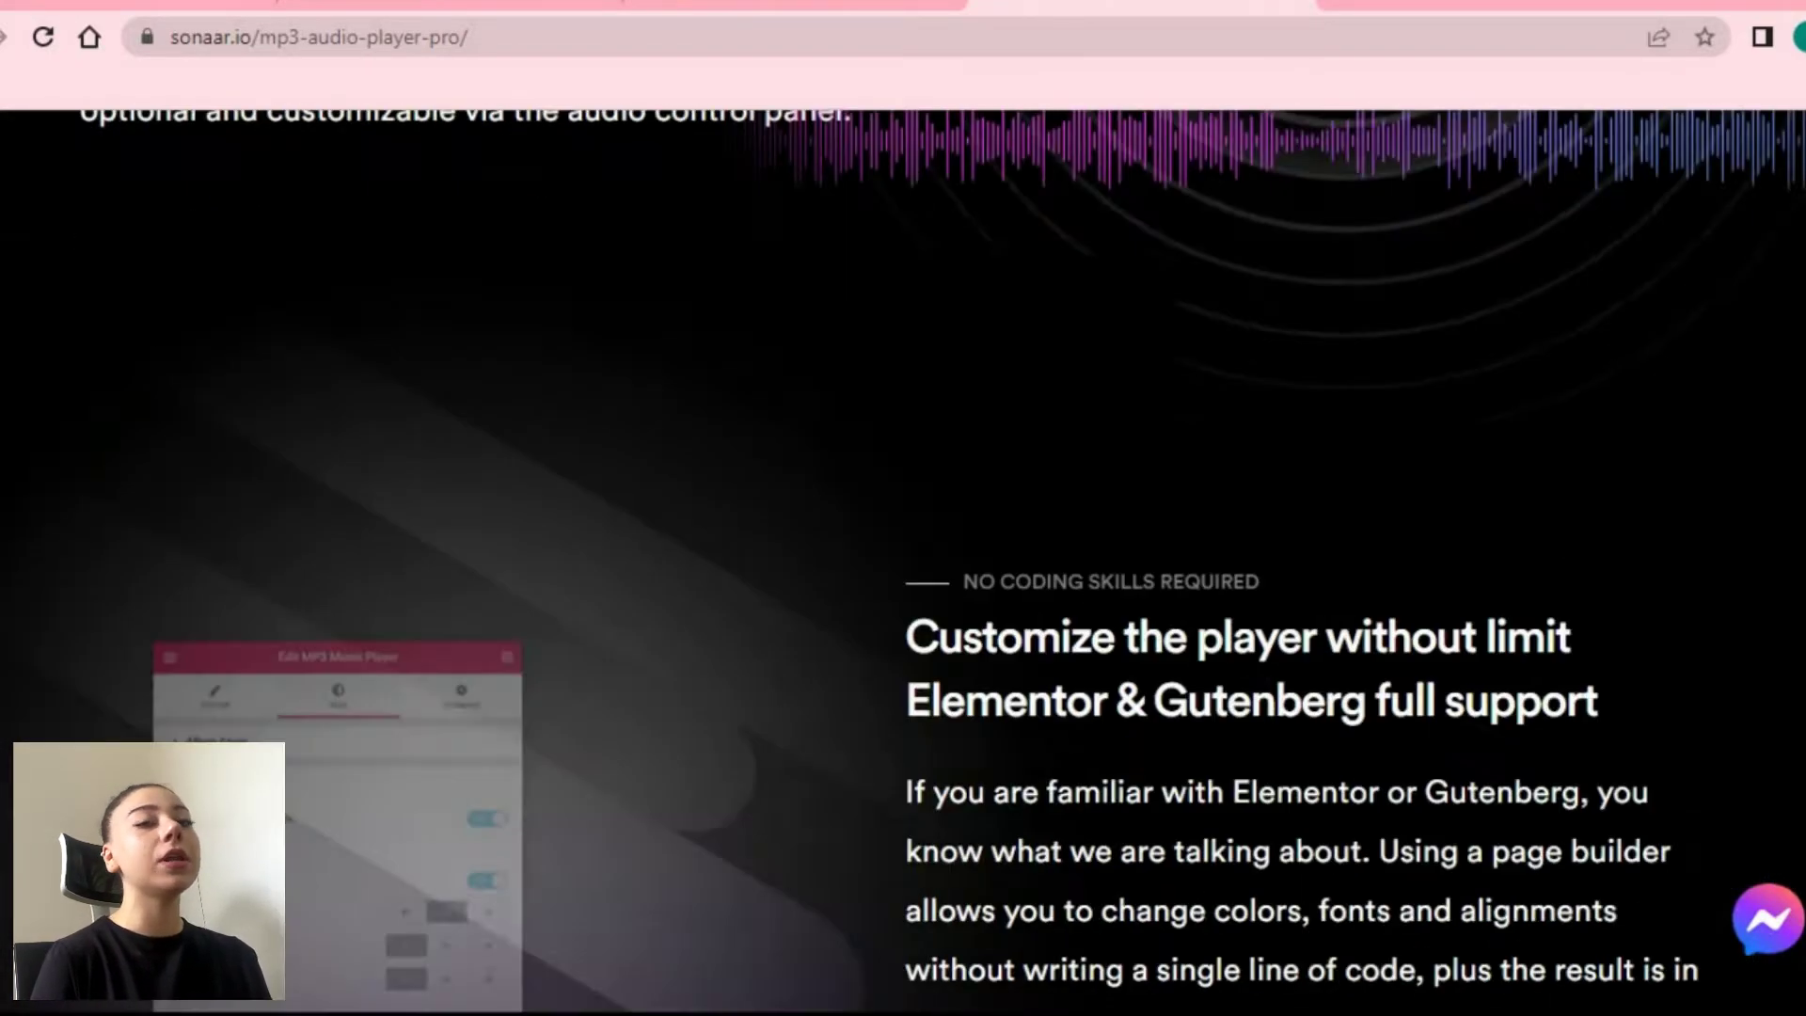
{"action": "scroll", "coordinate": [903, 564], "scroll_direction": "down", "scroll_amount": 12}
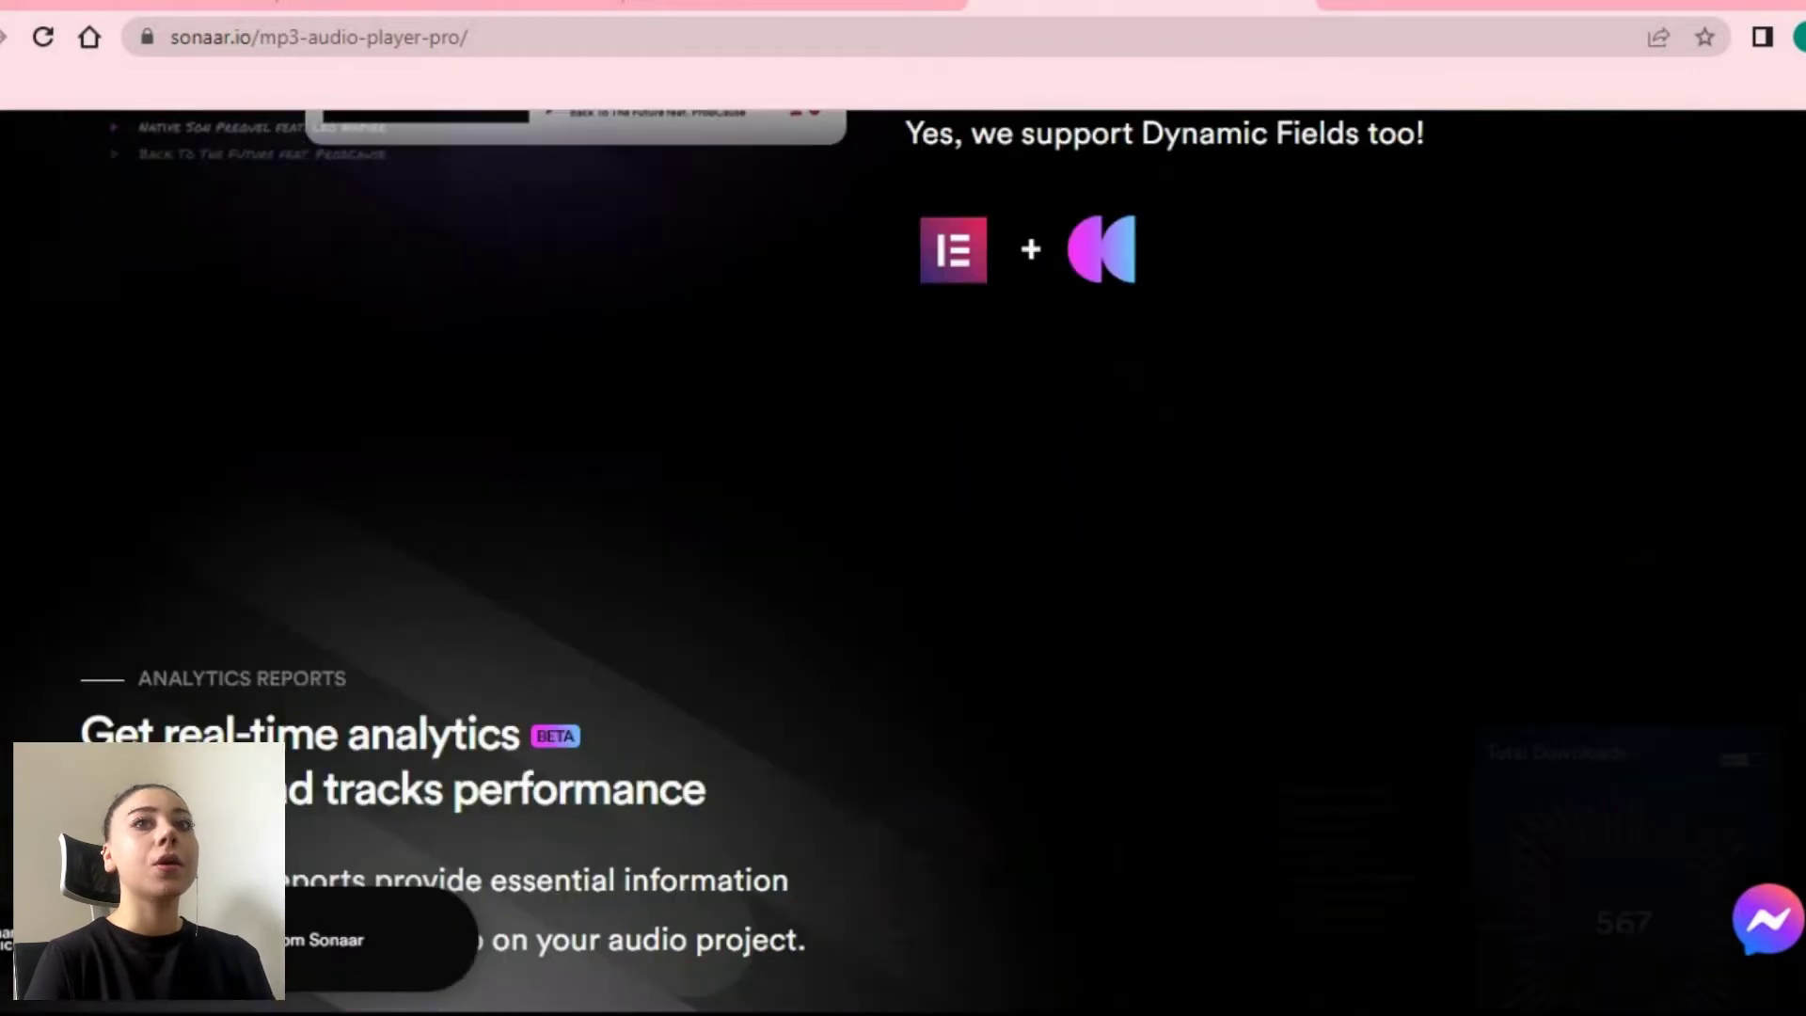
{"action": "scroll", "coordinate": [903, 564], "scroll_direction": "down", "scroll_amount": 12}
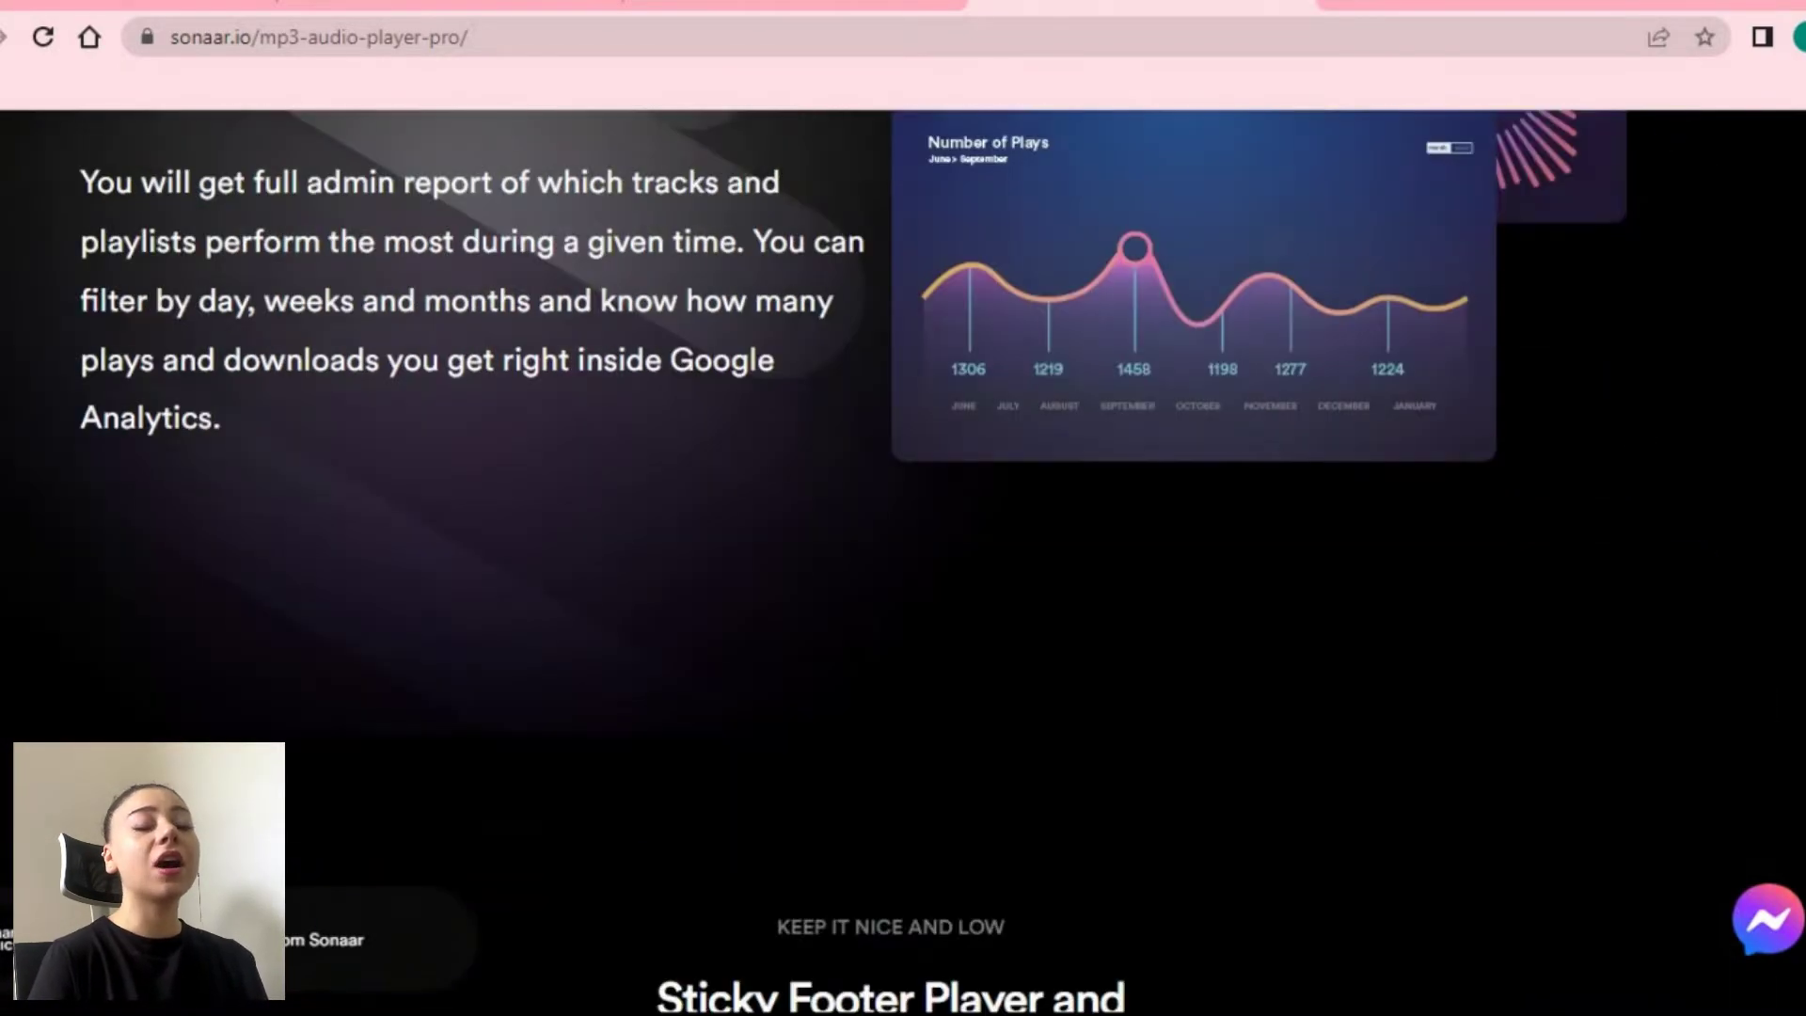
{"action": "scroll", "coordinate": [903, 564], "scroll_direction": "down", "scroll_amount": 10}
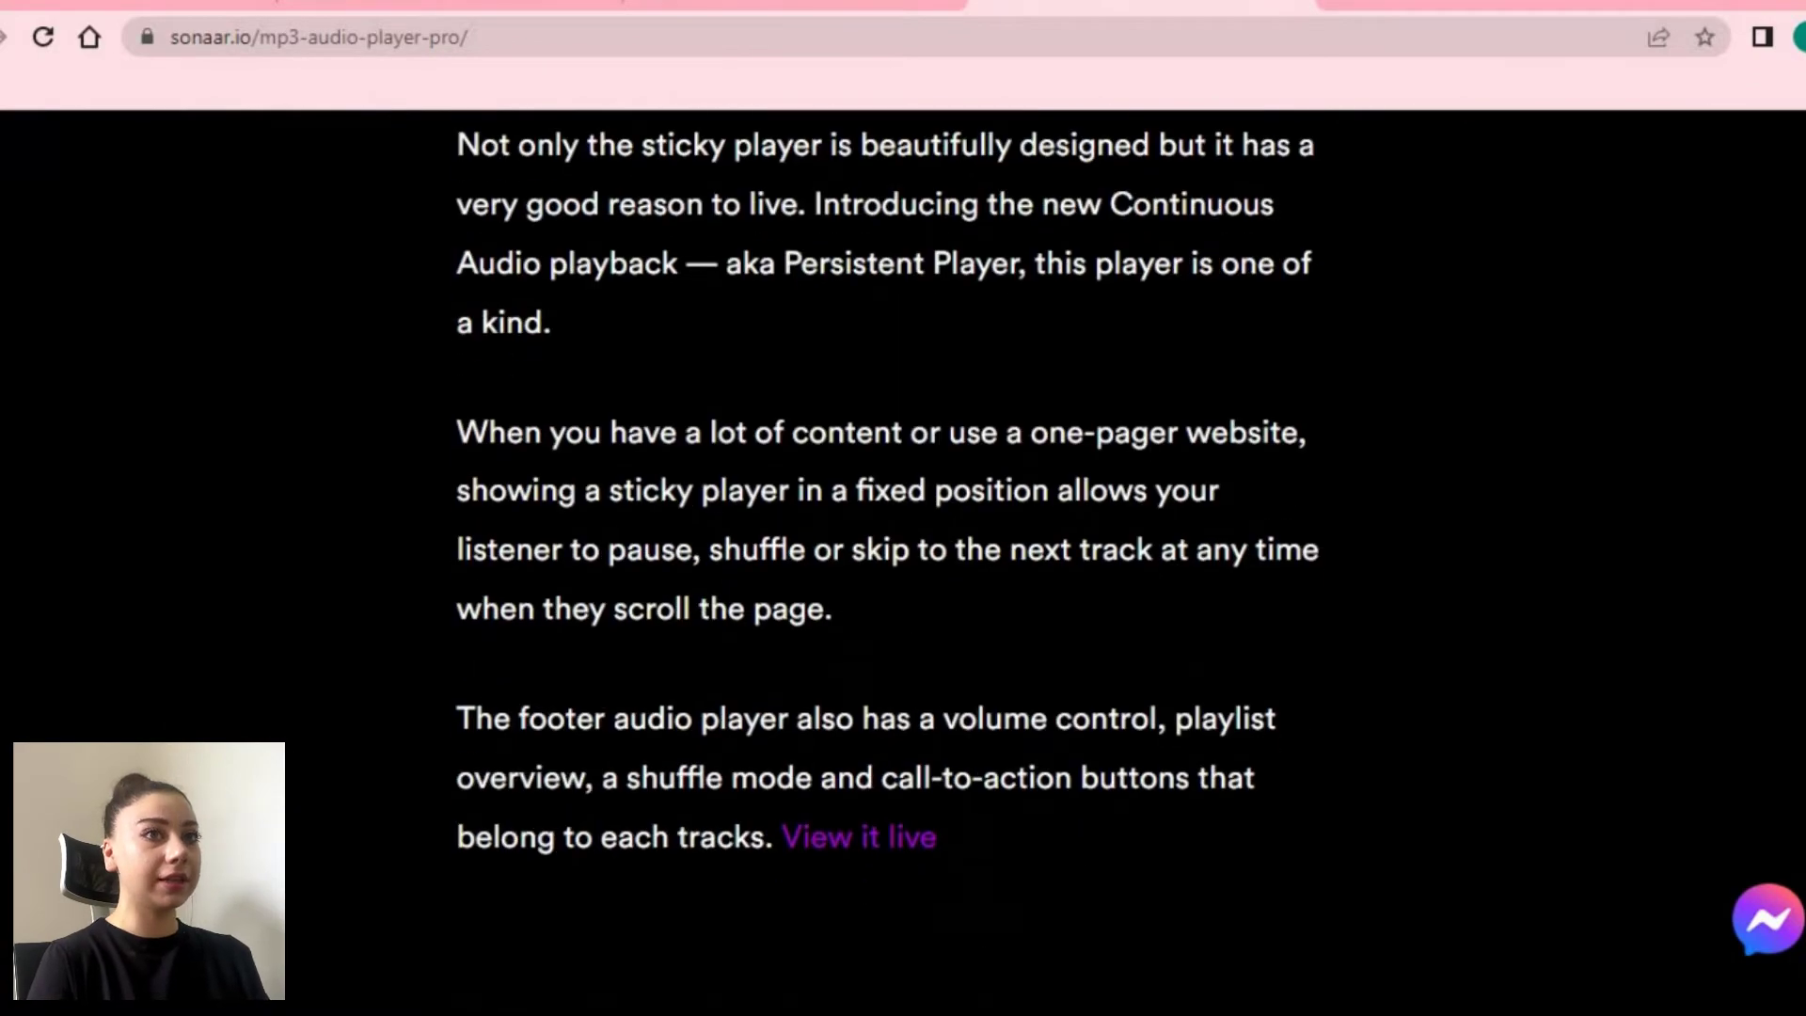
{"action": "scroll", "coordinate": [903, 564], "scroll_direction": "down", "scroll_amount": 6}
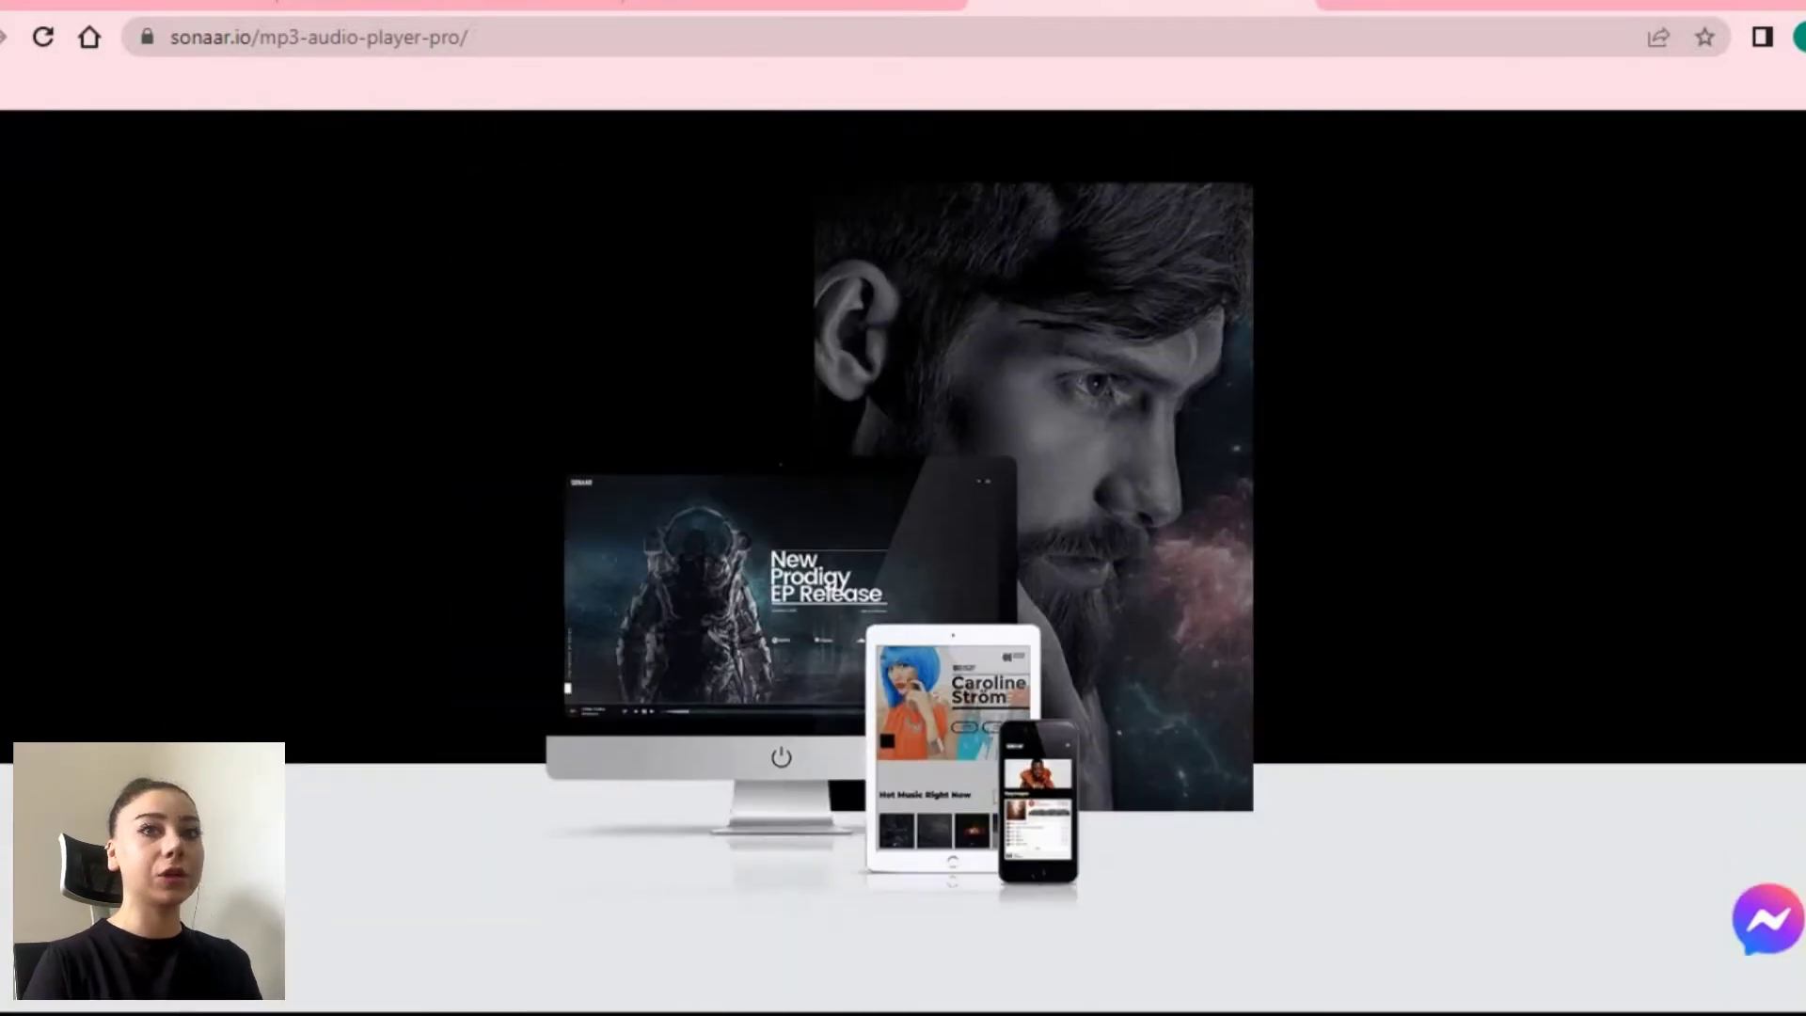
{"action": "scroll", "coordinate": [903, 565], "scroll_direction": "down", "scroll_amount": 10}
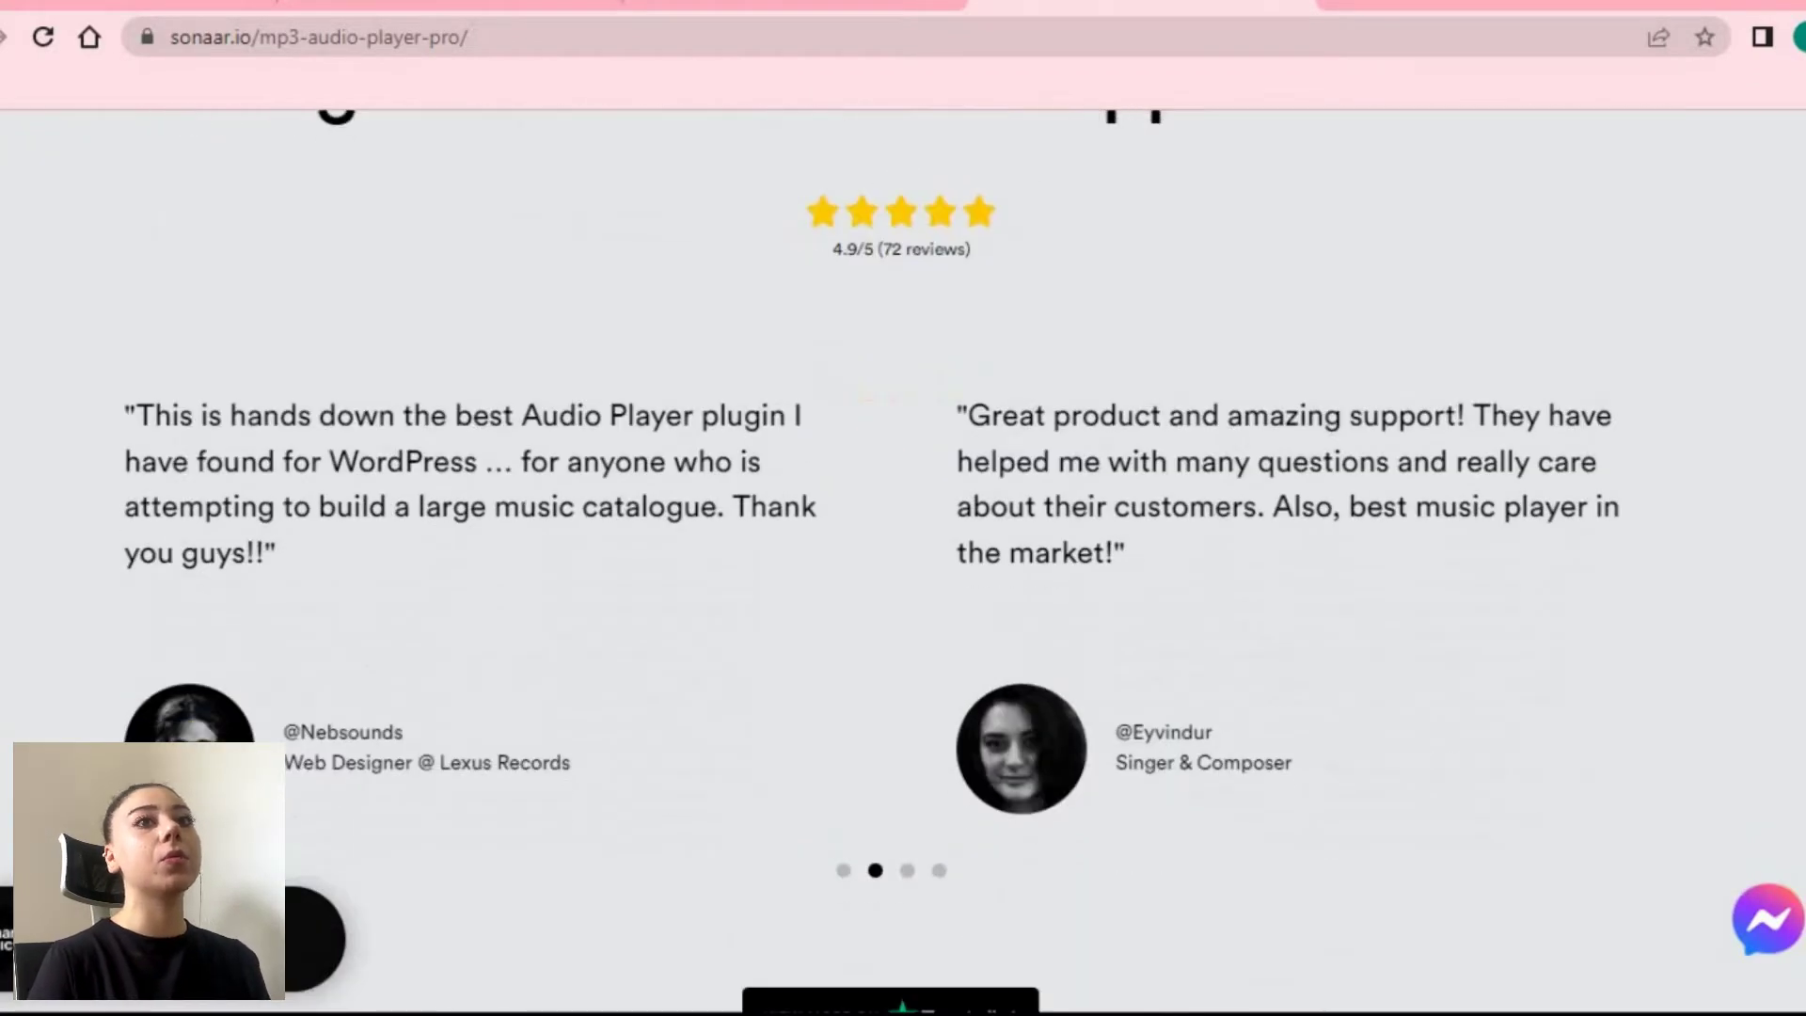
{"action": "scroll", "coordinate": [903, 565], "scroll_direction": "down", "scroll_amount": 10}
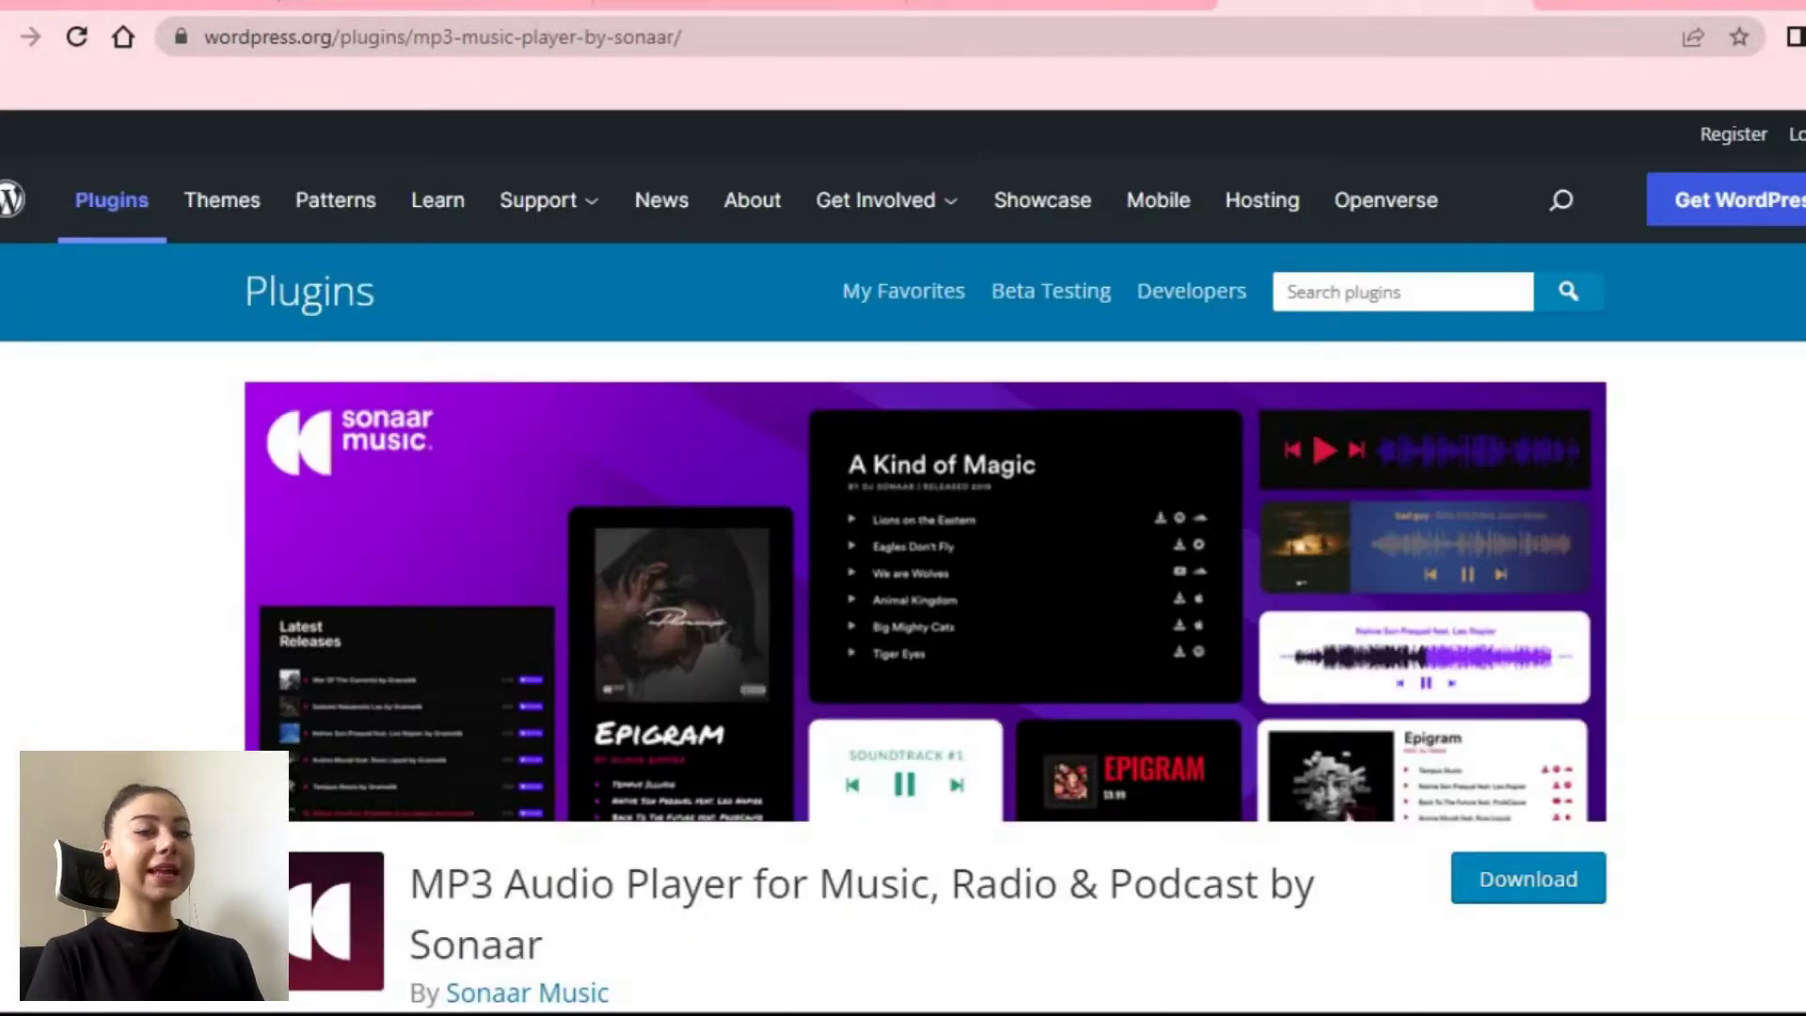
Read the wordpress.org listing's details and ratings, then switch to the Music Player Examples tab
{"action": "scroll", "coordinate": [903, 612], "scroll_direction": "down", "scroll_amount": 2}
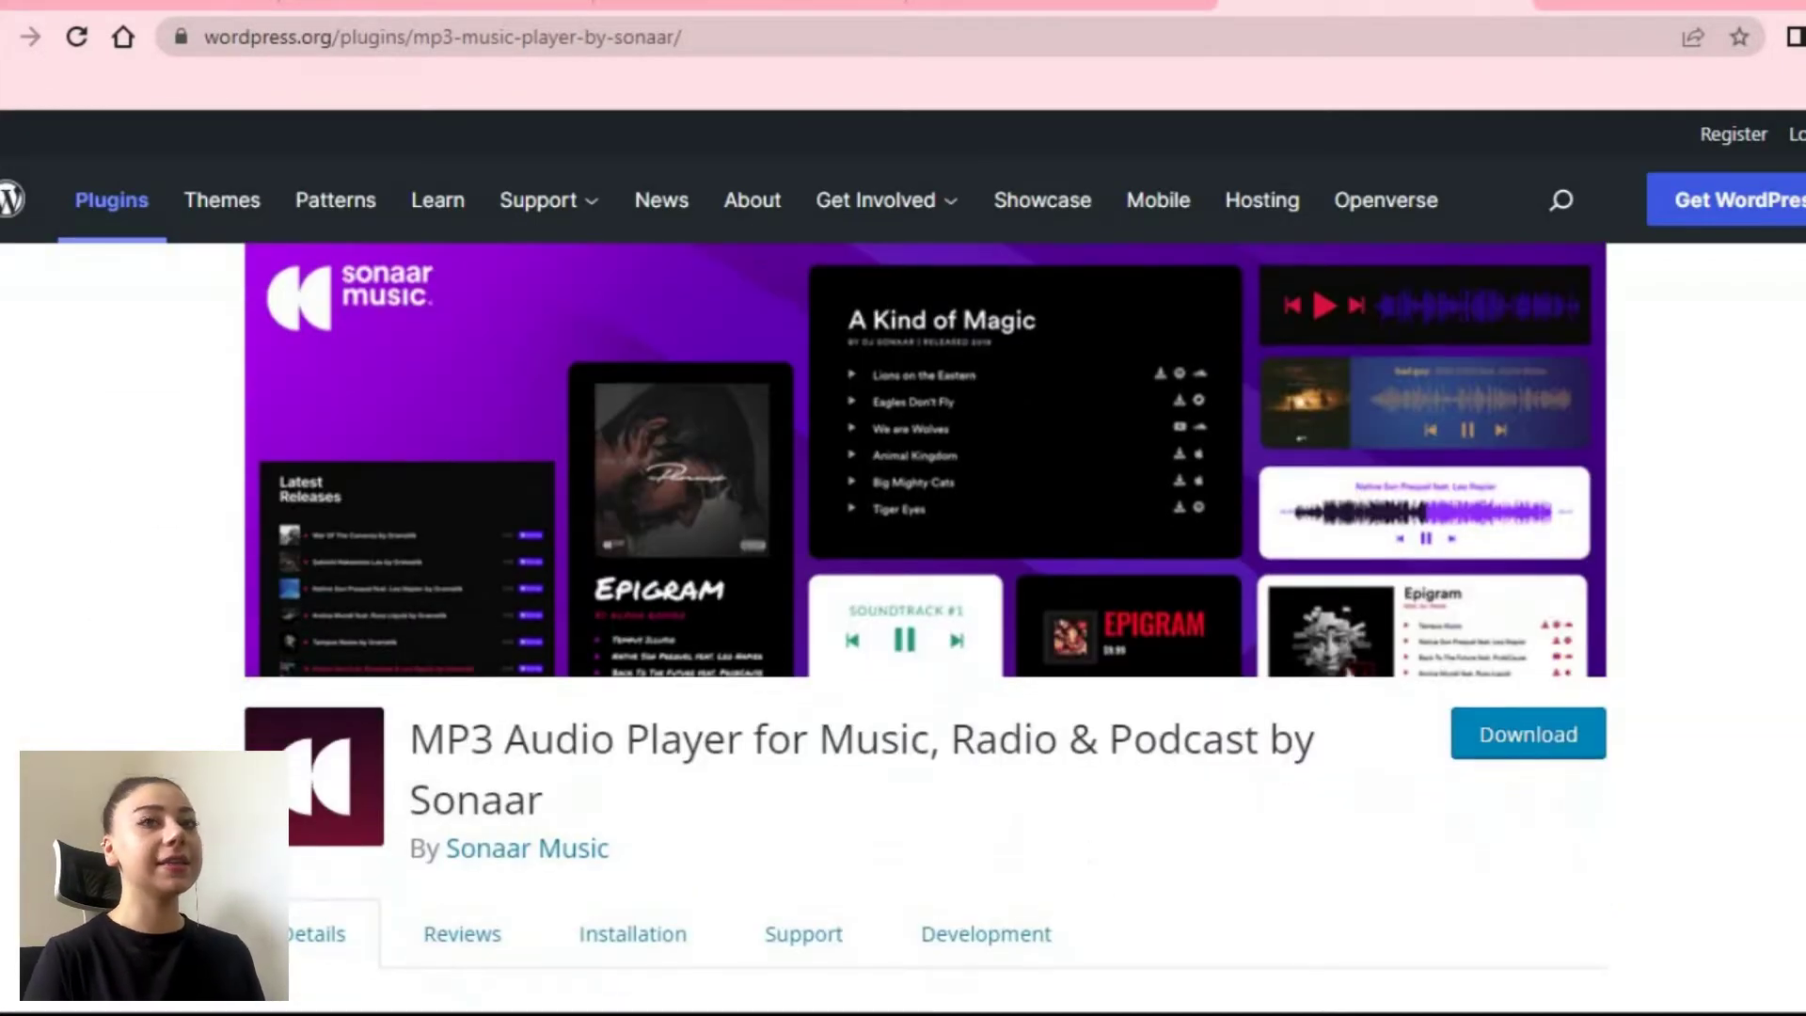
{"action": "scroll", "coordinate": [903, 564], "scroll_direction": "down", "scroll_amount": 2}
{"action": "scroll", "coordinate": [903, 611], "scroll_direction": "down", "scroll_amount": 5}
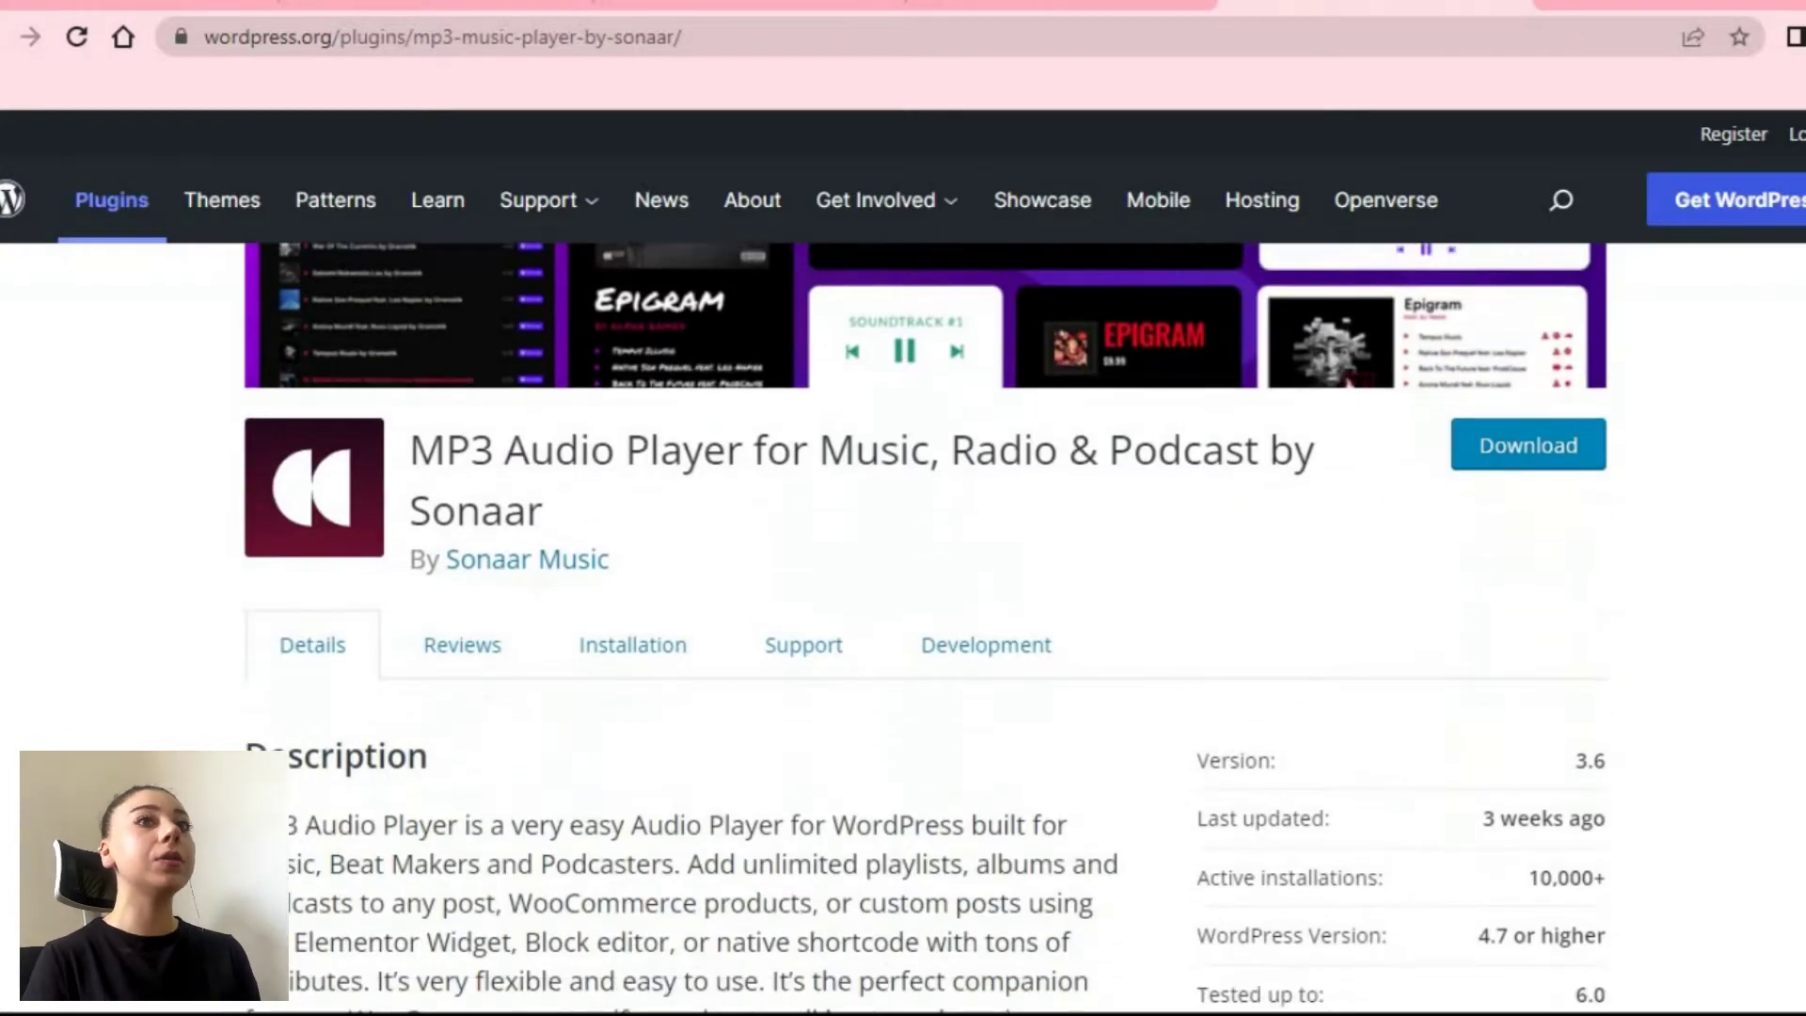
{"action": "scroll", "coordinate": [903, 611], "scroll_direction": "down", "scroll_amount": 2}
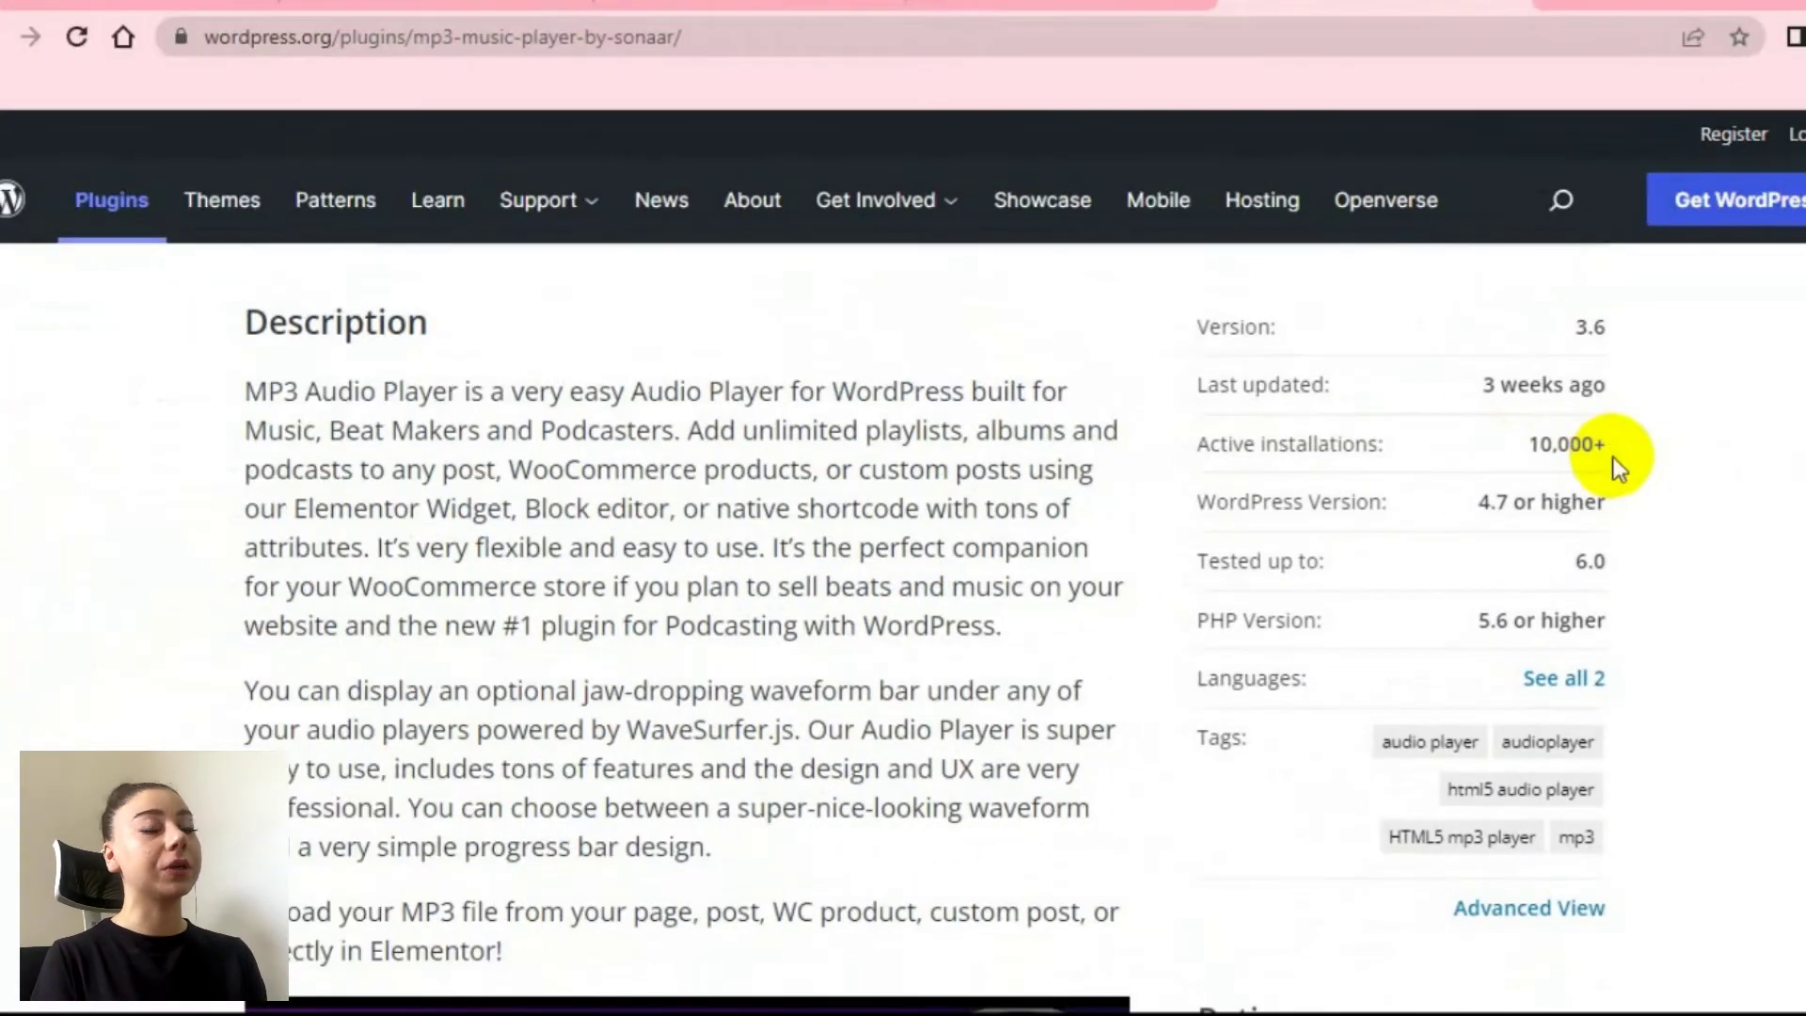
{"action": "scroll", "coordinate": [1622, 459], "scroll_direction": "down", "scroll_amount": 5}
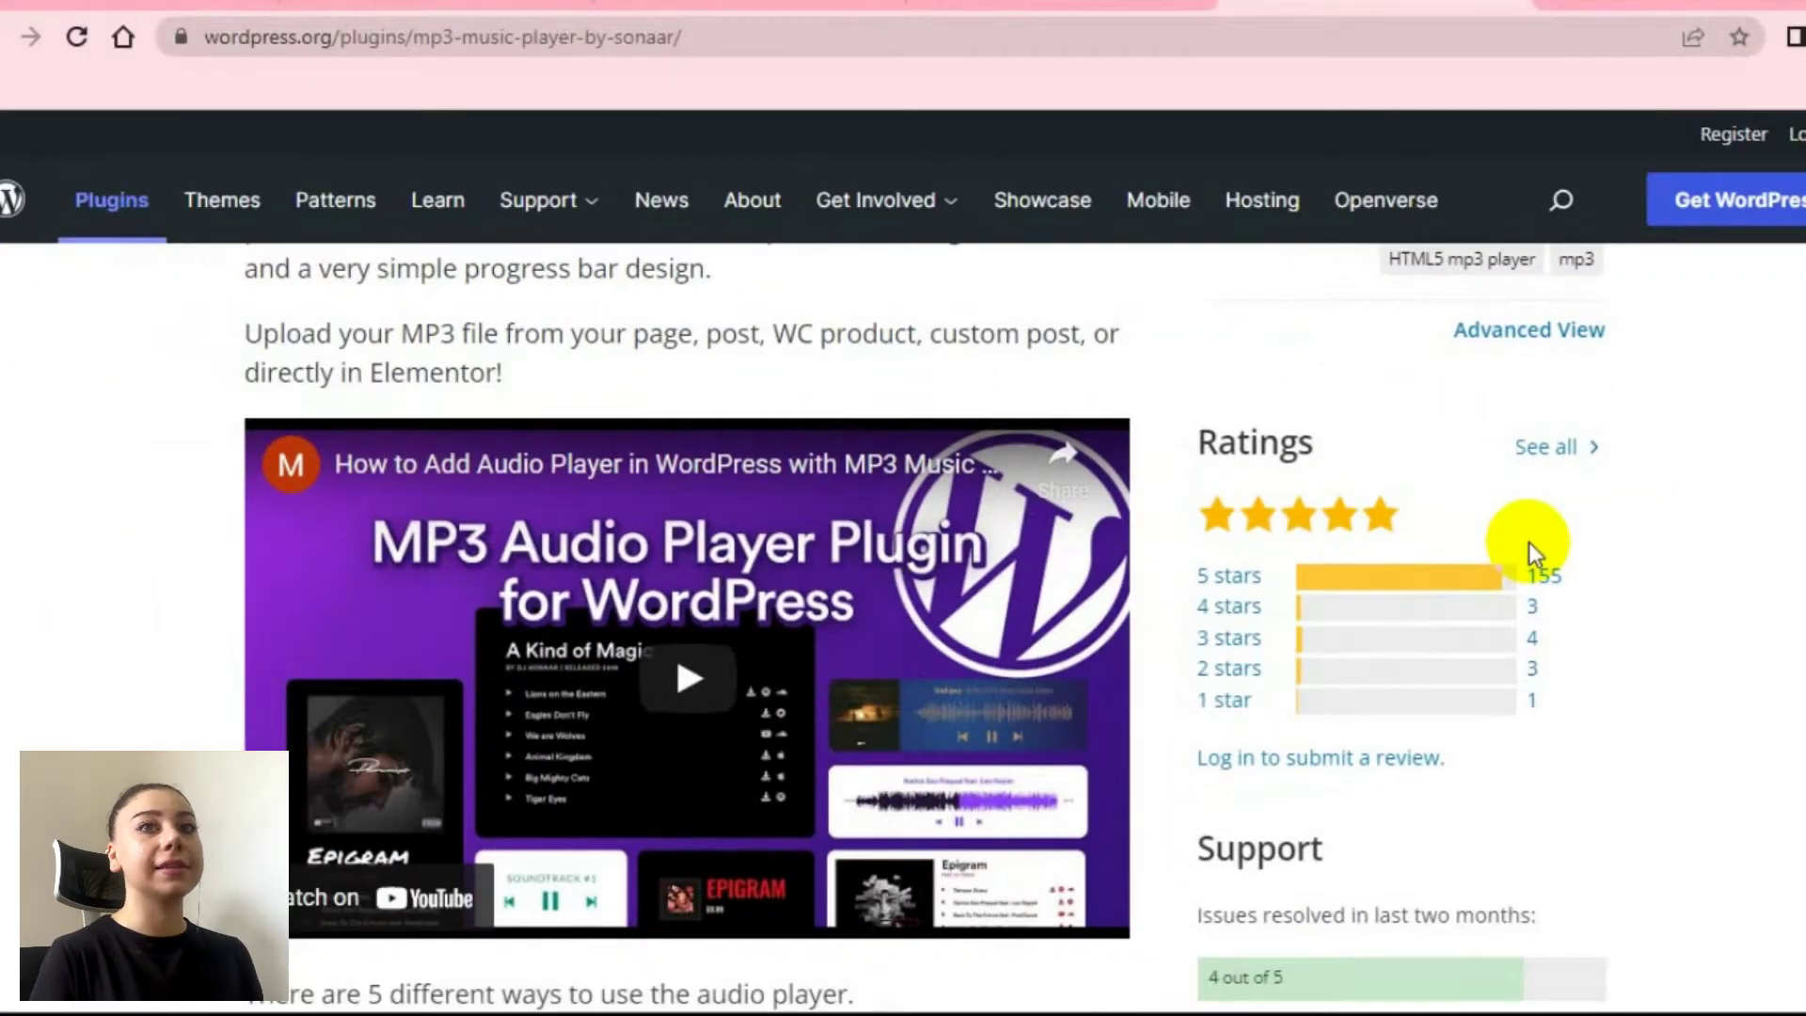
{"action": "scroll", "coordinate": [1527, 545], "scroll_direction": "down", "scroll_amount": 3}
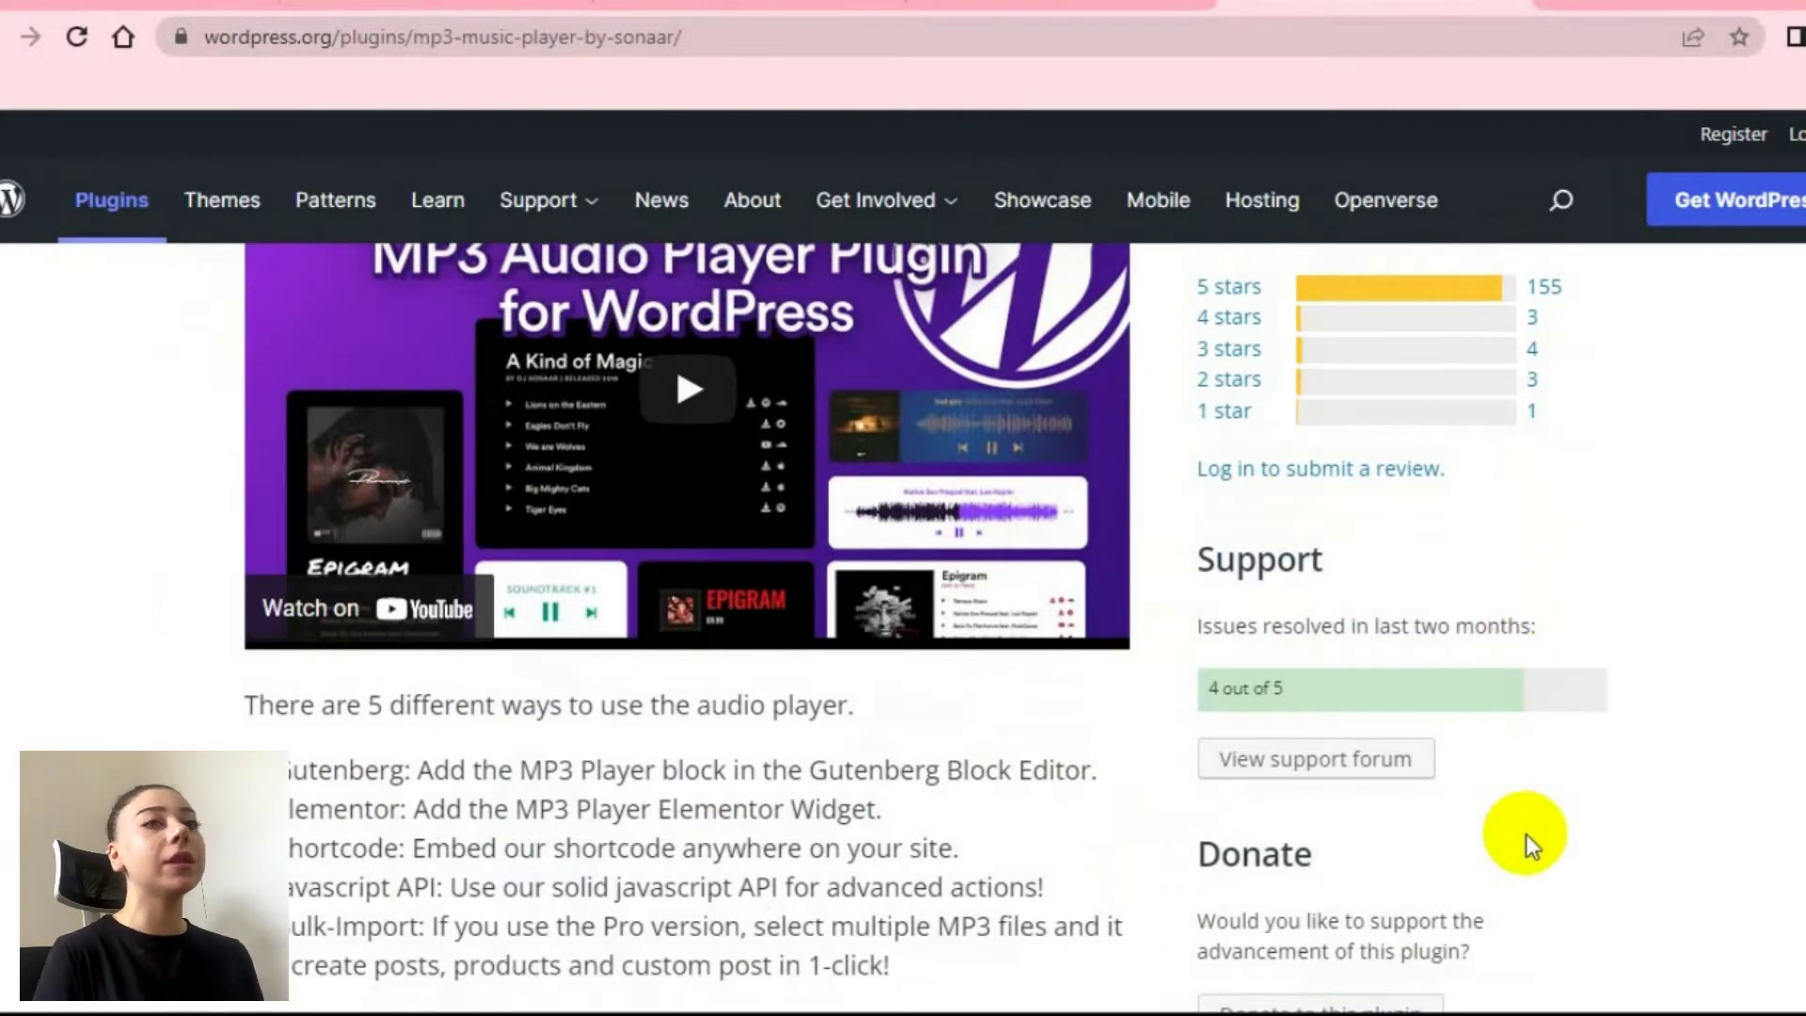
{"action": "key", "text": "ctrl+shift+Tab"}
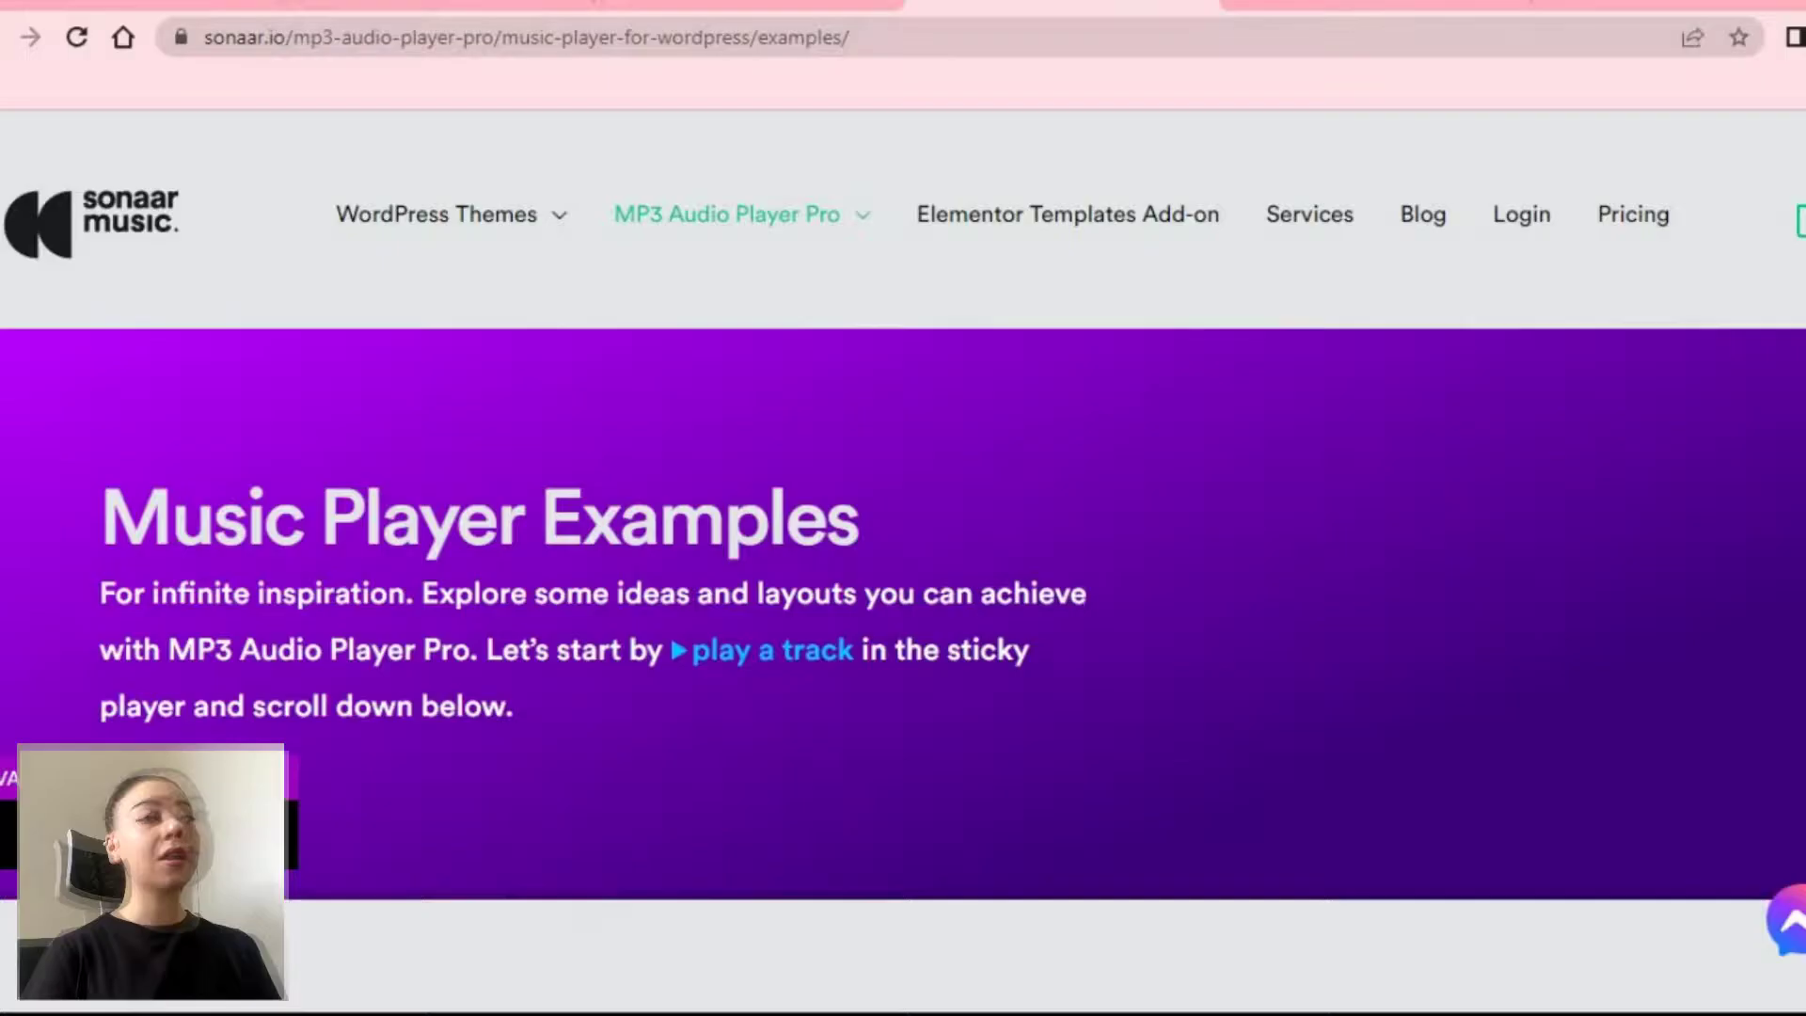
{"action": "scroll", "coordinate": [903, 564], "scroll_direction": "down", "scroll_amount": 3}
Scroll down the examples page to Example 026 'Phoenix' with lyrics
{"action": "scroll", "coordinate": [903, 564], "scroll_direction": "down", "scroll_amount": 3}
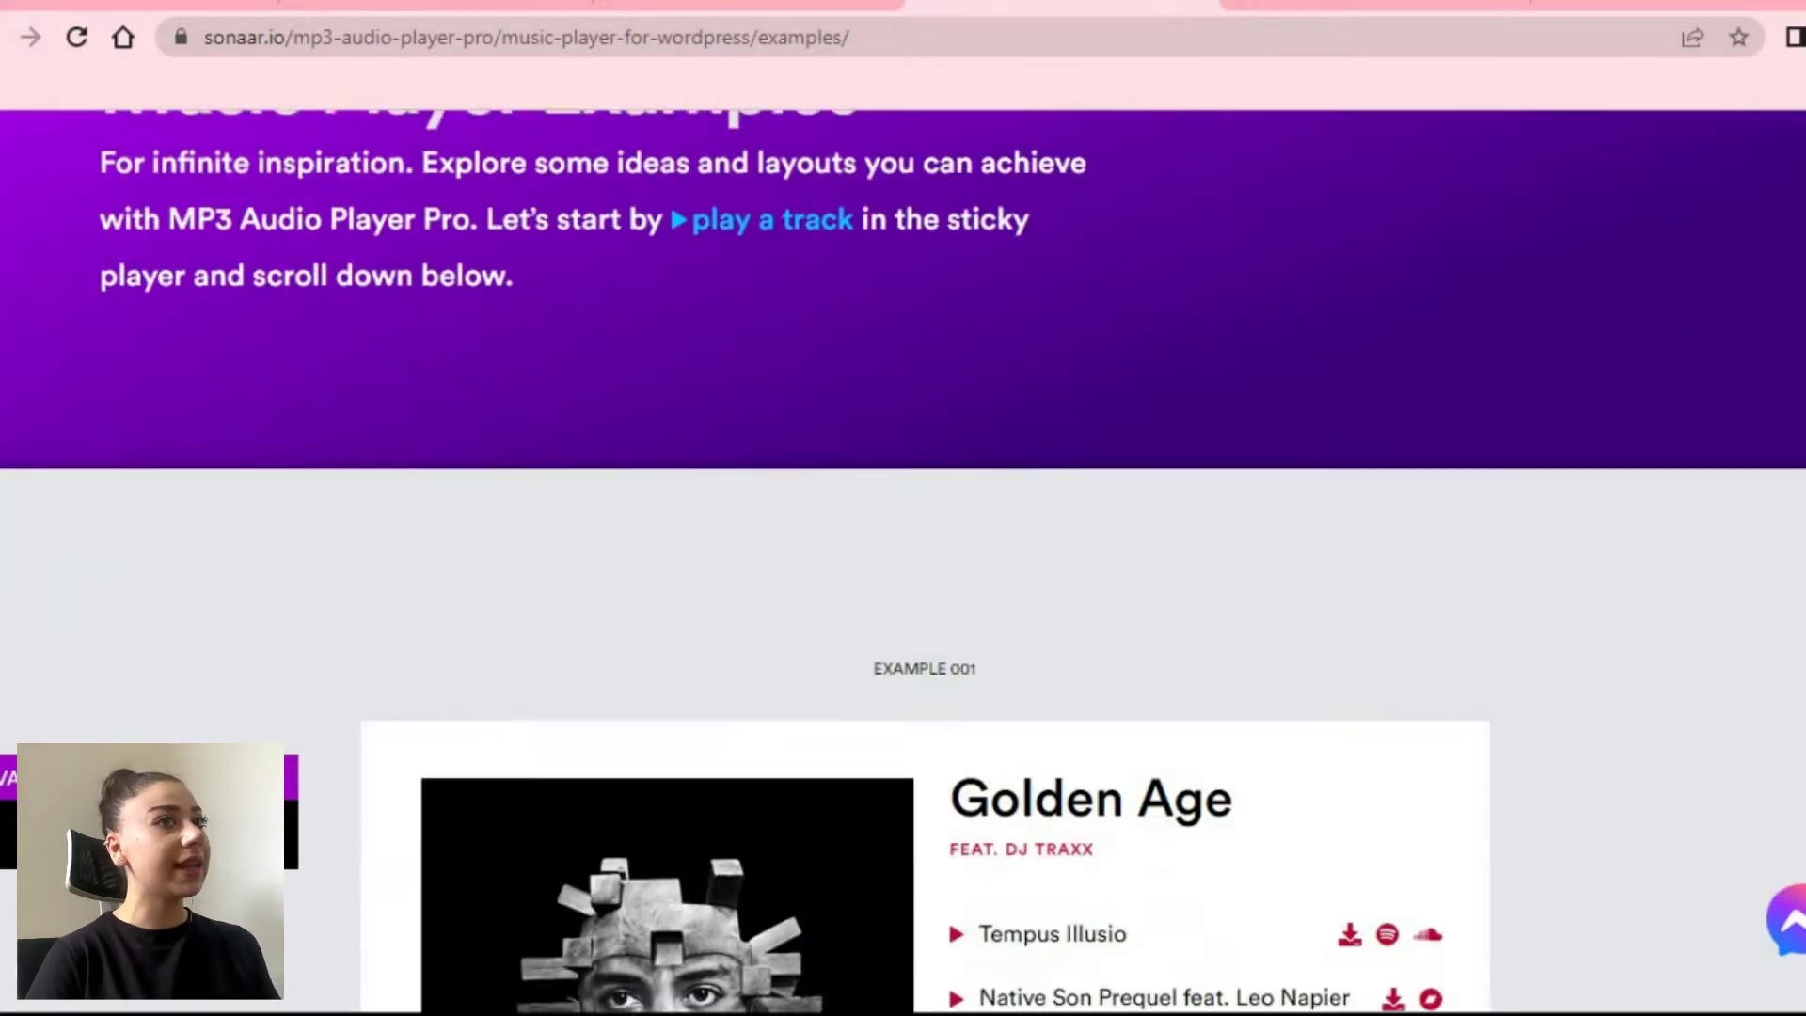
{"action": "scroll", "coordinate": [903, 564], "scroll_direction": "down", "scroll_amount": 3}
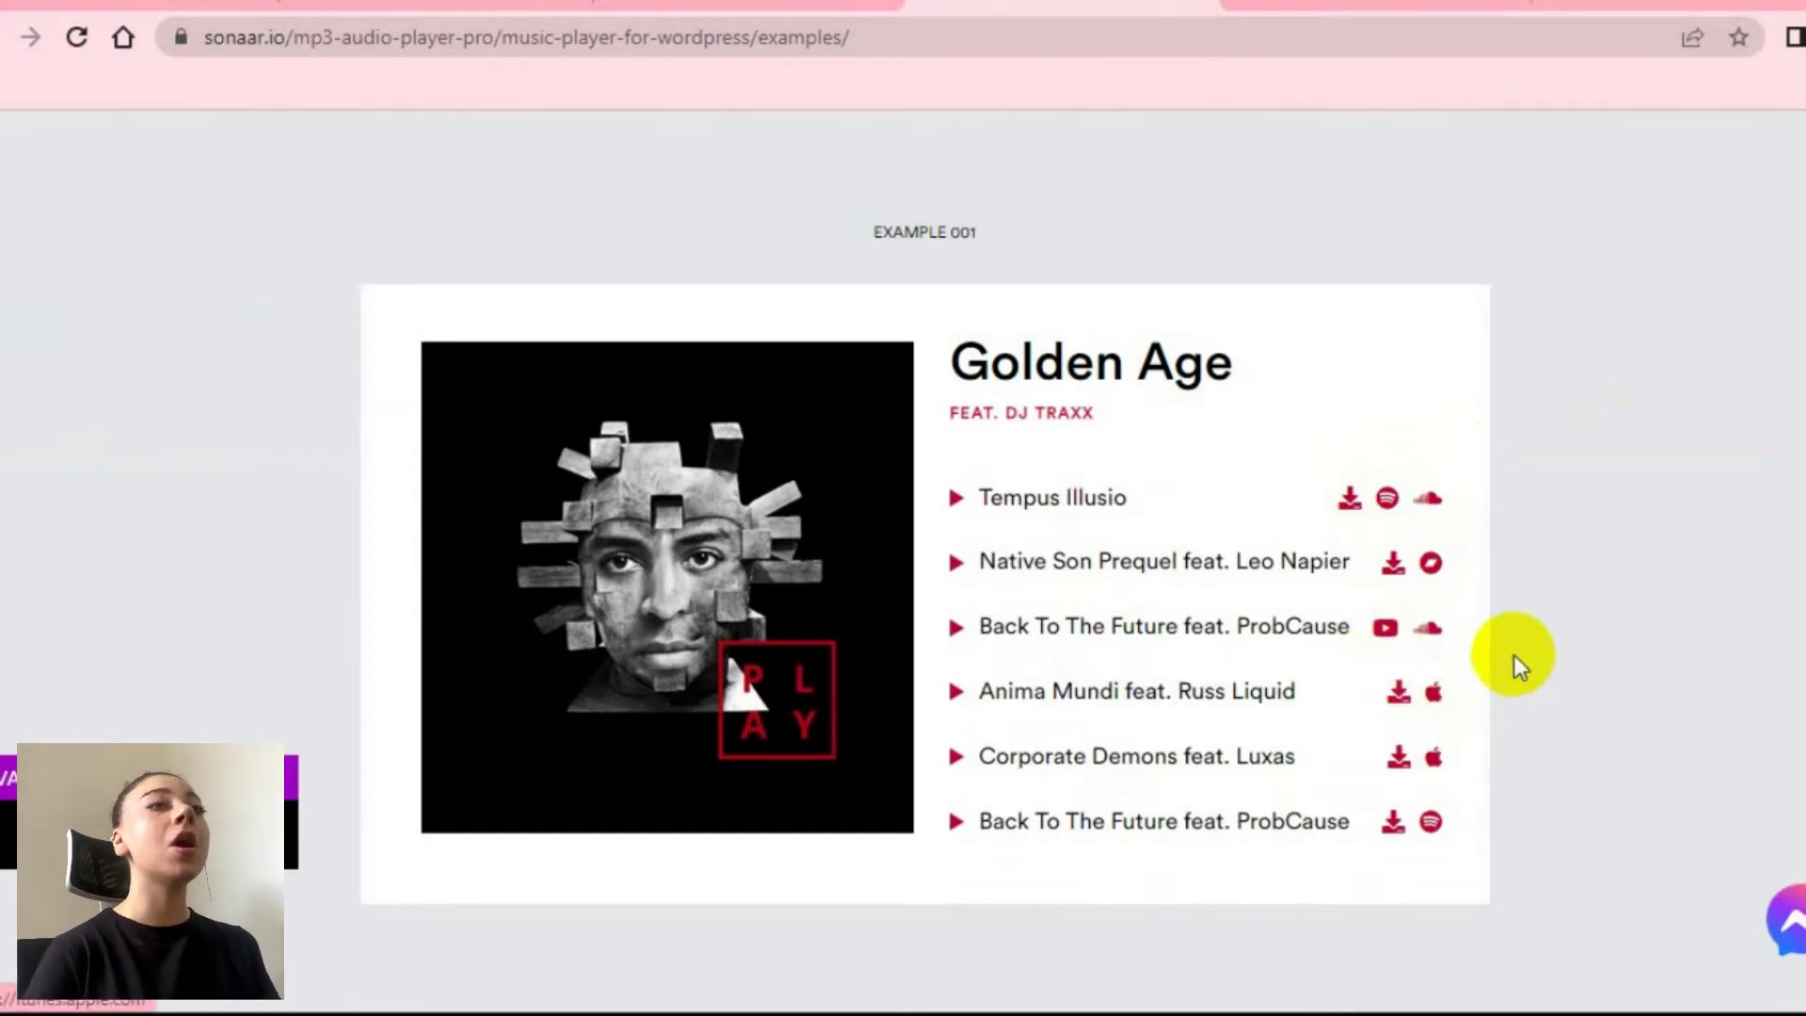
{"action": "scroll", "coordinate": [1522, 651], "scroll_direction": "down", "scroll_amount": 6}
{"action": "scroll", "coordinate": [1524, 649], "scroll_direction": "down", "scroll_amount": 3}
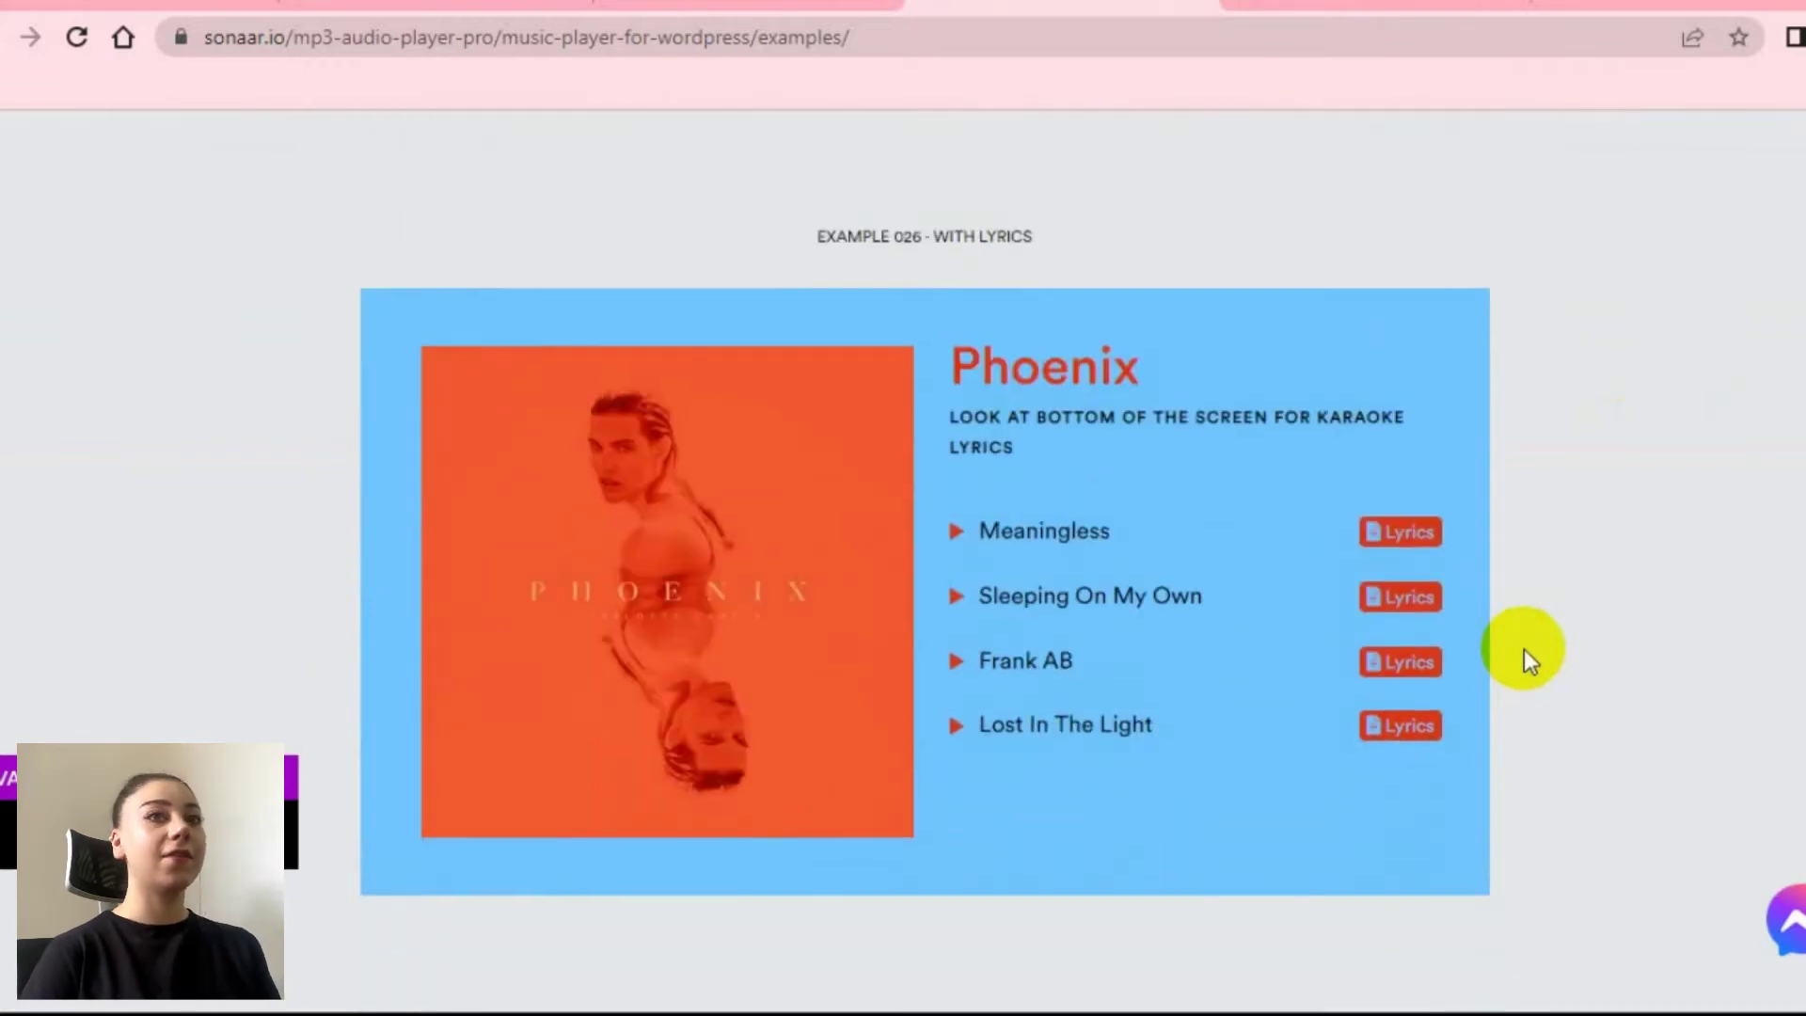
Preview the 'Sleeping On My Own' lyrics, then close the lyrics popup
{"action": "left_click", "coordinate": [1413, 606]}
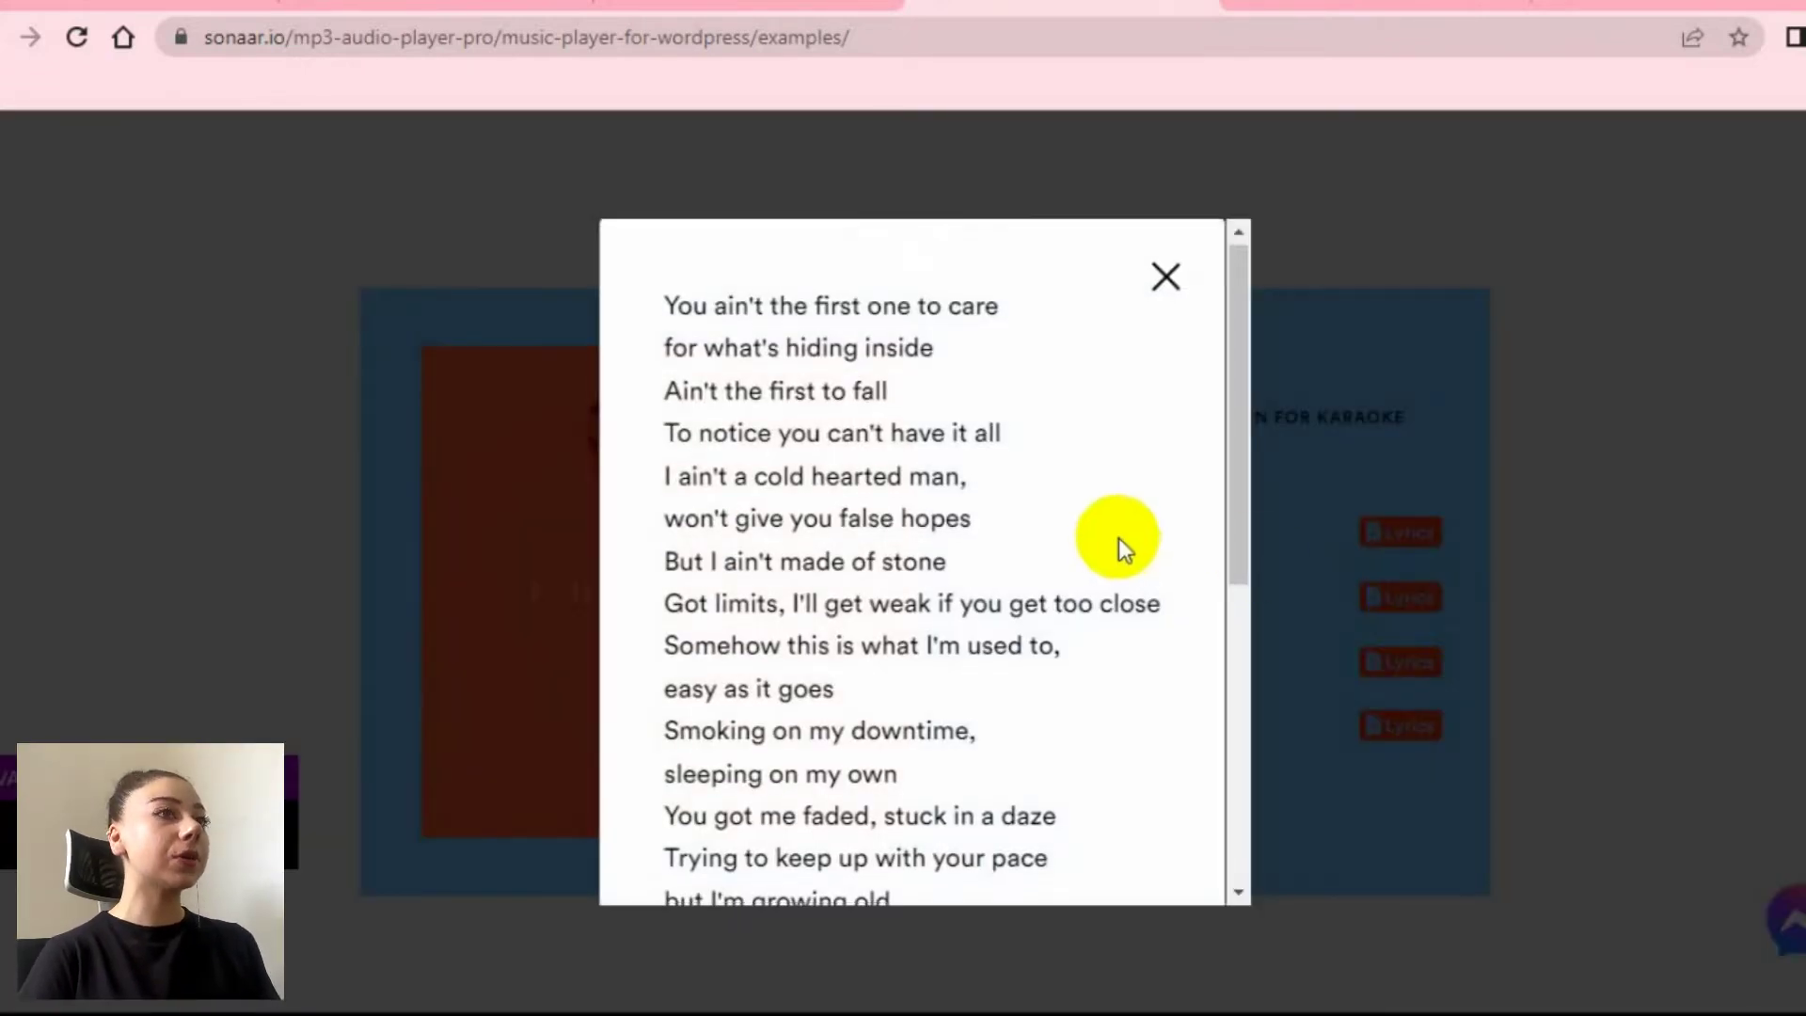
{"action": "scroll", "coordinate": [1121, 538], "scroll_direction": "down", "scroll_amount": 5}
{"action": "scroll", "coordinate": [1123, 536], "scroll_direction": "down", "scroll_amount": 2}
{"action": "scroll", "coordinate": [1134, 489], "scroll_direction": "up", "scroll_amount": 10}
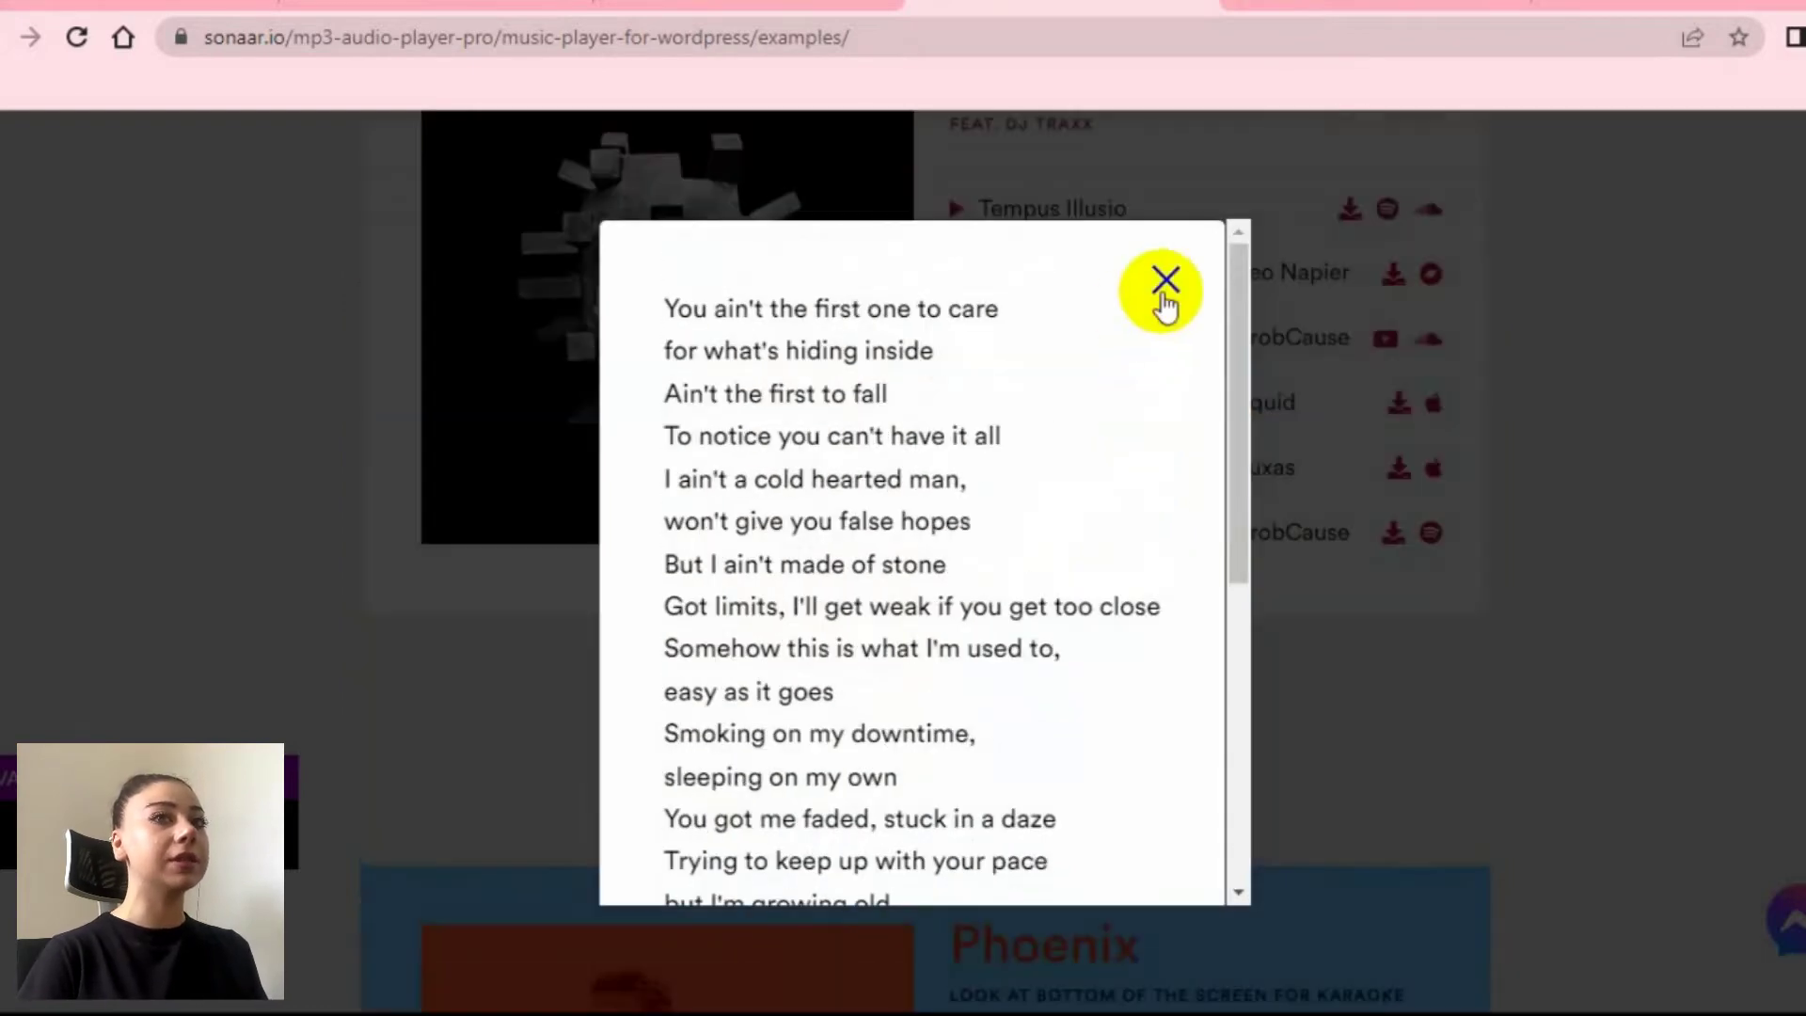
{"action": "left_click", "coordinate": [1169, 276]}
{"action": "scroll", "coordinate": [1786, 456], "scroll_direction": "down", "scroll_amount": 10}
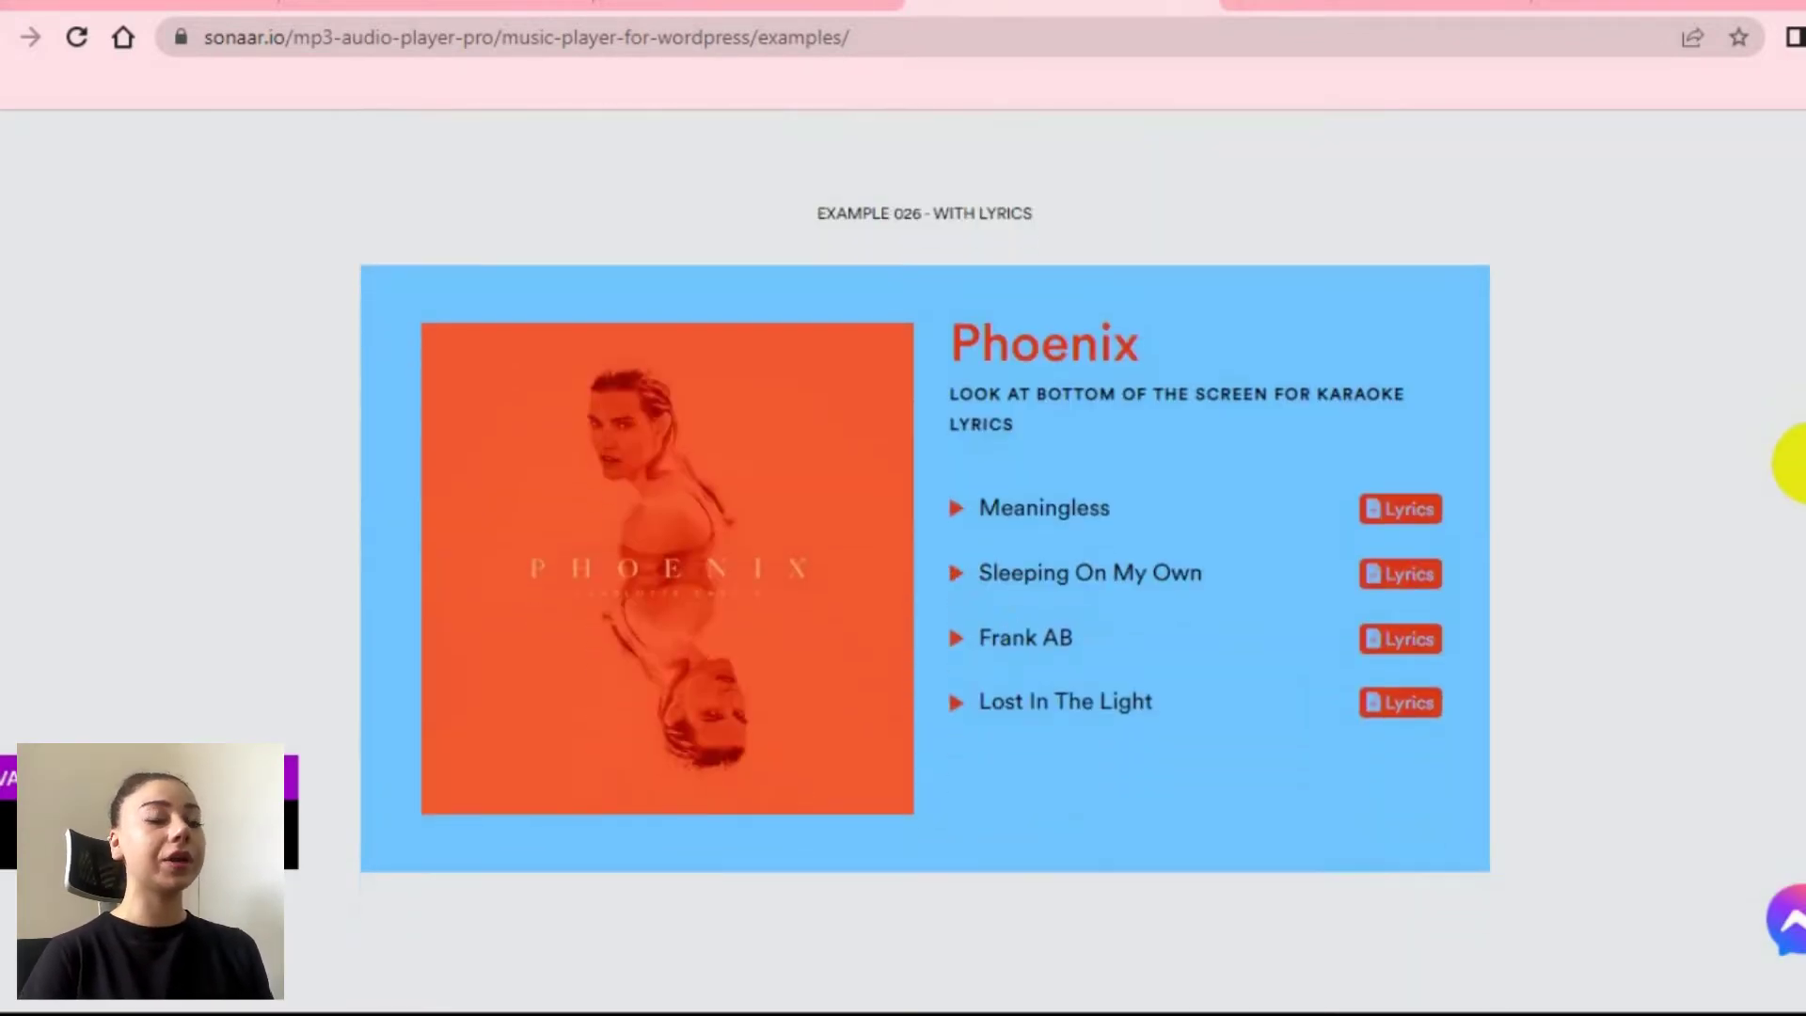
{"action": "scroll", "coordinate": [1792, 463], "scroll_direction": "down", "scroll_amount": 2}
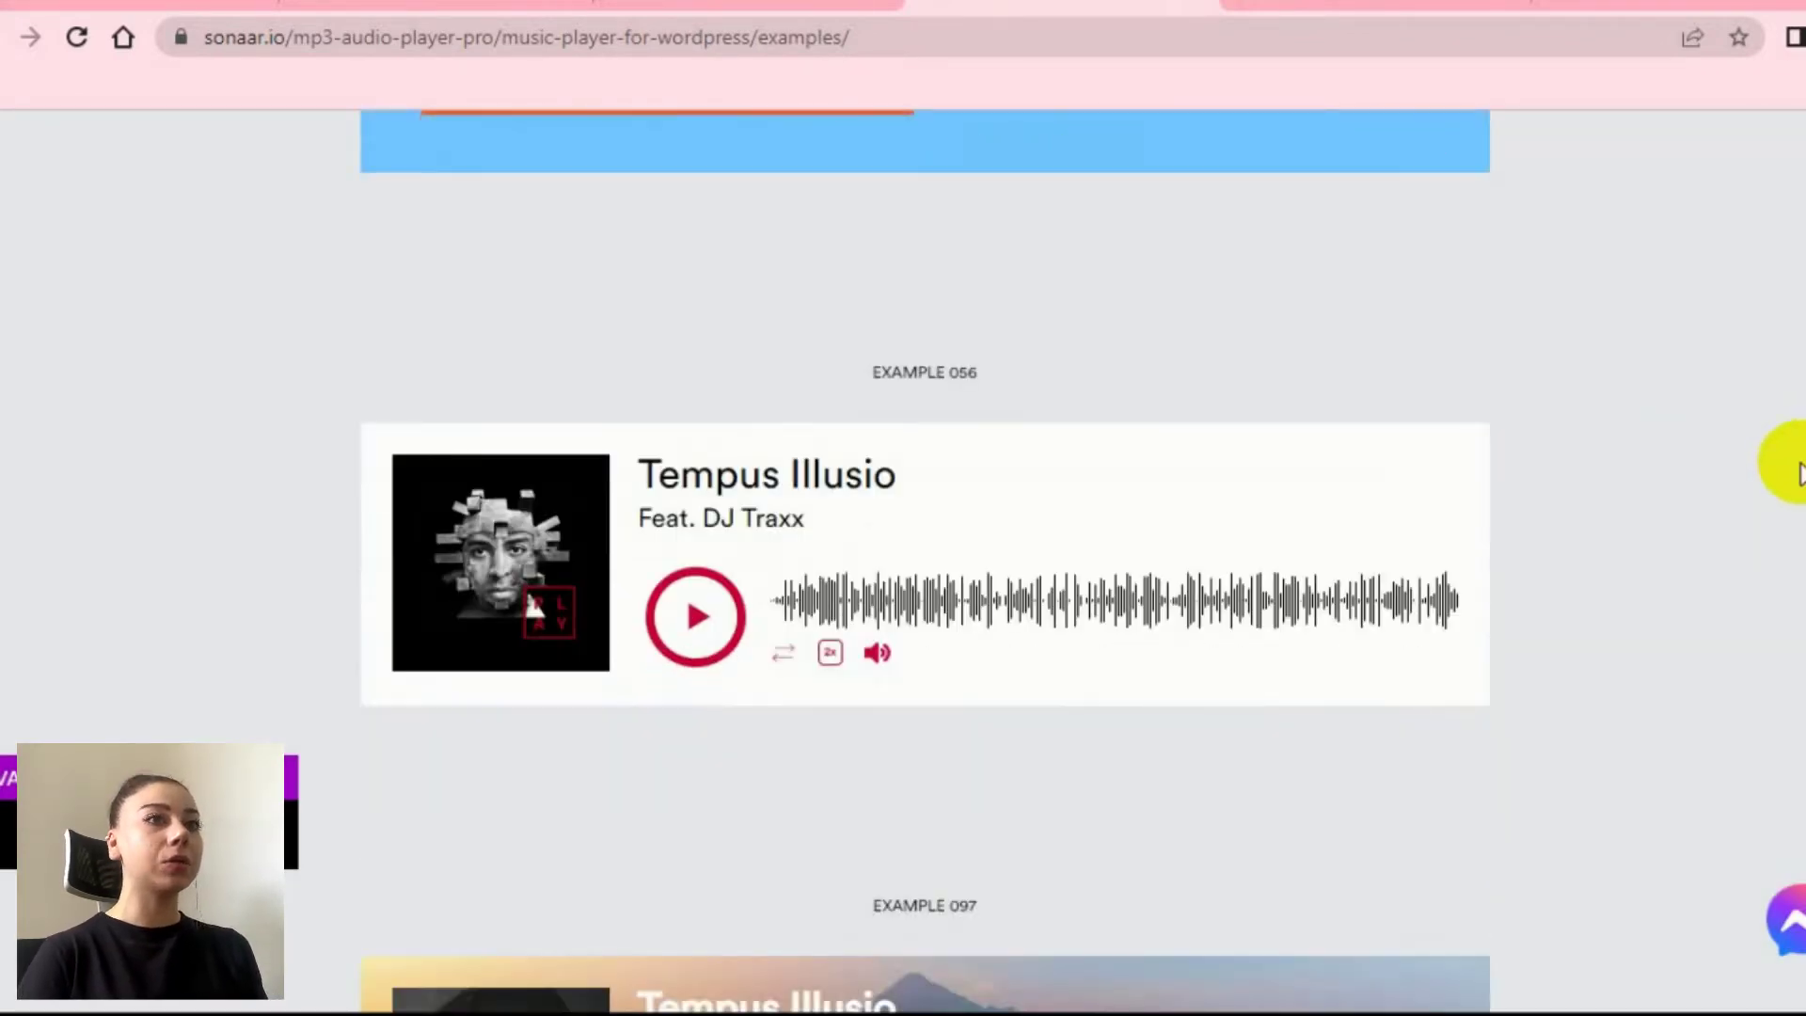
{"action": "left_click", "coordinate": [833, 660]}
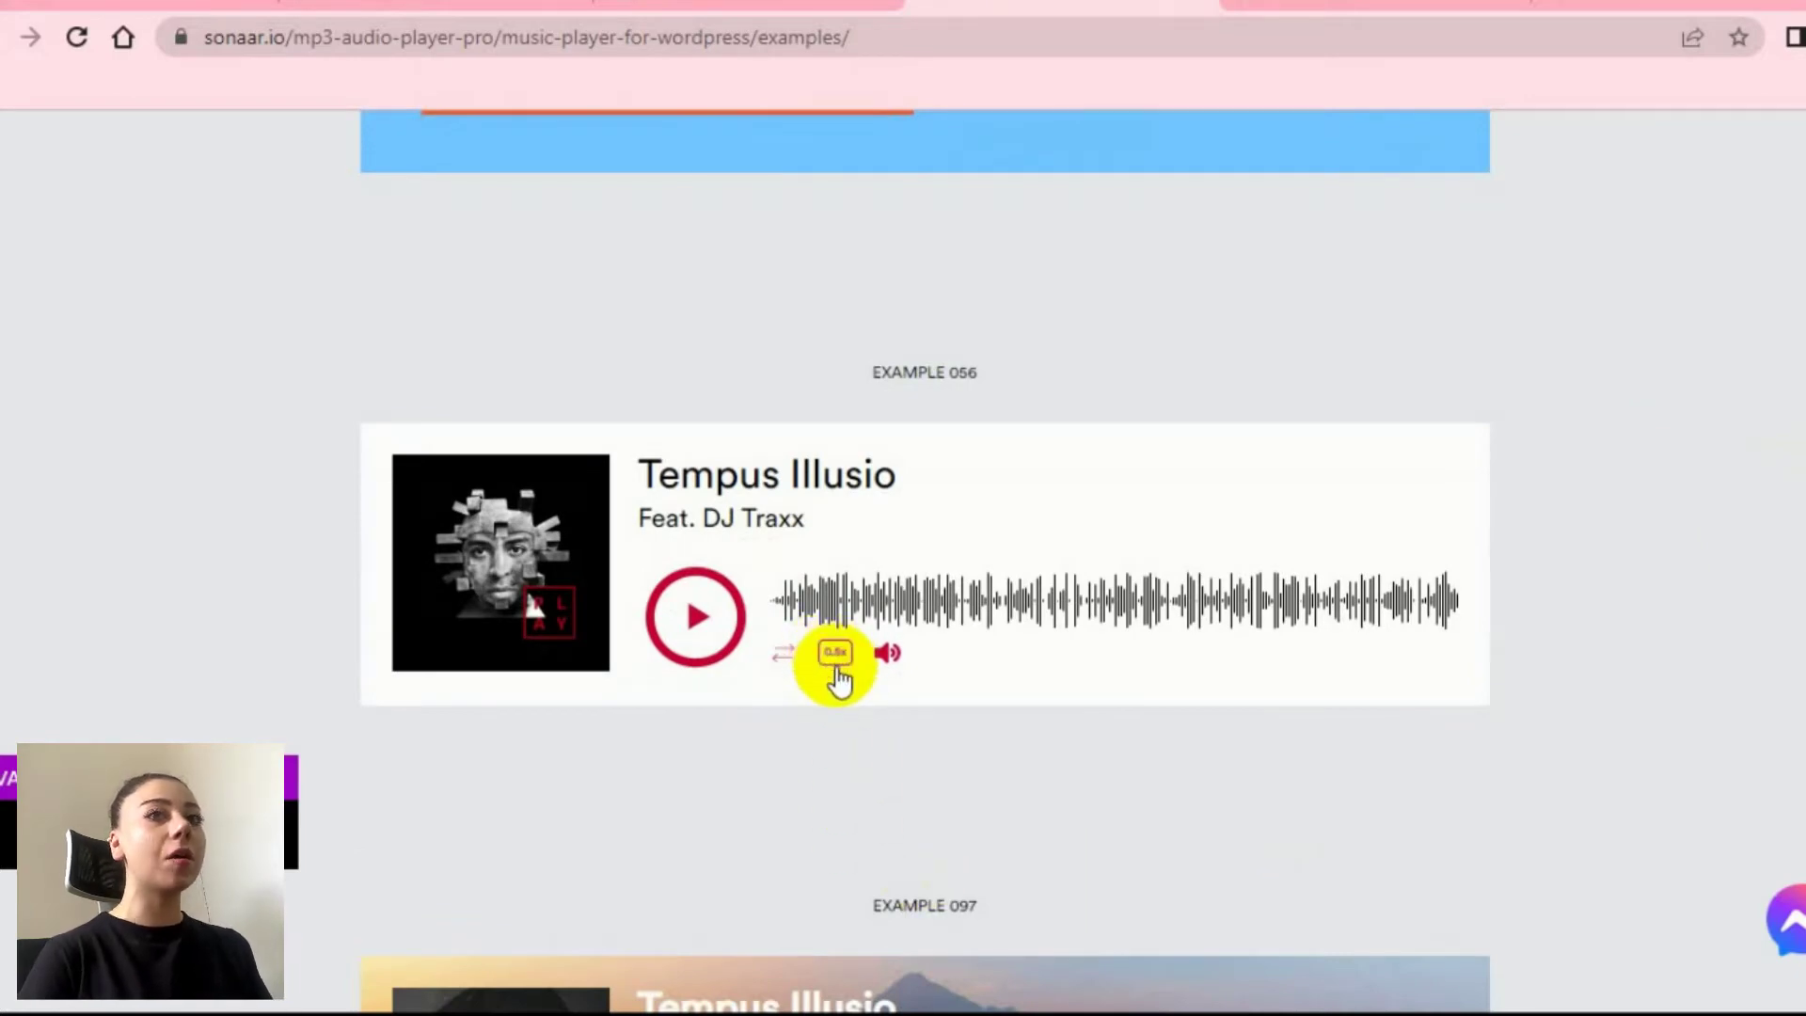
{"action": "mouse_move", "coordinate": [881, 664]}
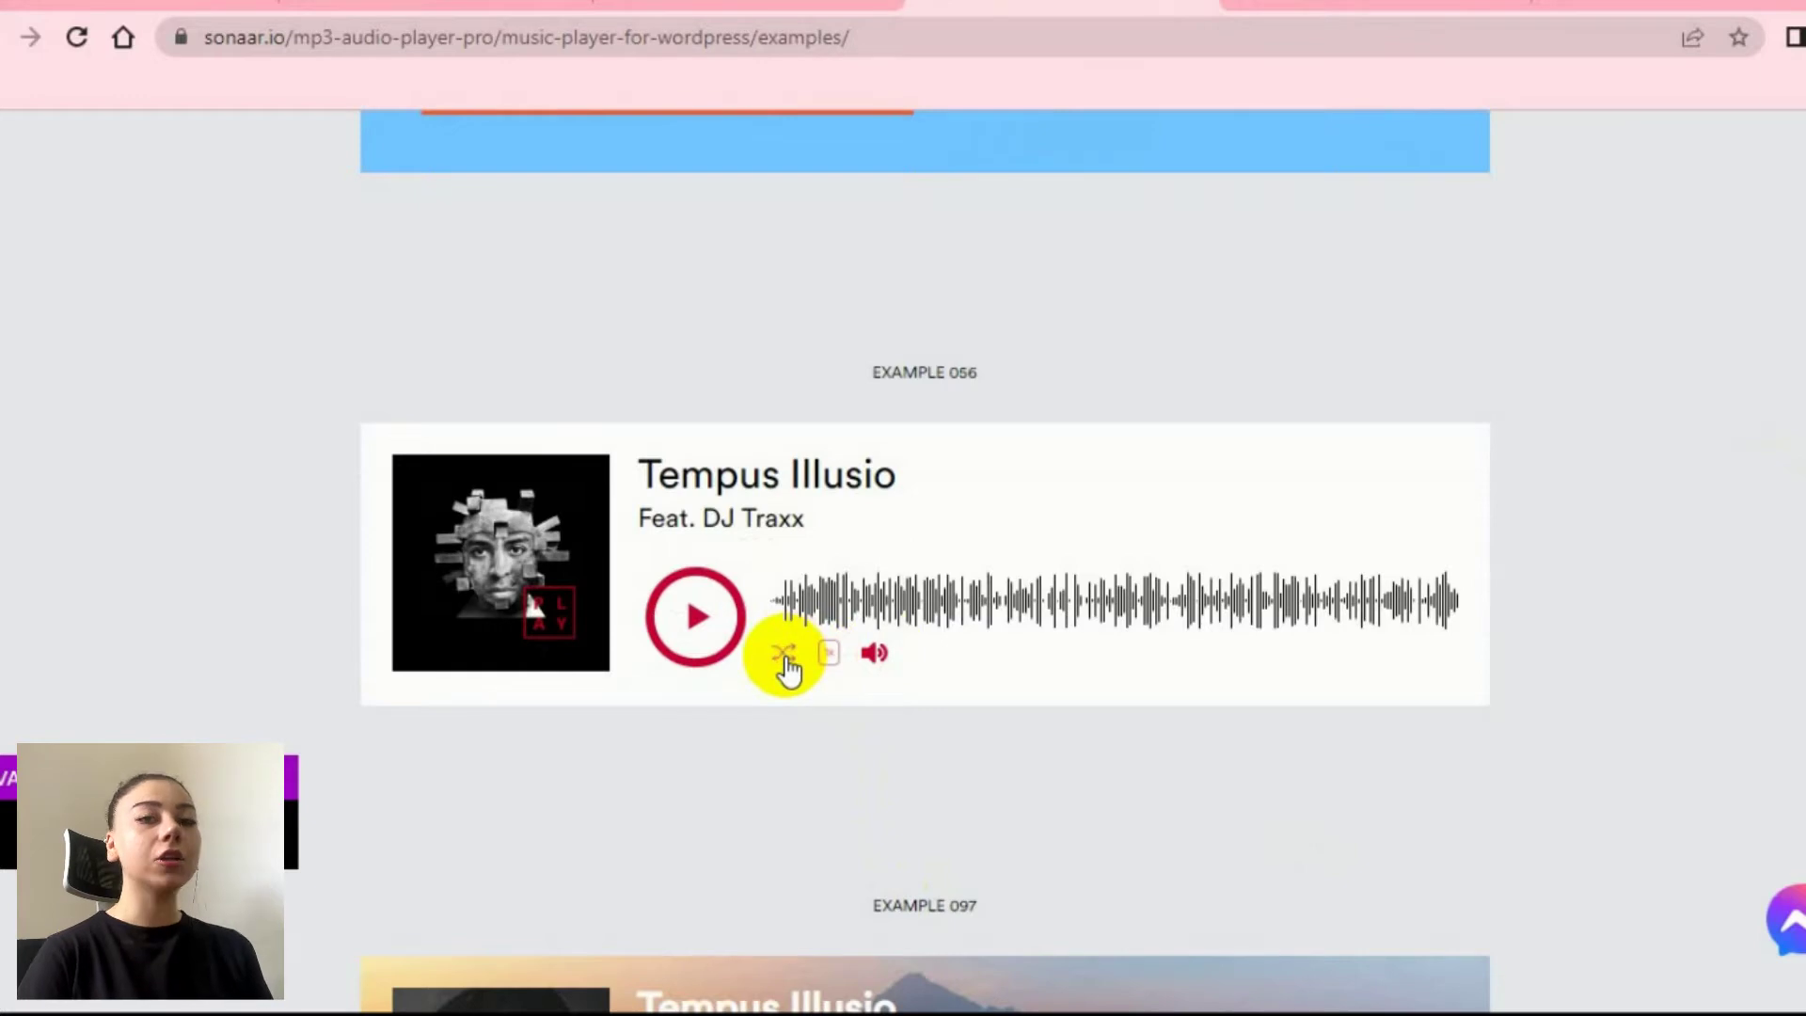
{"action": "scroll", "coordinate": [1356, 634], "scroll_direction": "down", "scroll_amount": 3}
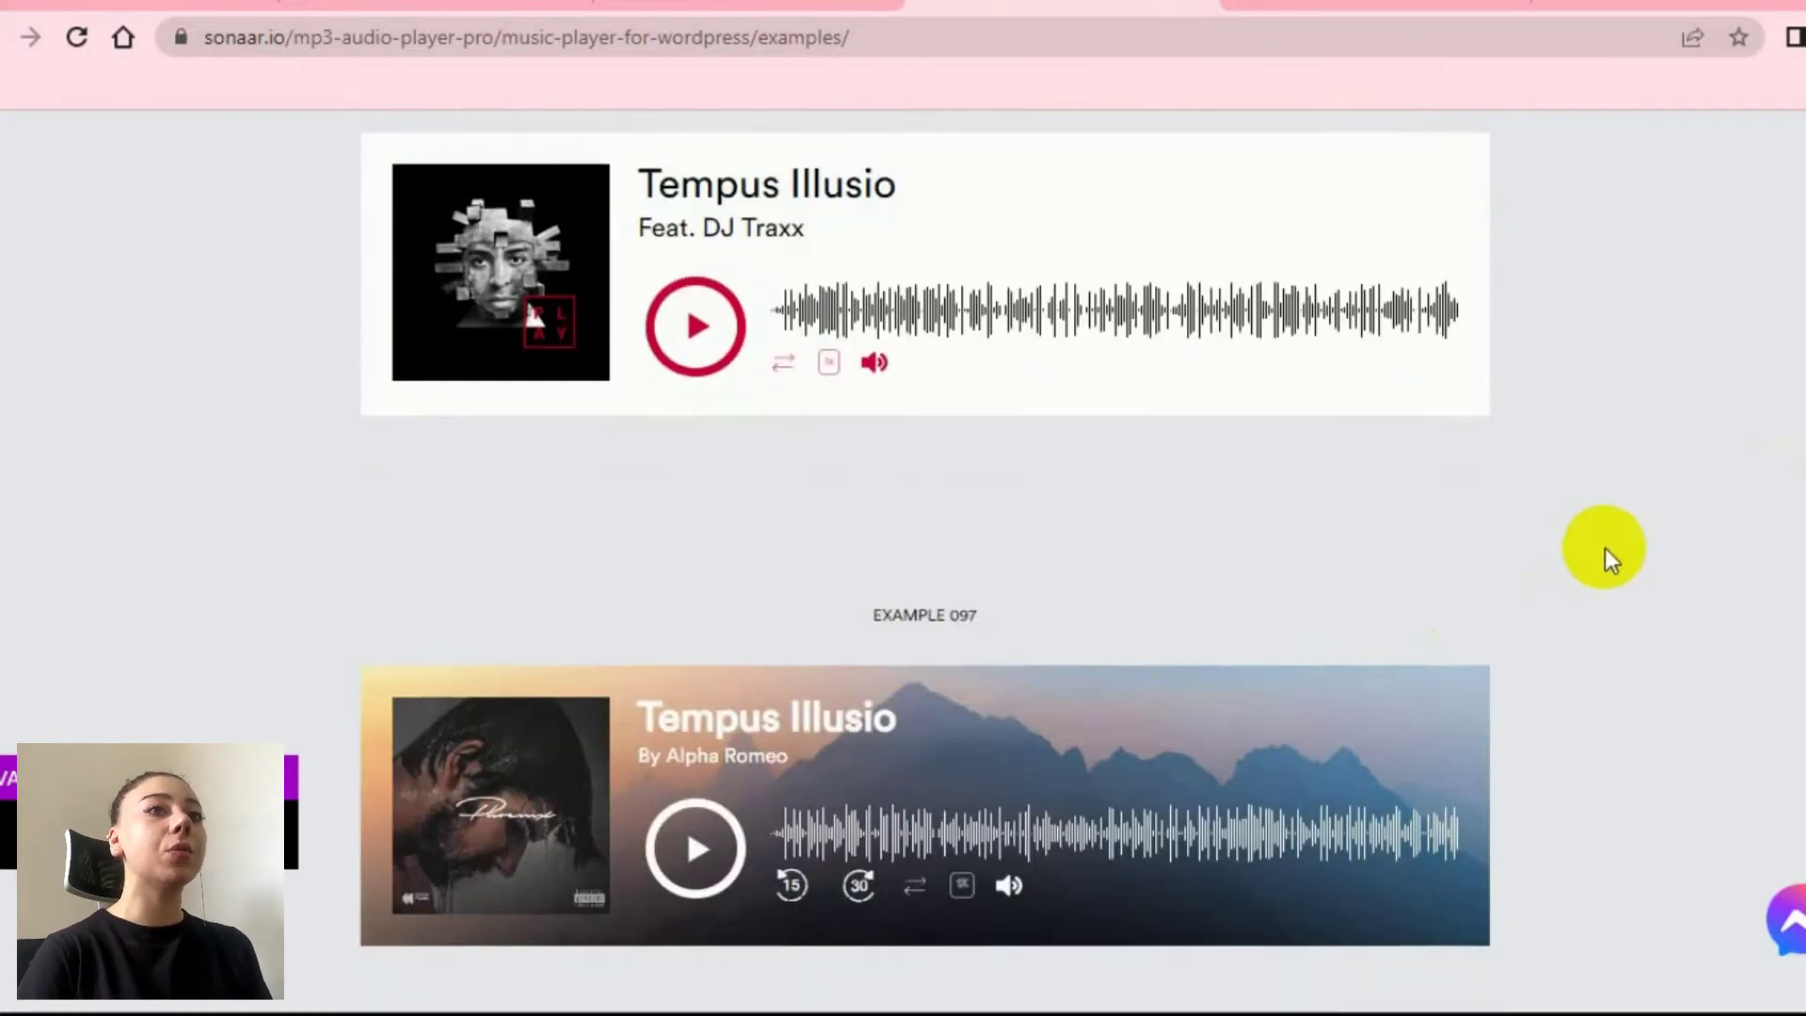
{"action": "scroll", "coordinate": [1605, 548], "scroll_direction": "down", "scroll_amount": 6}
{"action": "scroll", "coordinate": [1729, 523], "scroll_direction": "down", "scroll_amount": 5}
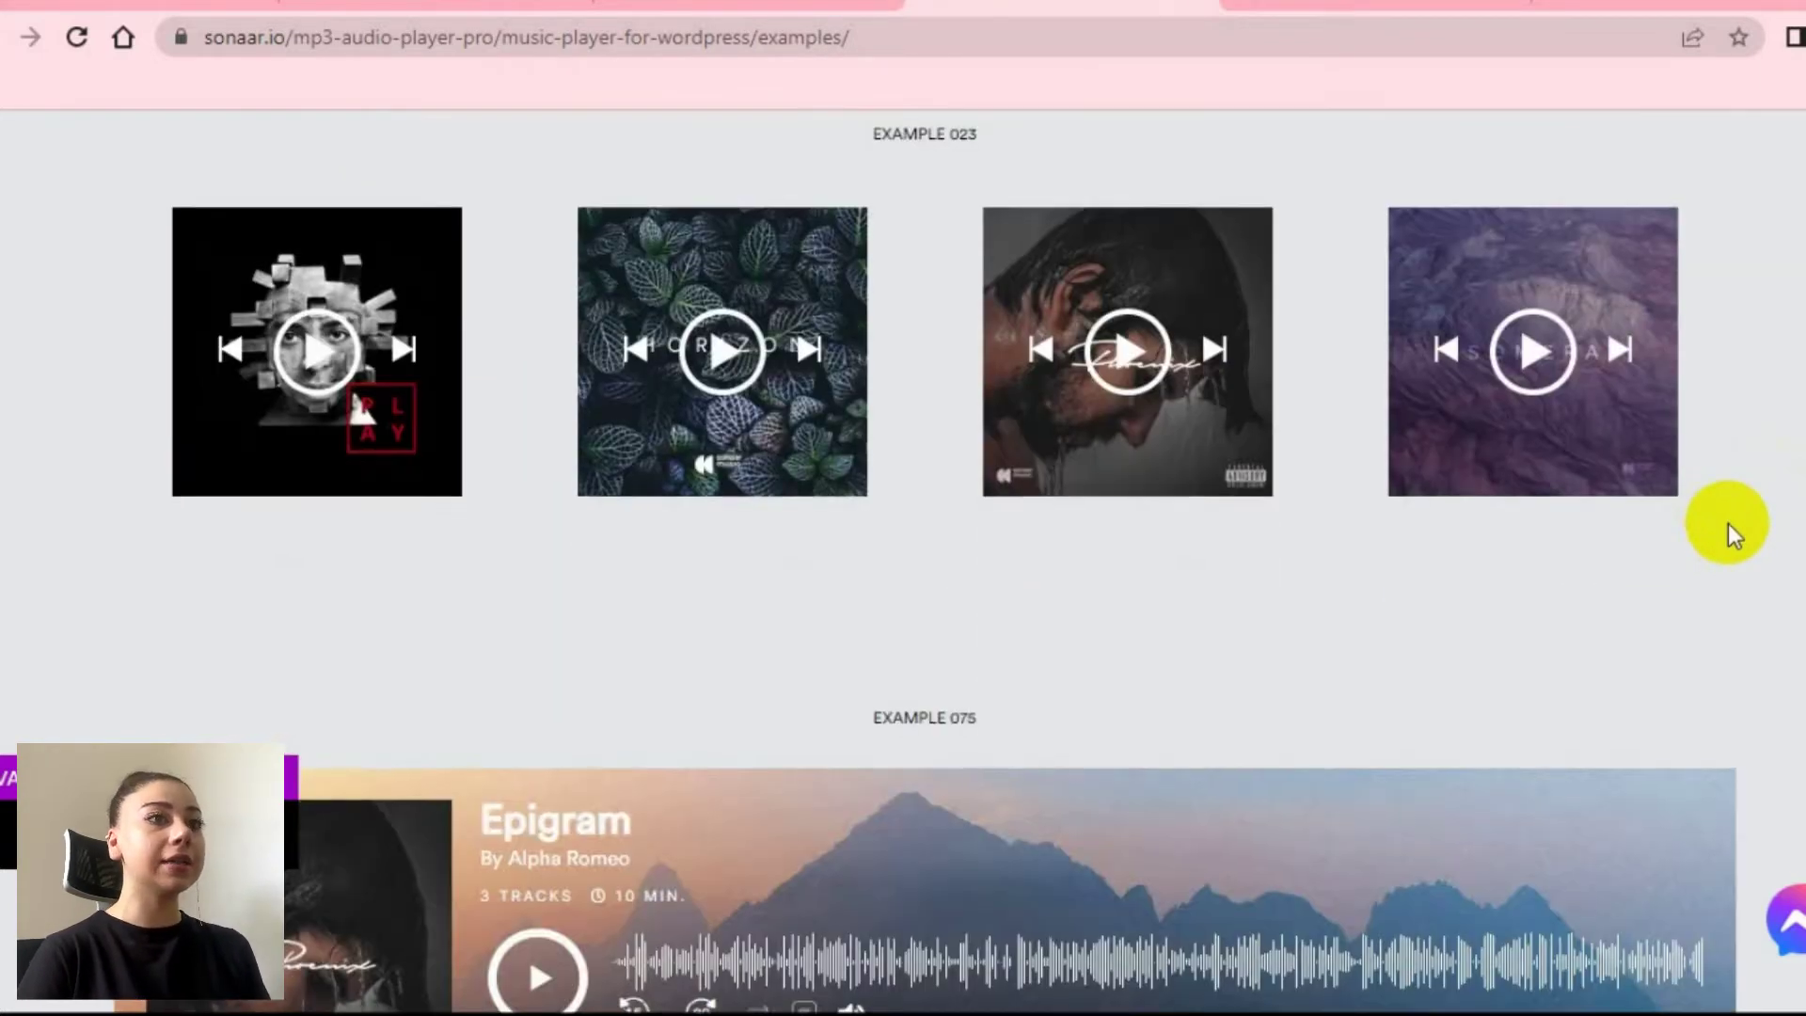
{"action": "scroll", "coordinate": [1729, 523], "scroll_direction": "down", "scroll_amount": 3}
{"action": "scroll", "coordinate": [1729, 523], "scroll_direction": "down", "scroll_amount": 3}
{"action": "scroll", "coordinate": [1729, 523], "scroll_direction": "down", "scroll_amount": 2}
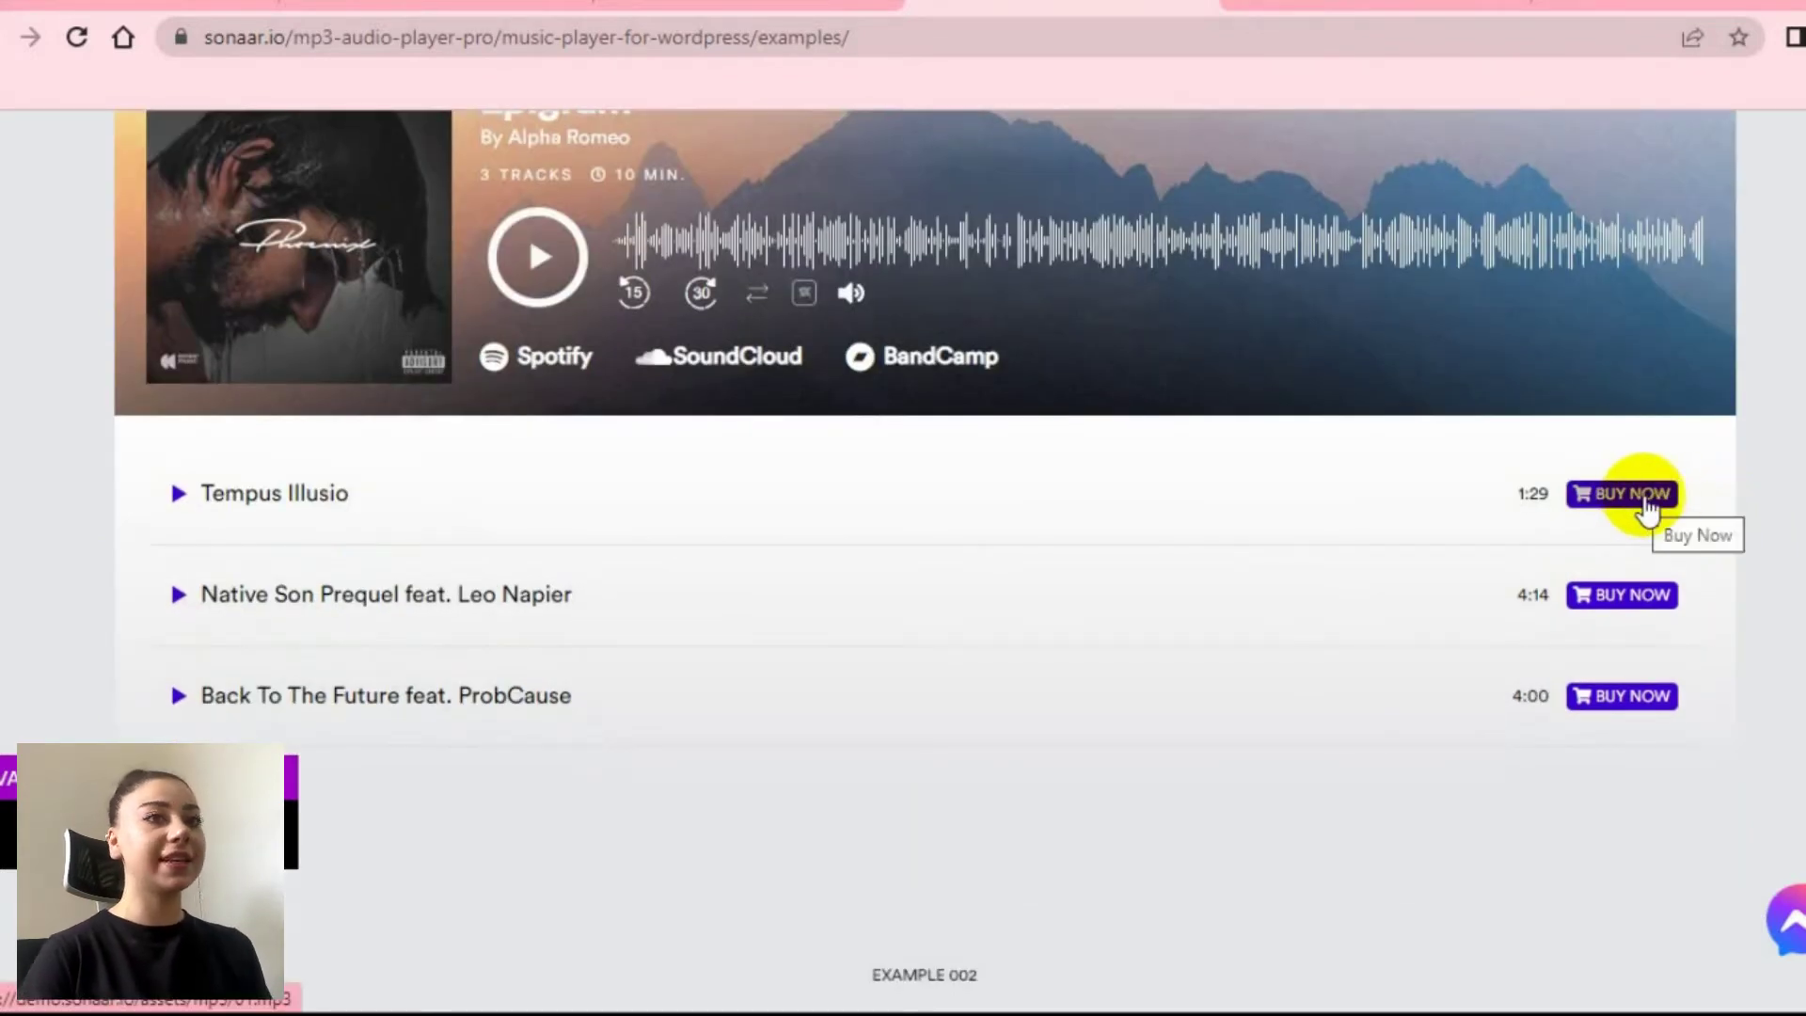
{"action": "scroll", "coordinate": [1787, 548], "scroll_direction": "down", "scroll_amount": 5}
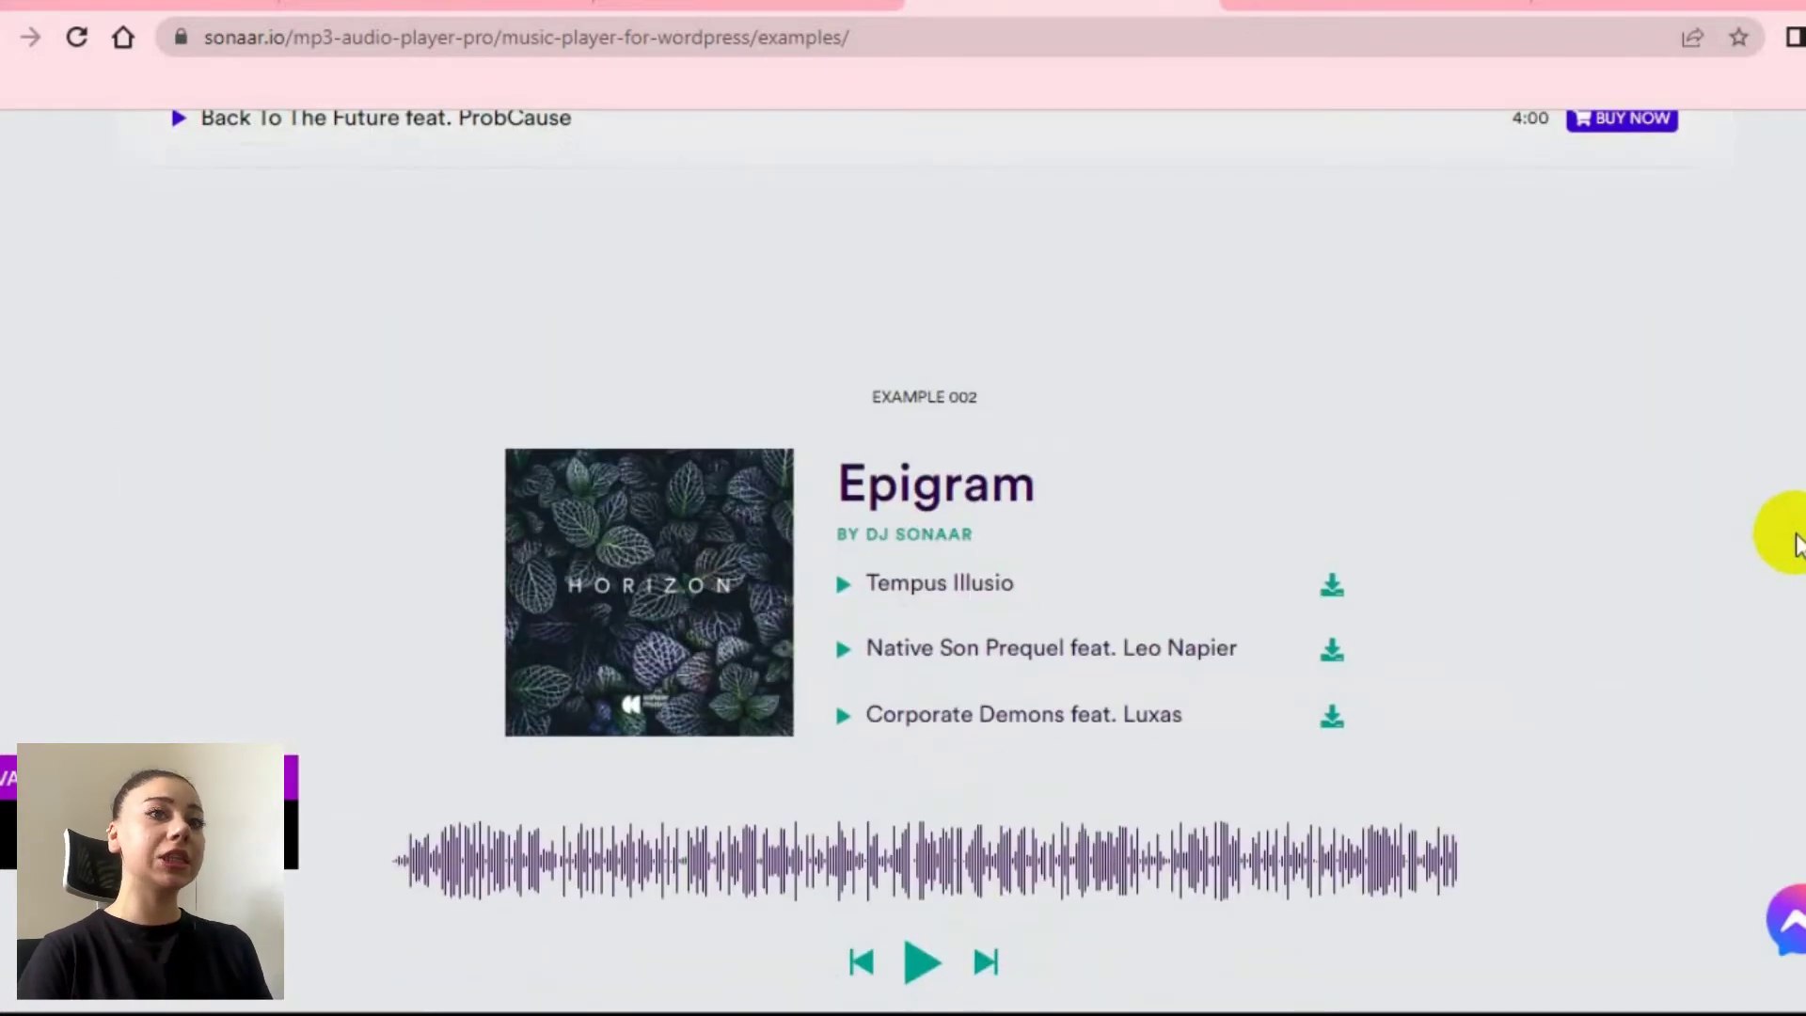
{"action": "scroll", "coordinate": [1795, 546], "scroll_direction": "down", "scroll_amount": 2}
{"action": "scroll", "coordinate": [1797, 543], "scroll_direction": "down", "scroll_amount": 2}
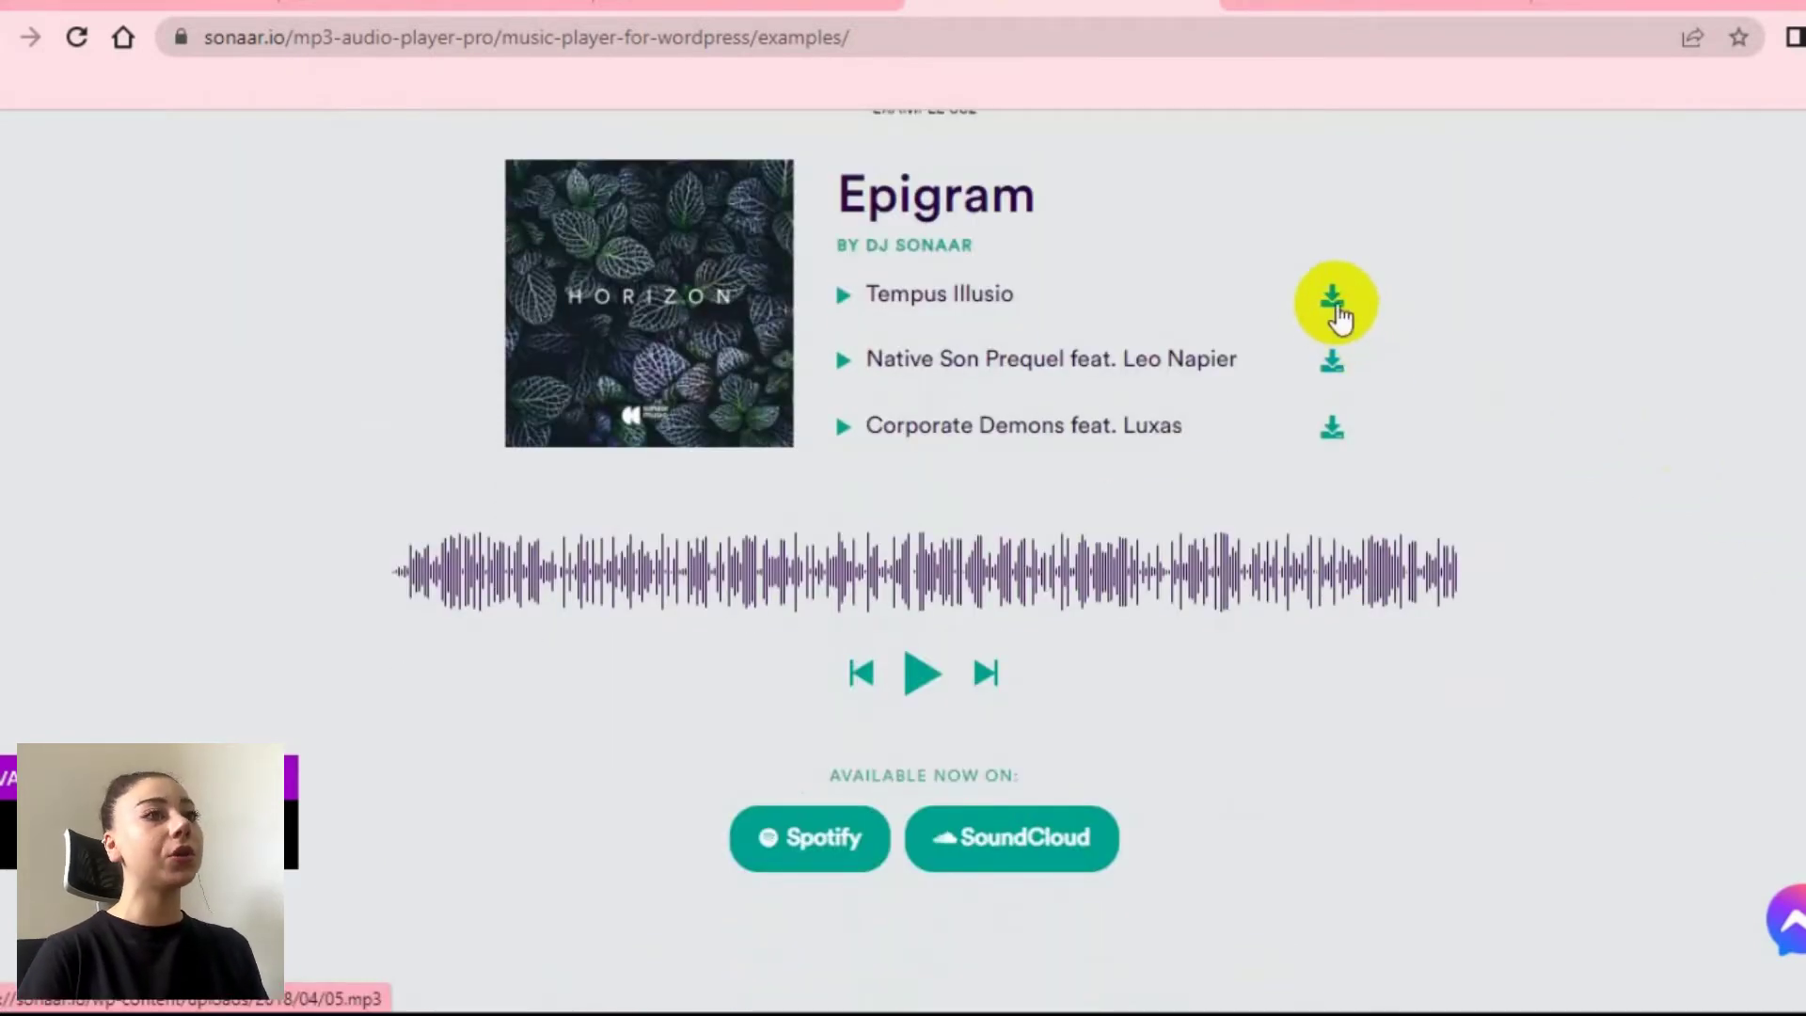
{"action": "scroll", "coordinate": [1637, 398], "scroll_direction": "down", "scroll_amount": 10}
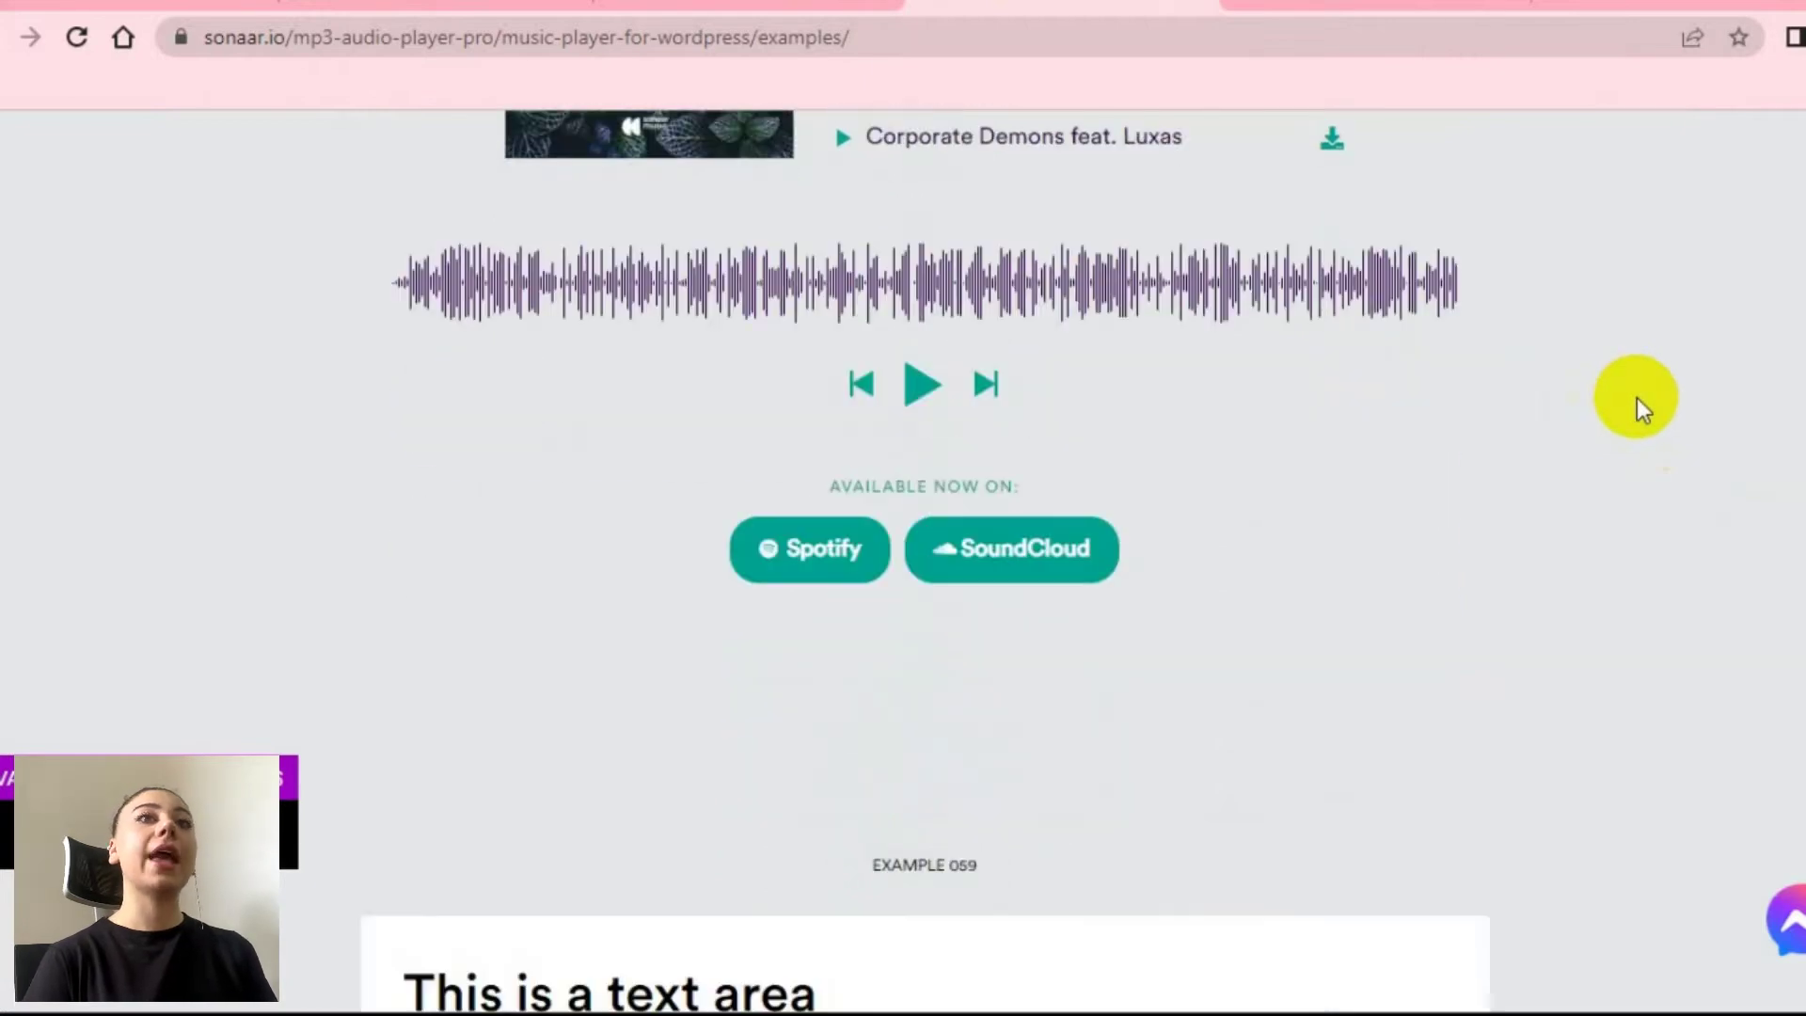
{"action": "scroll", "coordinate": [1637, 398], "scroll_direction": "down", "scroll_amount": 1}
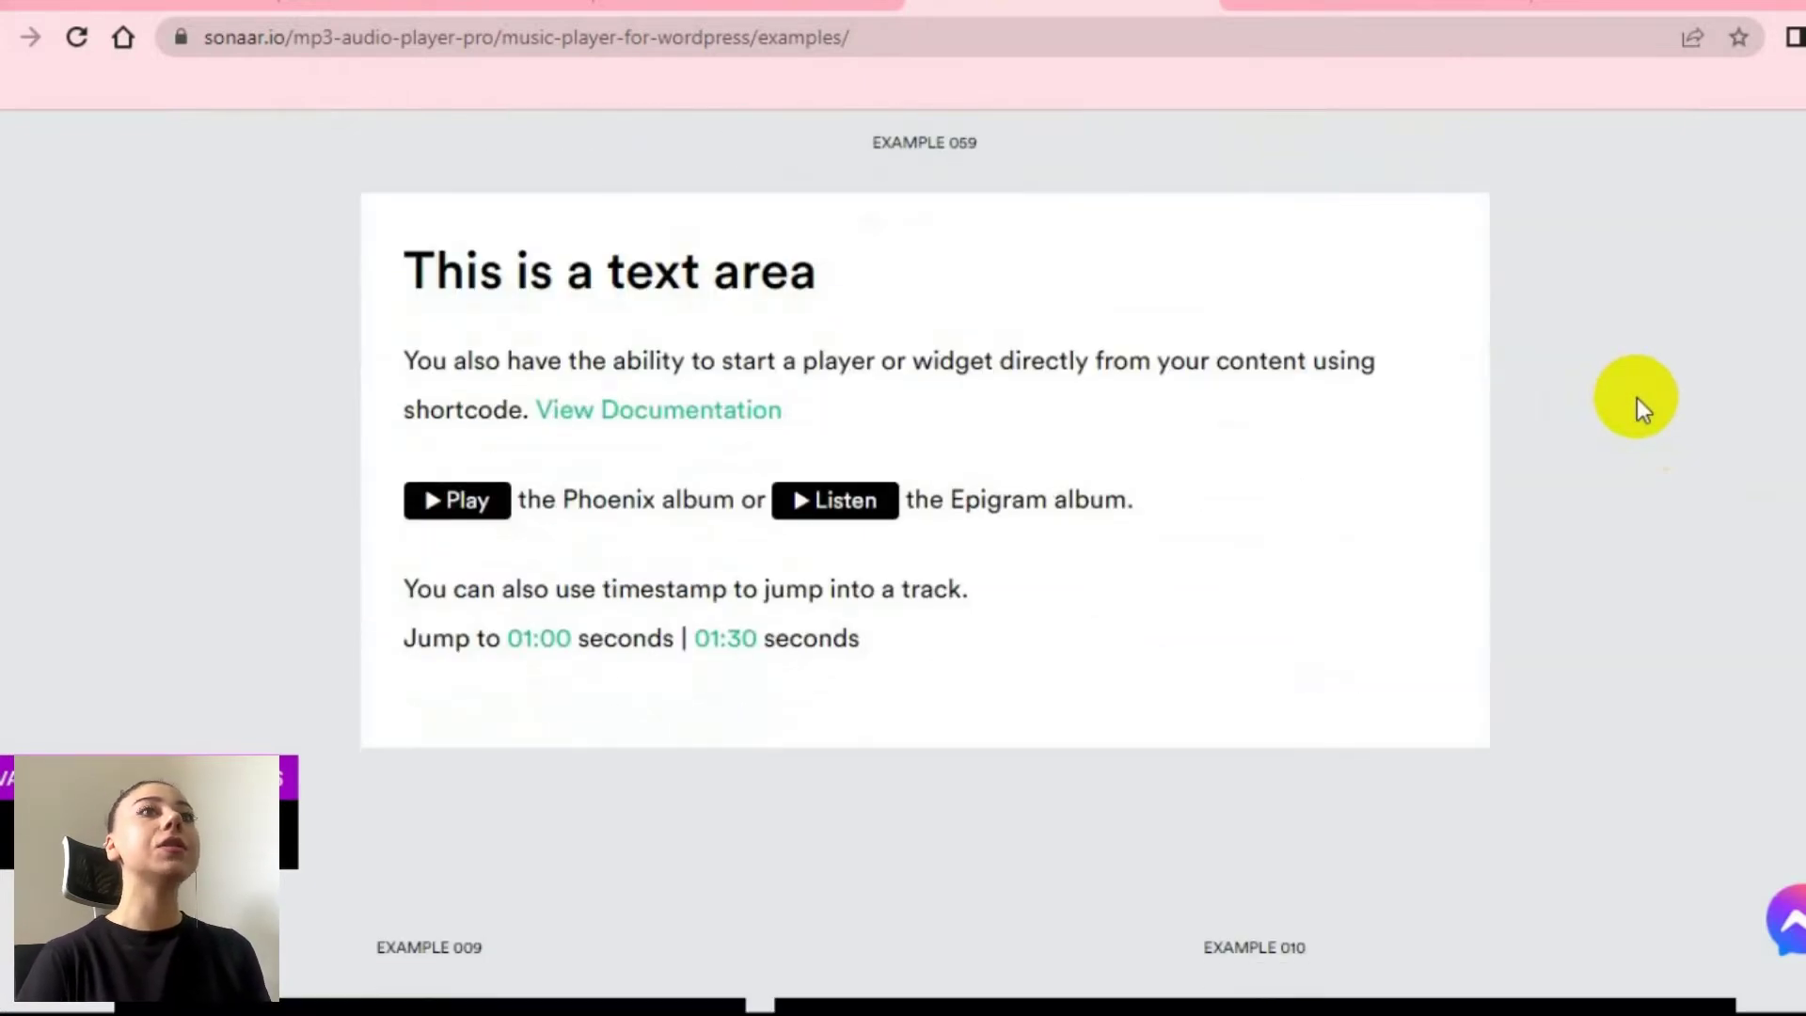
{"action": "scroll", "coordinate": [1636, 398], "scroll_direction": "down", "scroll_amount": 8}
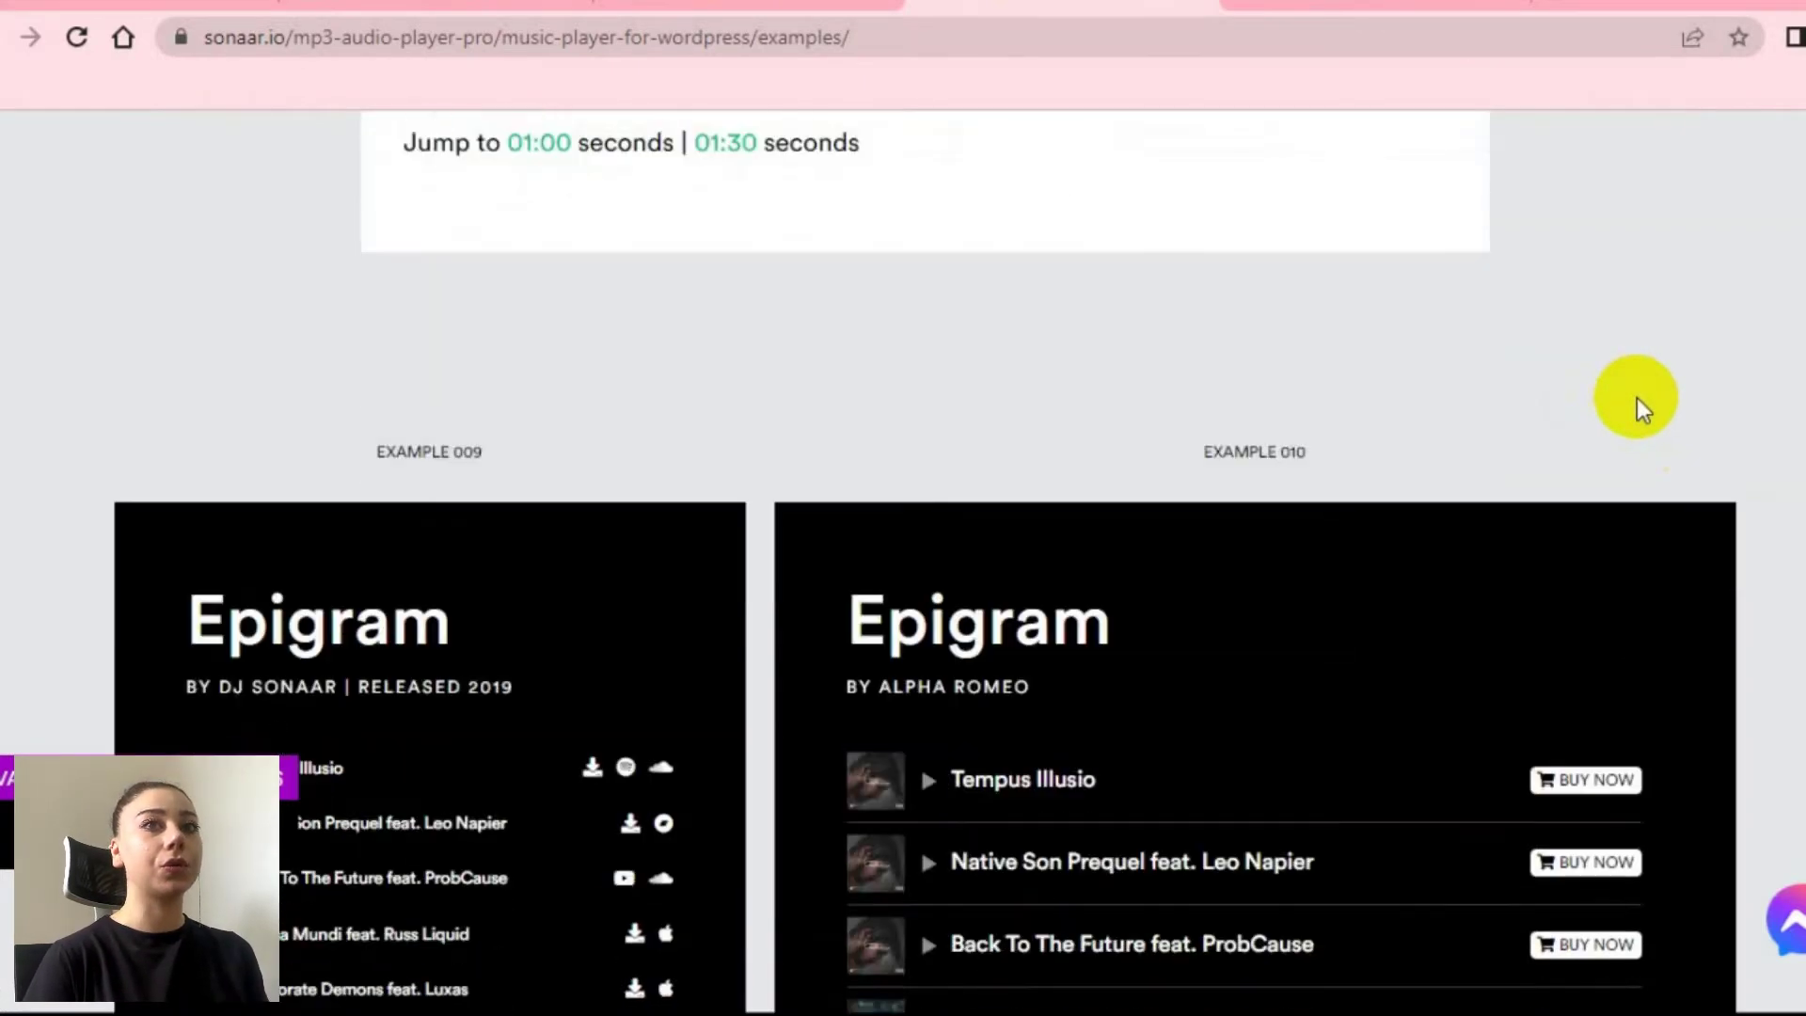
{"action": "scroll", "coordinate": [1642, 409], "scroll_direction": "down", "scroll_amount": 5}
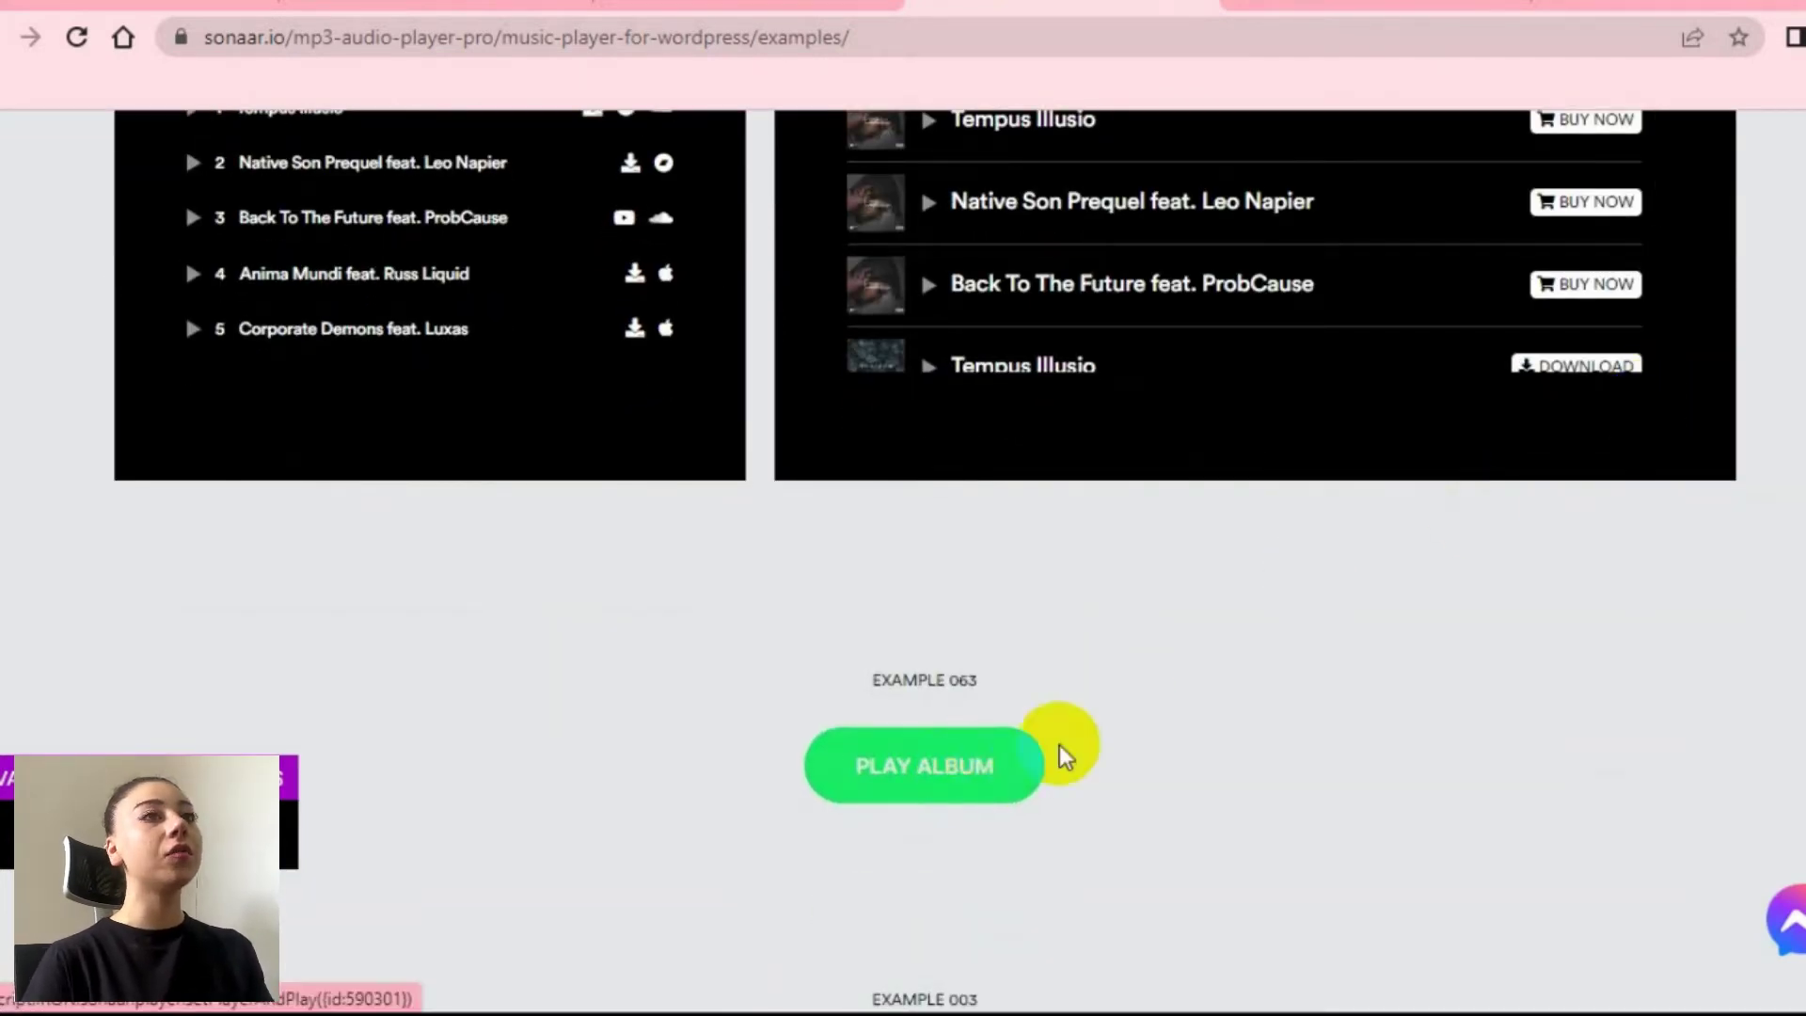
{"action": "scroll", "coordinate": [1218, 690], "scroll_direction": "down", "scroll_amount": 3}
{"action": "scroll", "coordinate": [1233, 670], "scroll_direction": "down", "scroll_amount": 10}
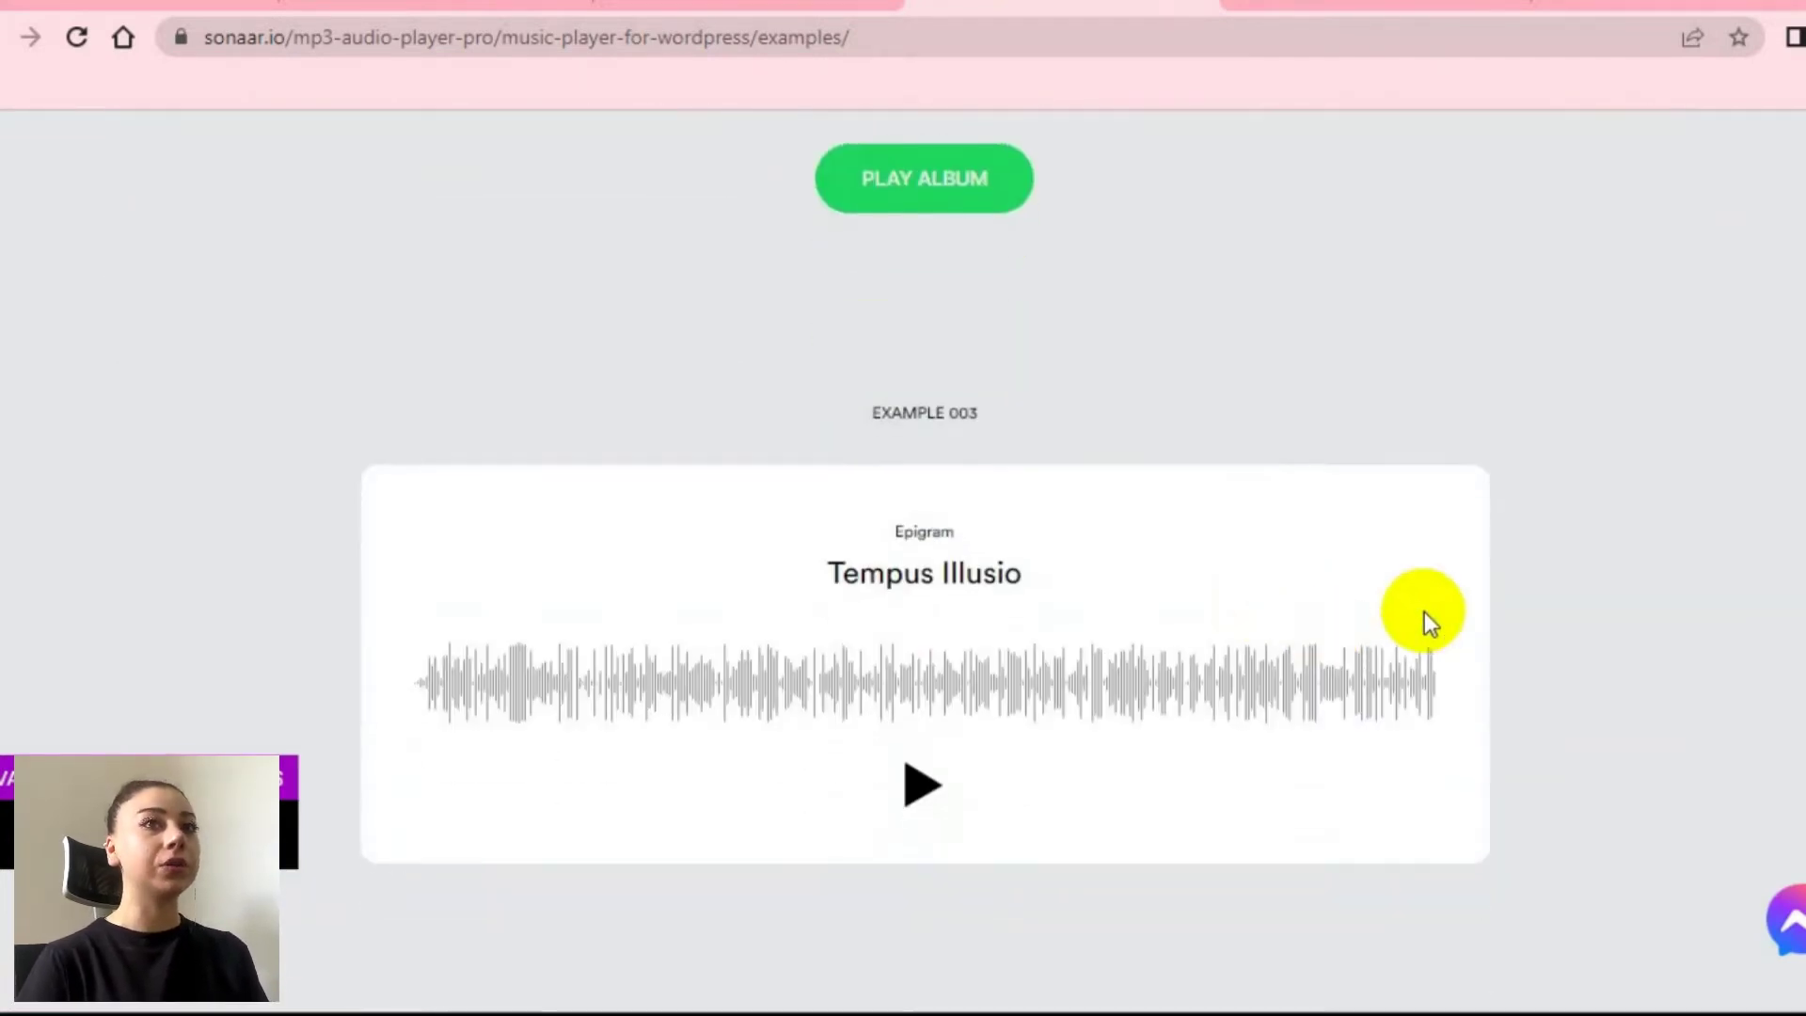
{"action": "scroll", "coordinate": [1424, 613], "scroll_direction": "down", "scroll_amount": 9}
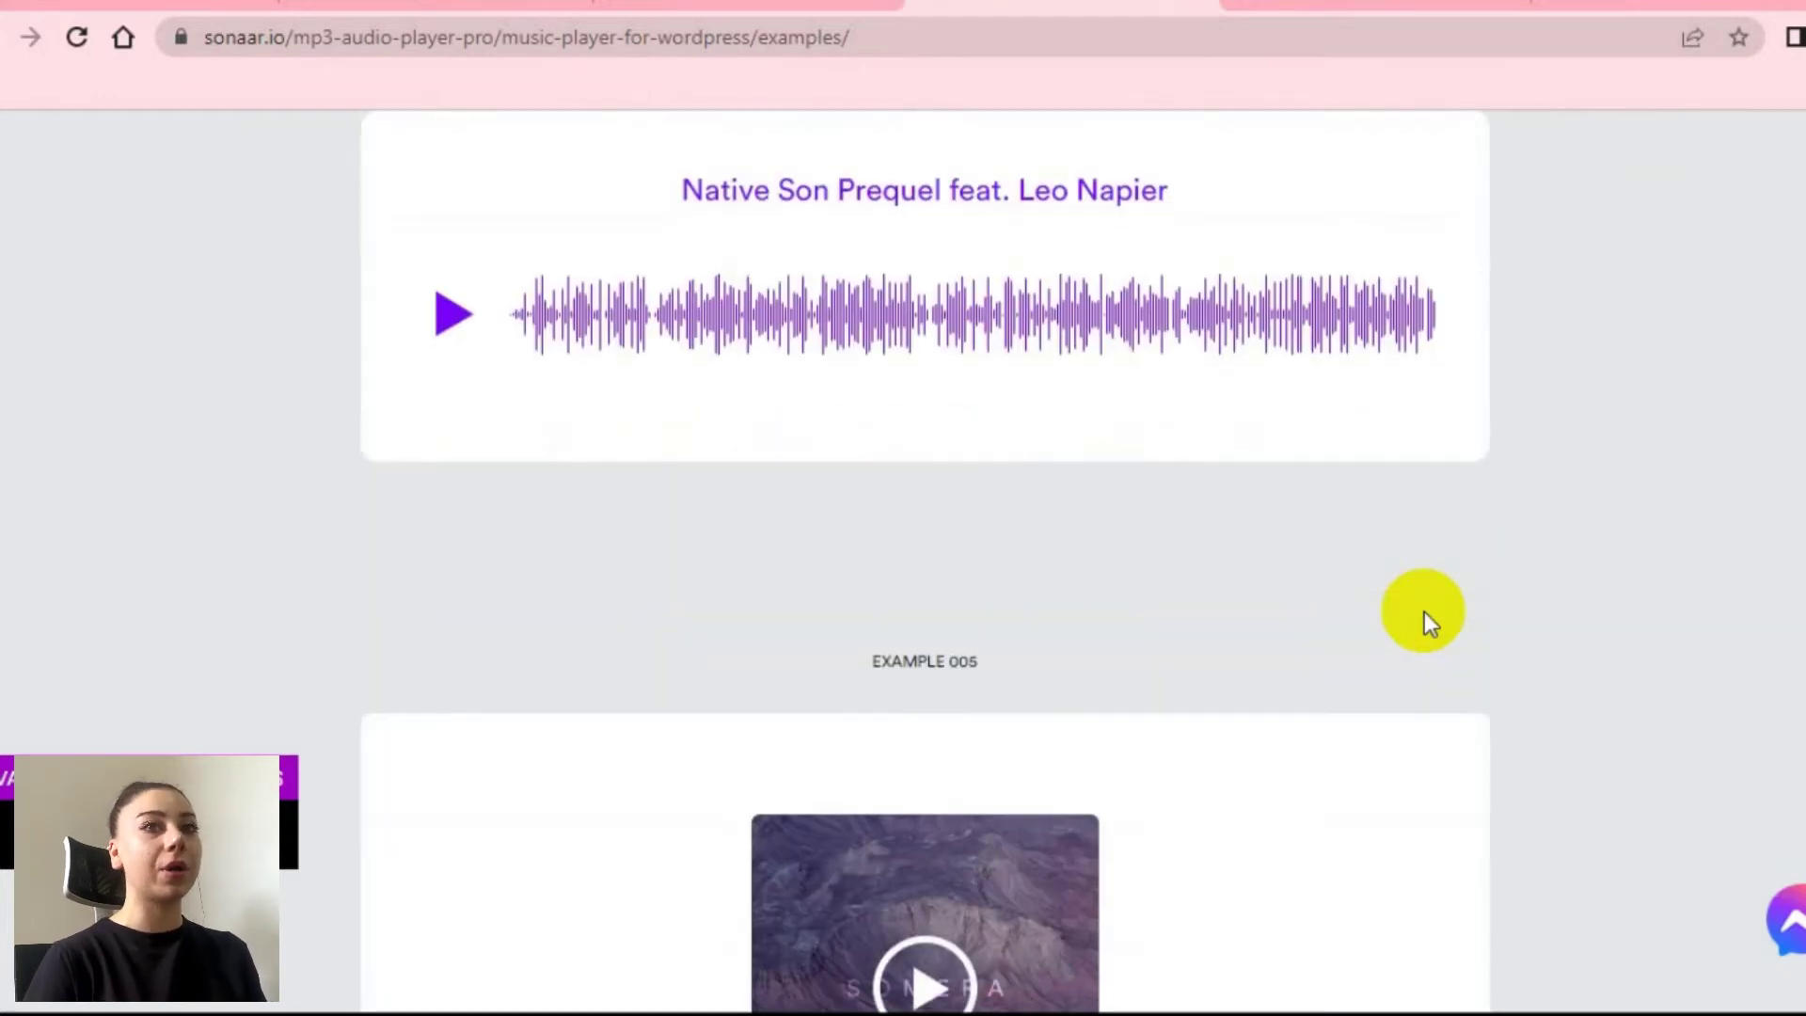
{"action": "scroll", "coordinate": [1424, 611], "scroll_direction": "down", "scroll_amount": 8}
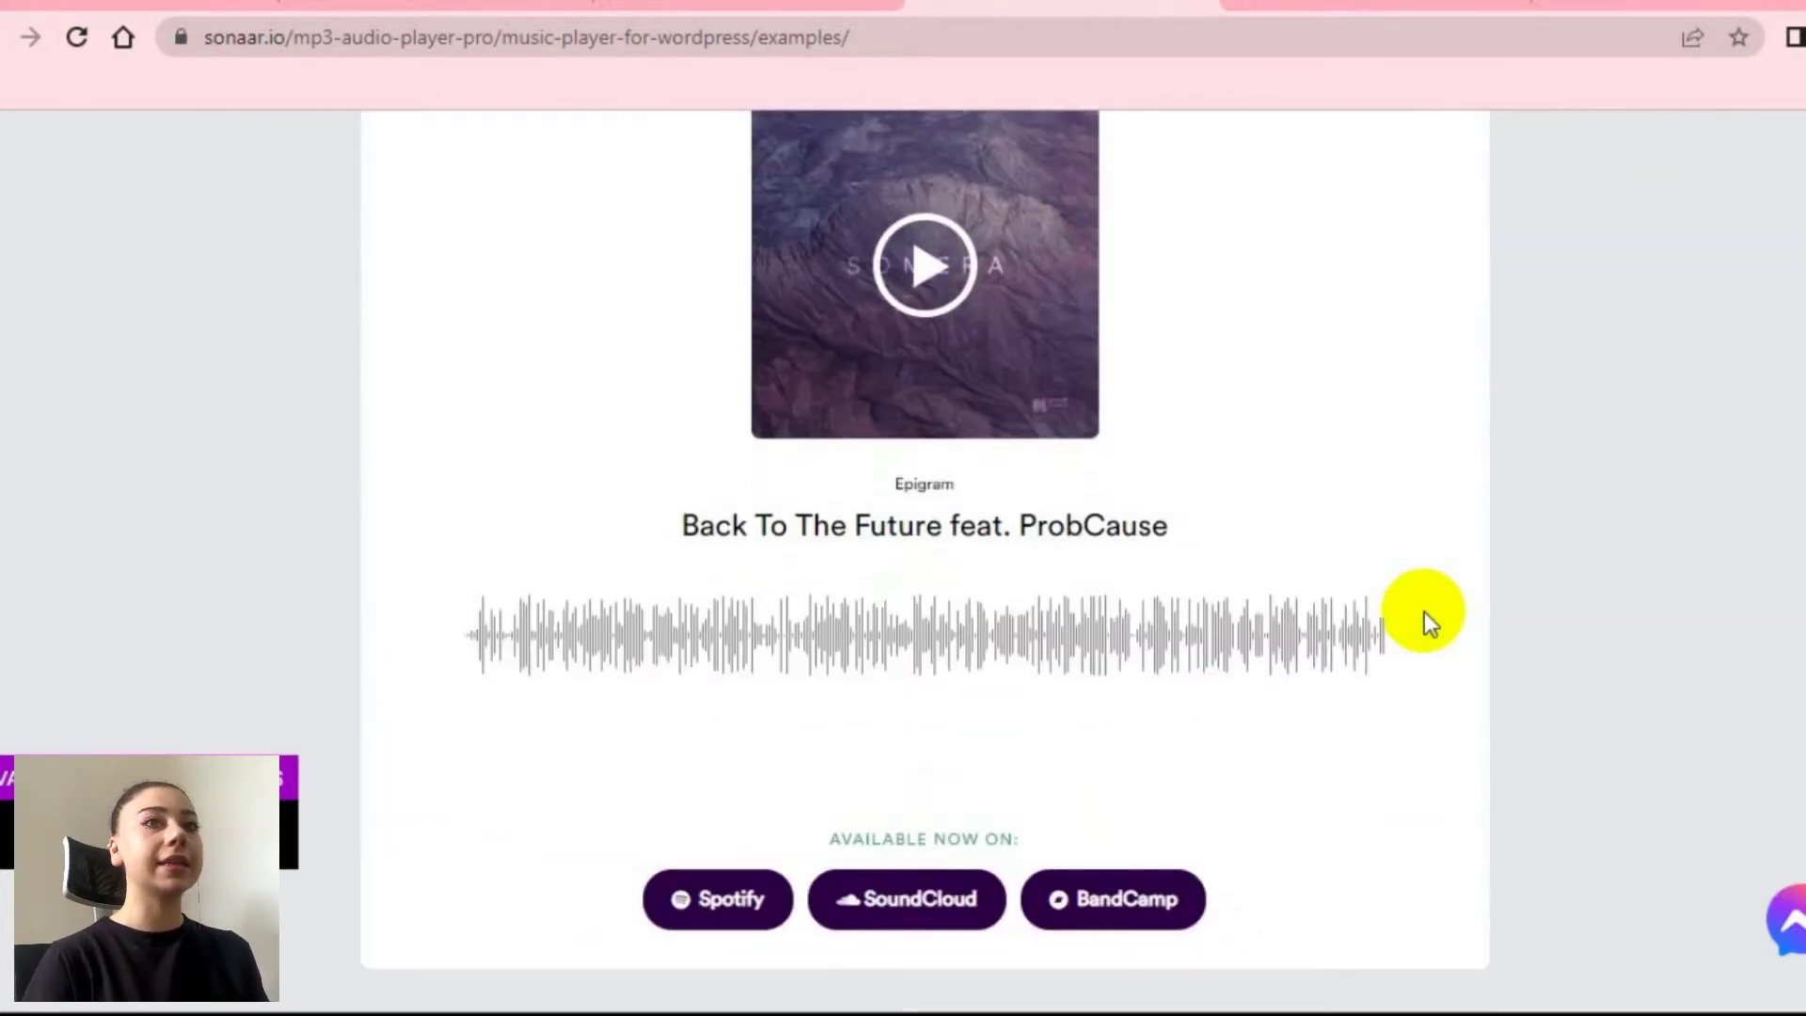
{"action": "scroll", "coordinate": [1424, 611], "scroll_direction": "down", "scroll_amount": 3}
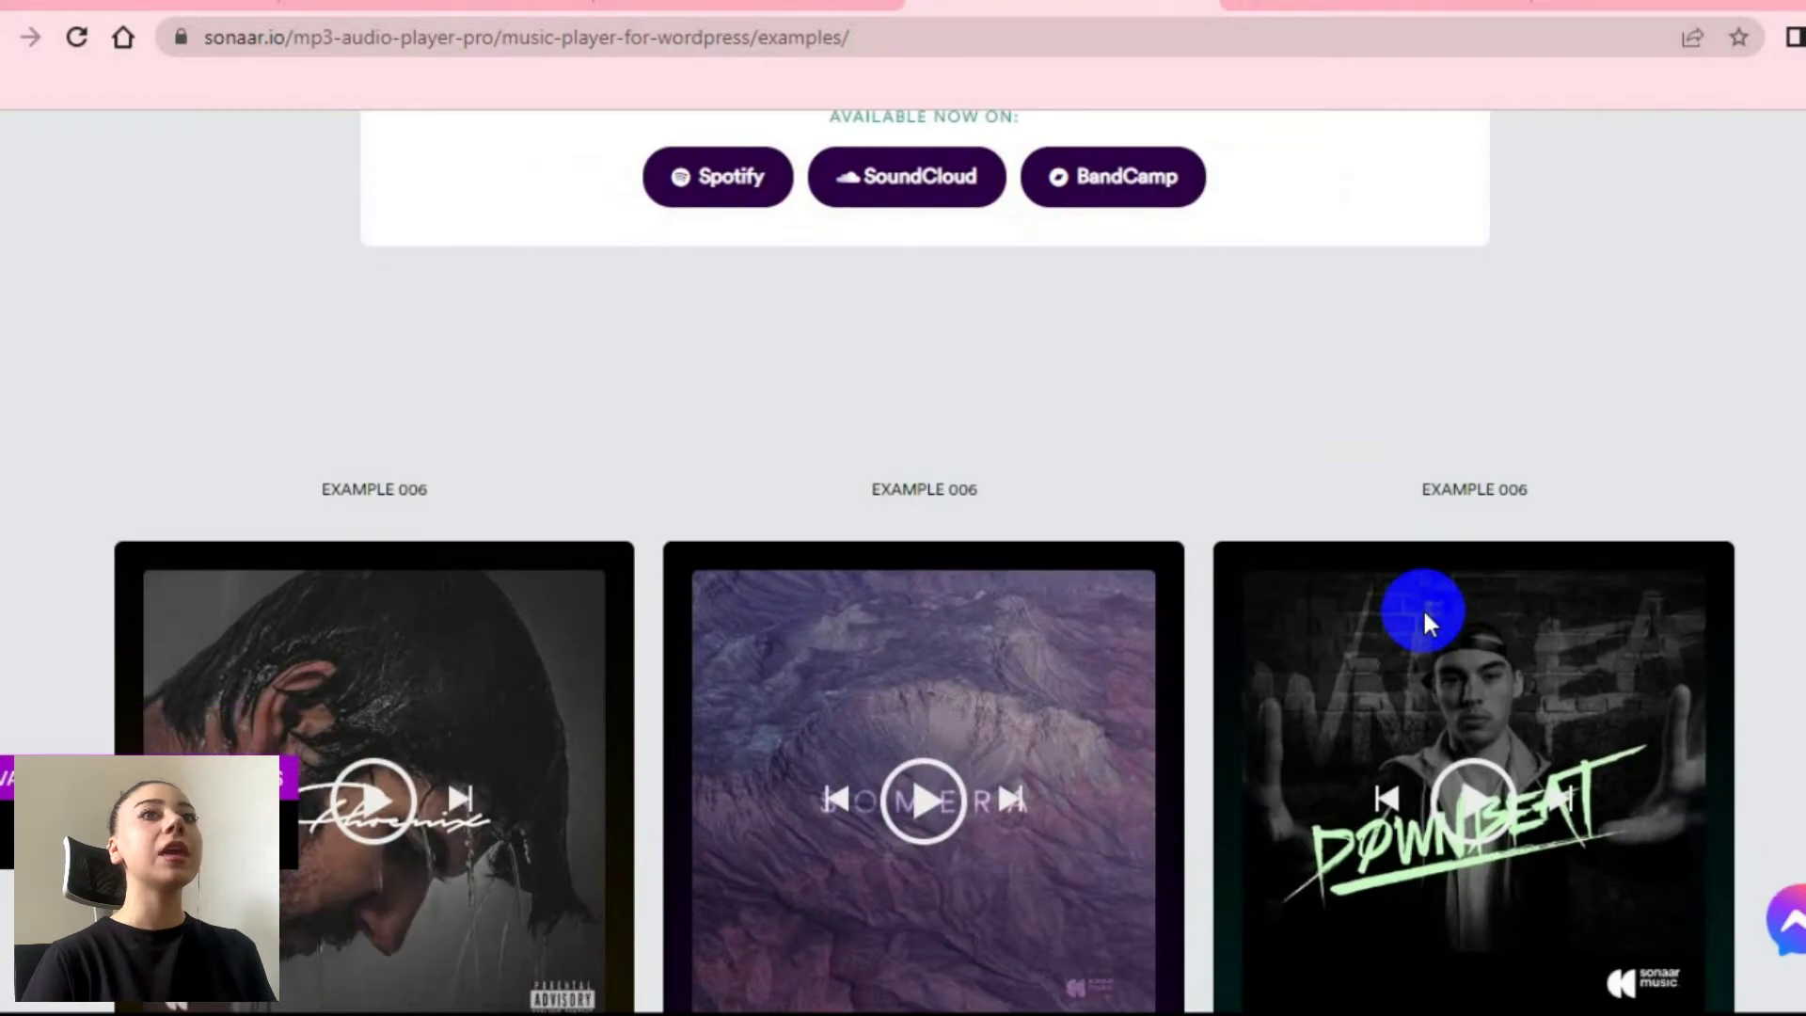
{"action": "scroll", "coordinate": [1425, 612], "scroll_direction": "down", "scroll_amount": 2}
{"action": "scroll", "coordinate": [1422, 607], "scroll_direction": "down", "scroll_amount": 2}
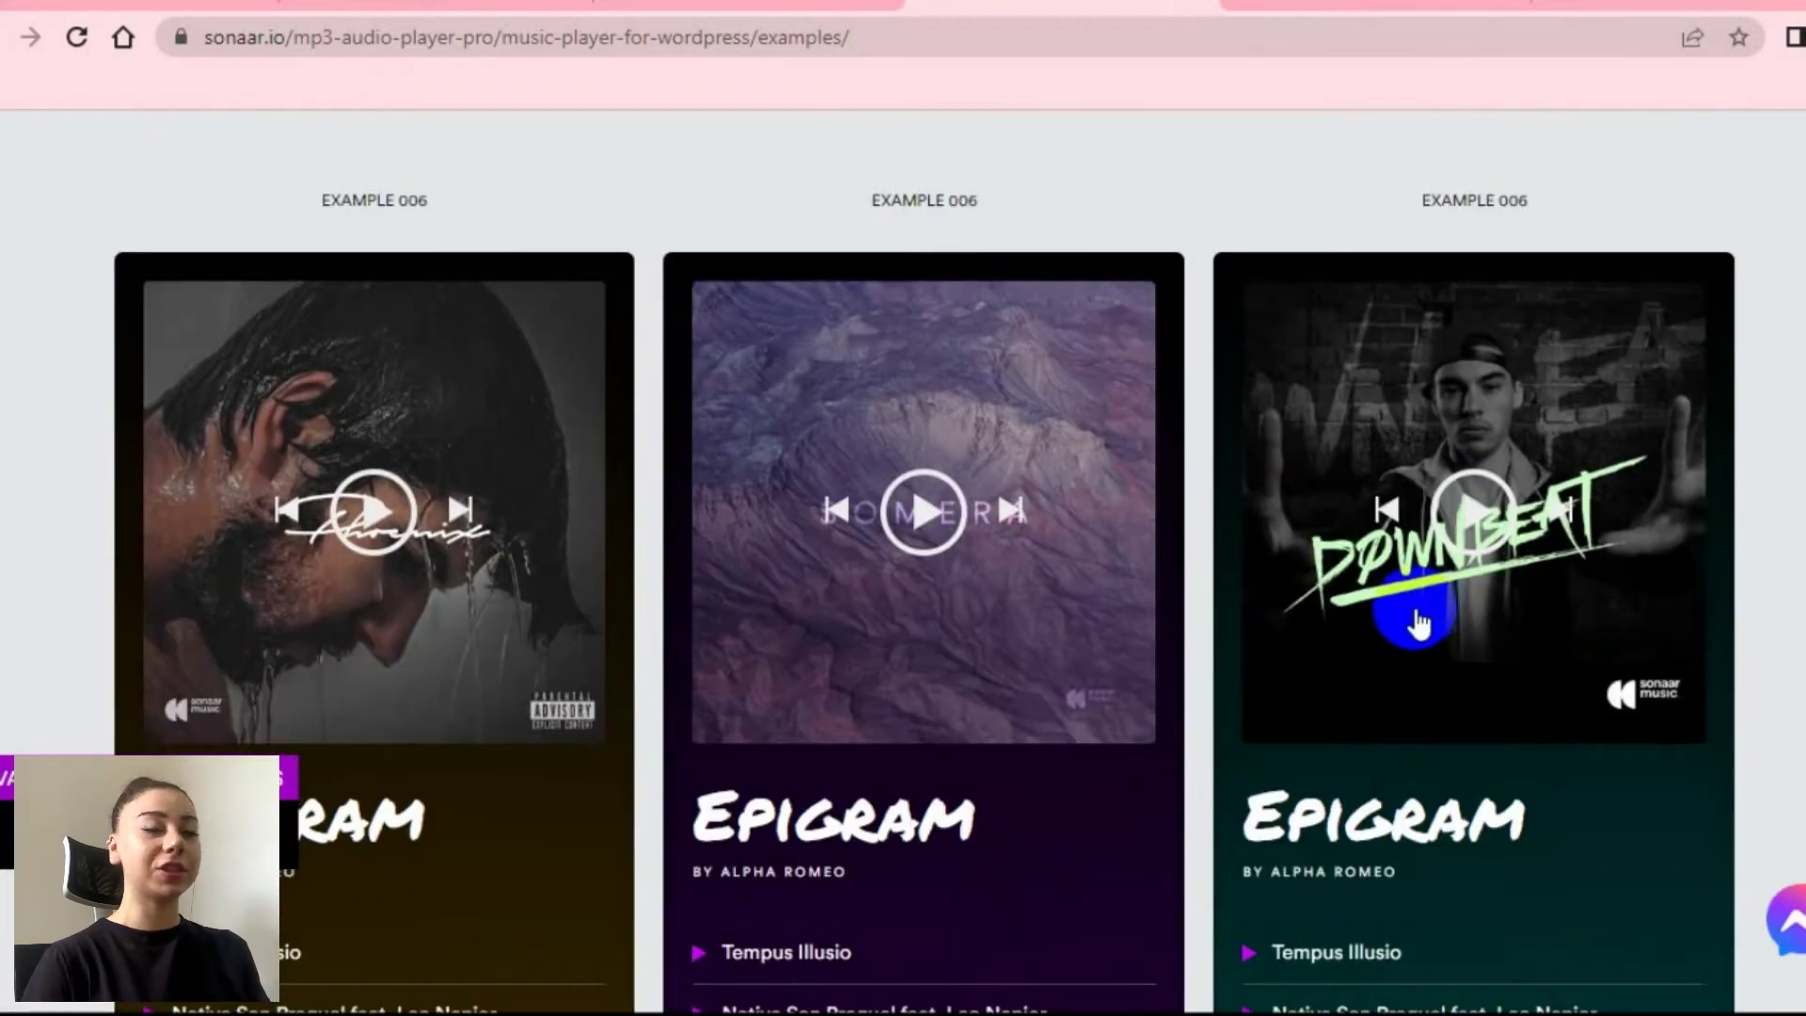
{"action": "scroll", "coordinate": [1392, 611], "scroll_direction": "down", "scroll_amount": 3}
{"action": "scroll", "coordinate": [1374, 607], "scroll_direction": "down", "scroll_amount": 4}
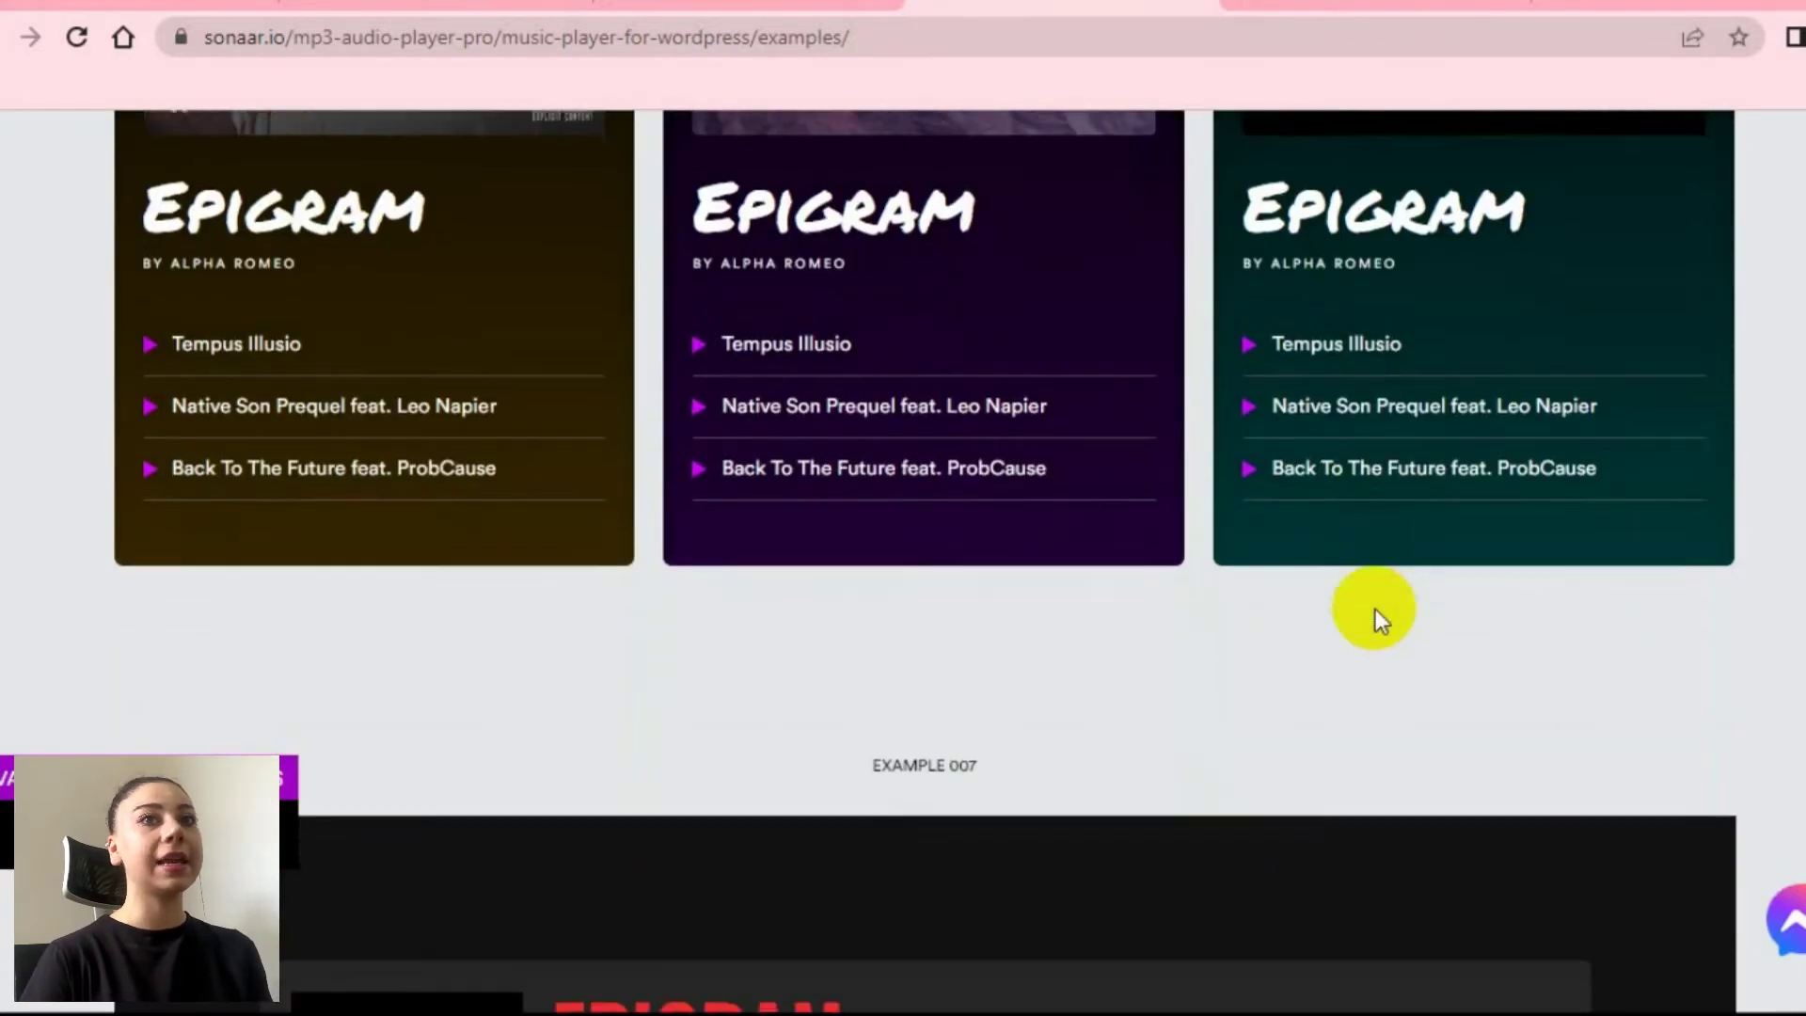
{"action": "scroll", "coordinate": [1373, 608], "scroll_direction": "down", "scroll_amount": 3}
{"action": "scroll", "coordinate": [1683, 555], "scroll_direction": "down", "scroll_amount": 8}
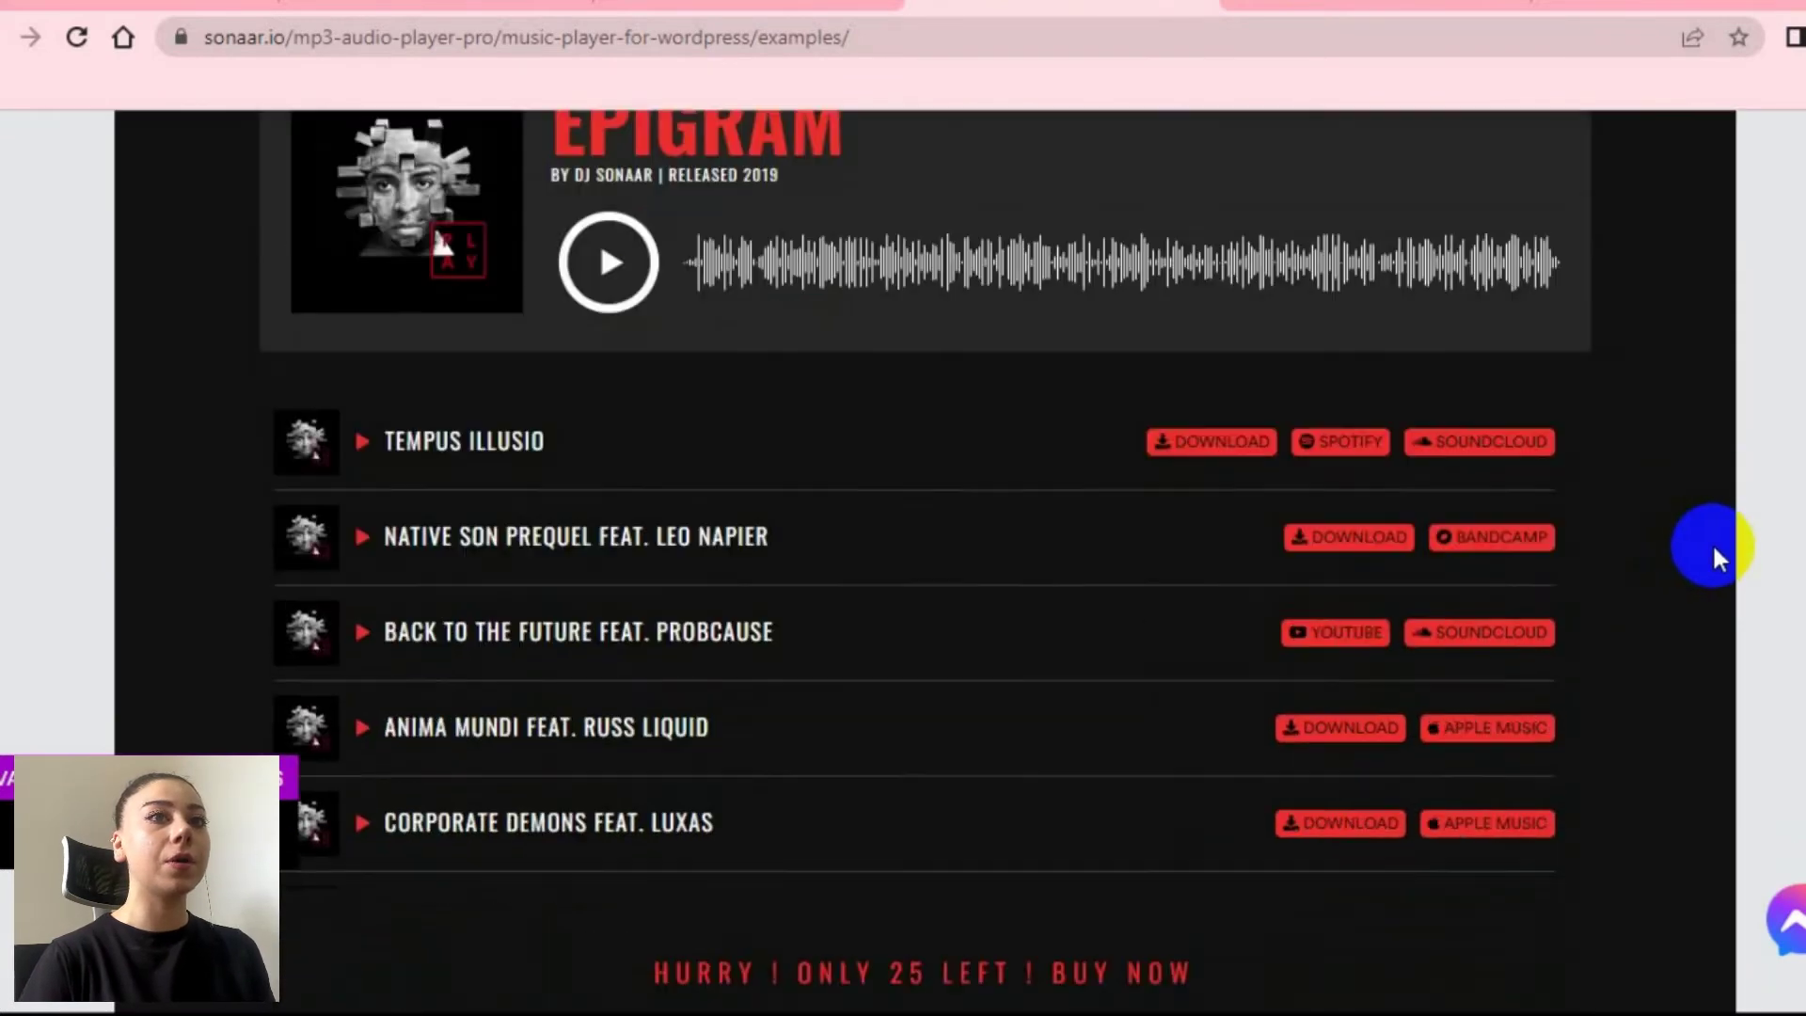
{"action": "scroll", "coordinate": [1714, 551], "scroll_direction": "down", "scroll_amount": 6}
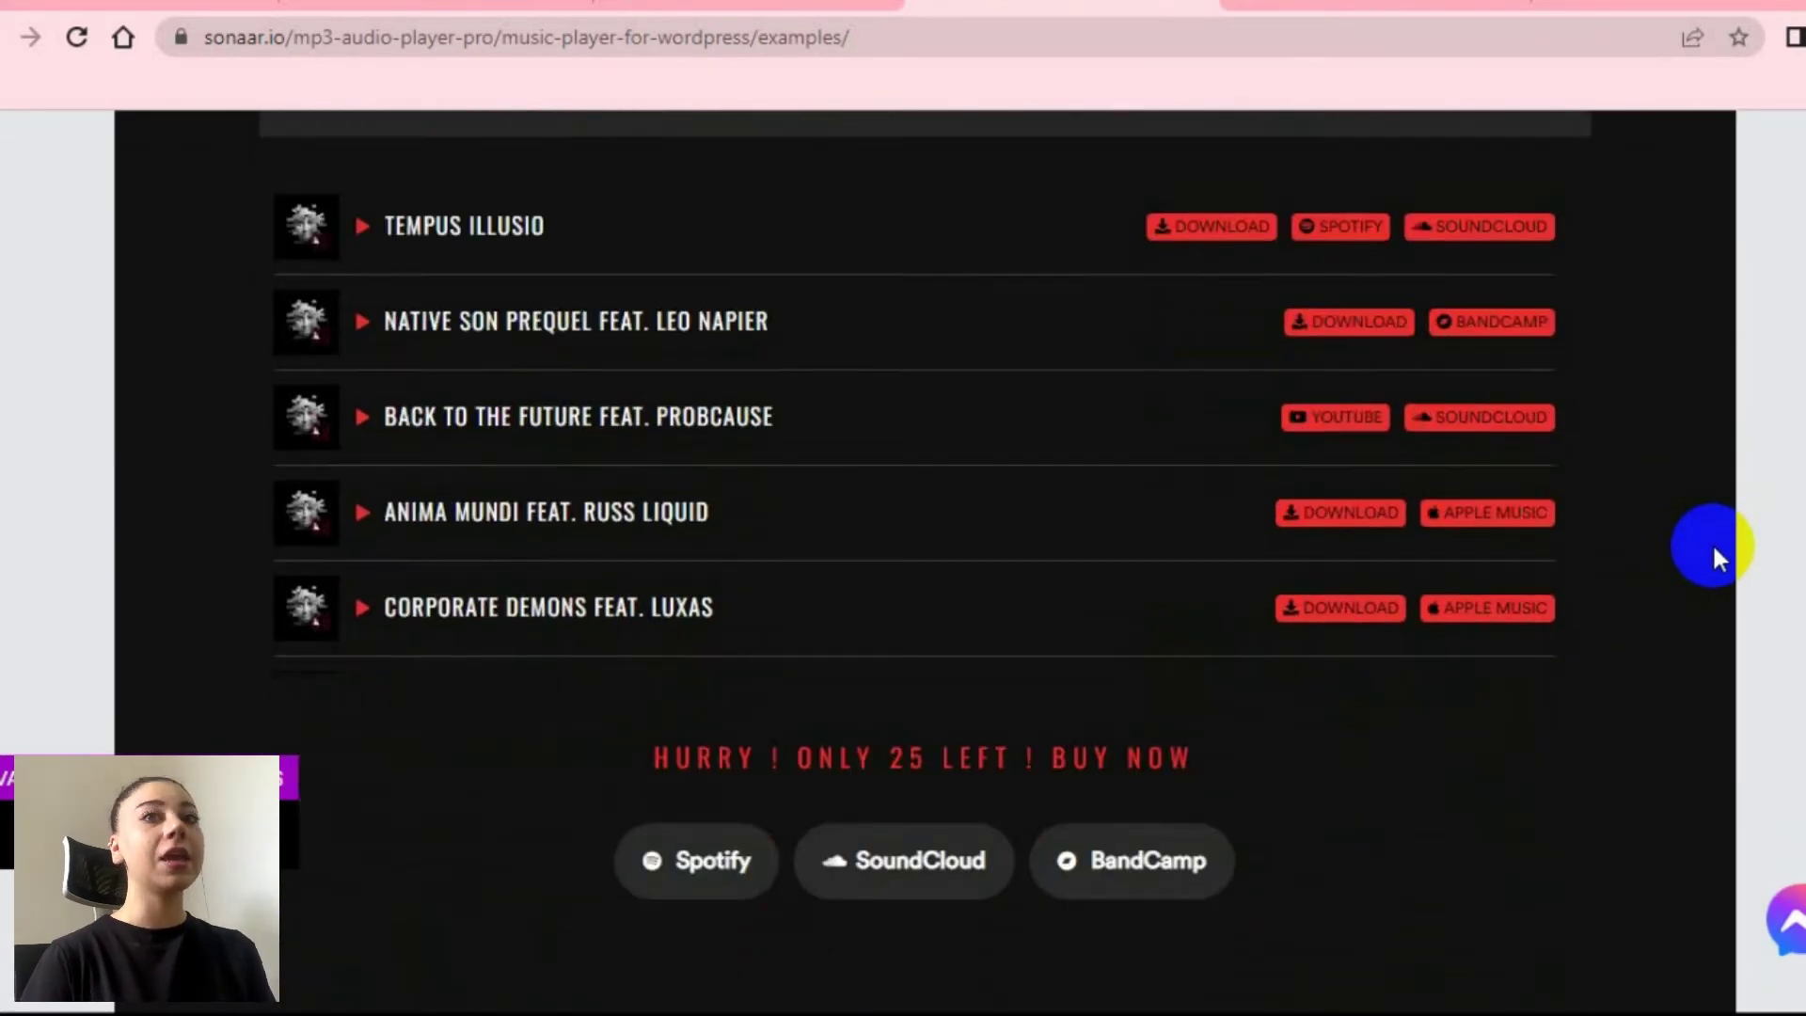
{"action": "scroll", "coordinate": [1715, 551], "scroll_direction": "down", "scroll_amount": 9}
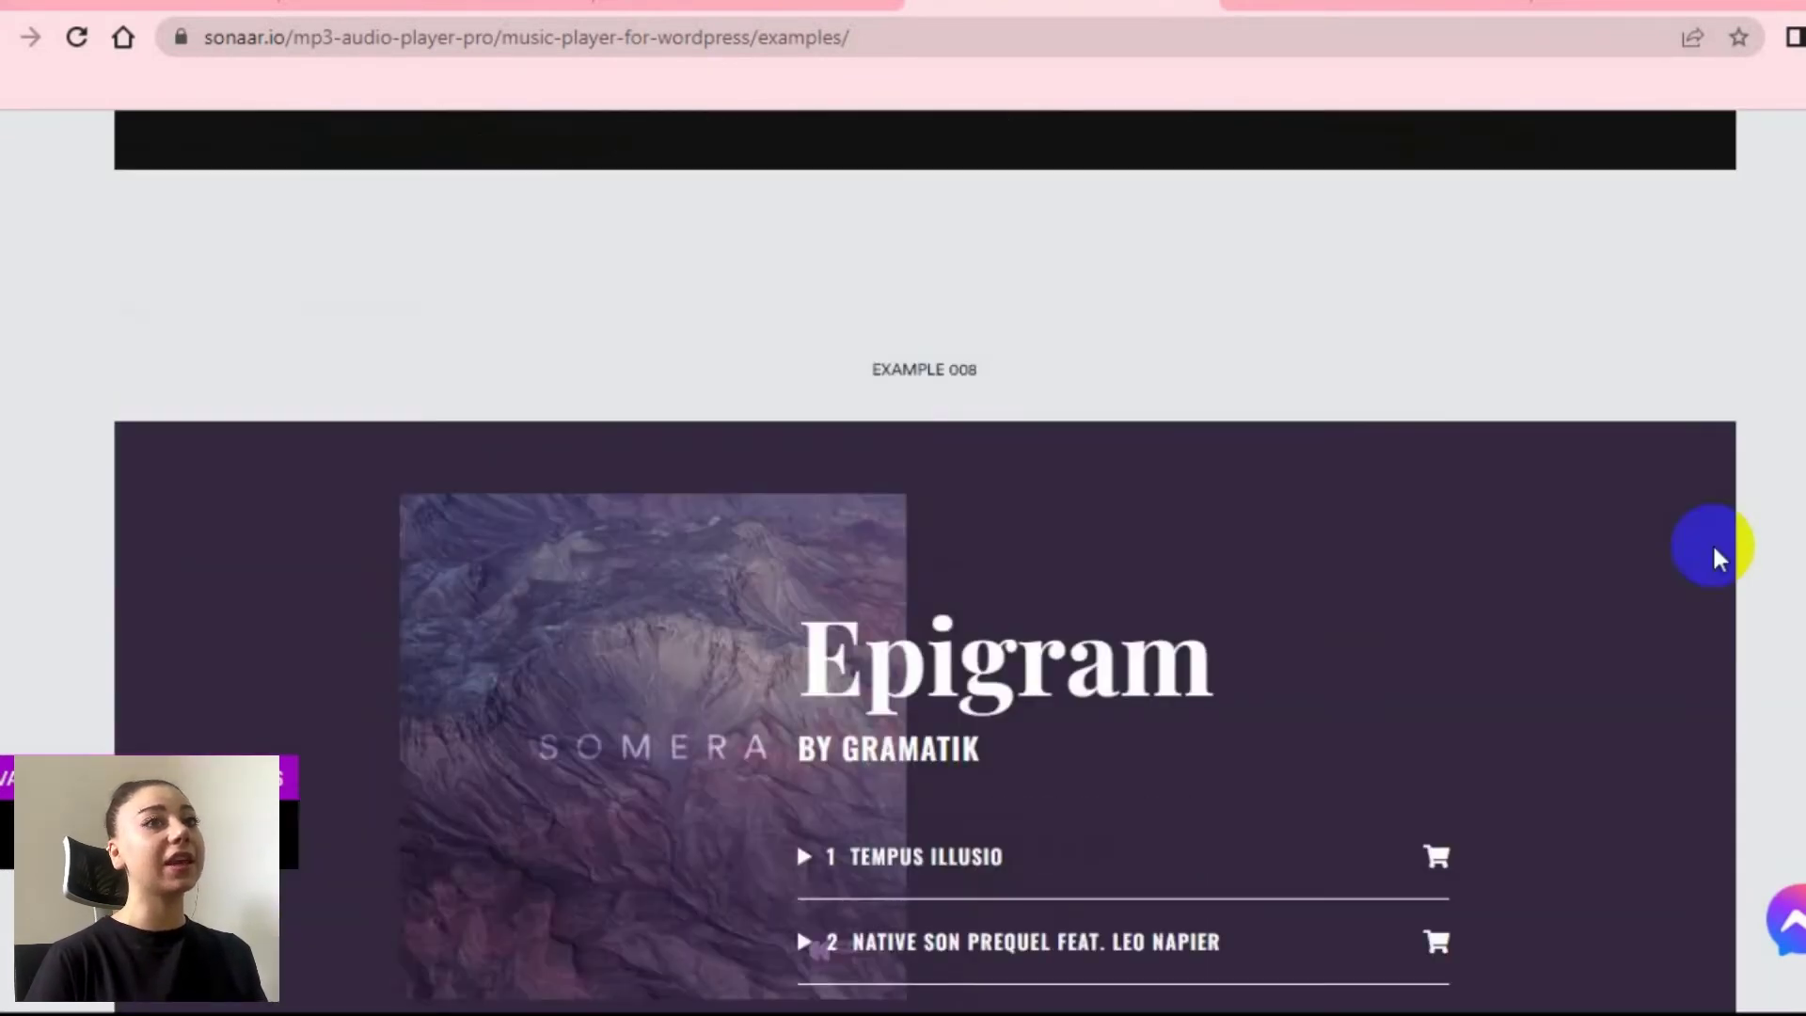
{"action": "scroll", "coordinate": [1712, 555], "scroll_direction": "down", "scroll_amount": 9}
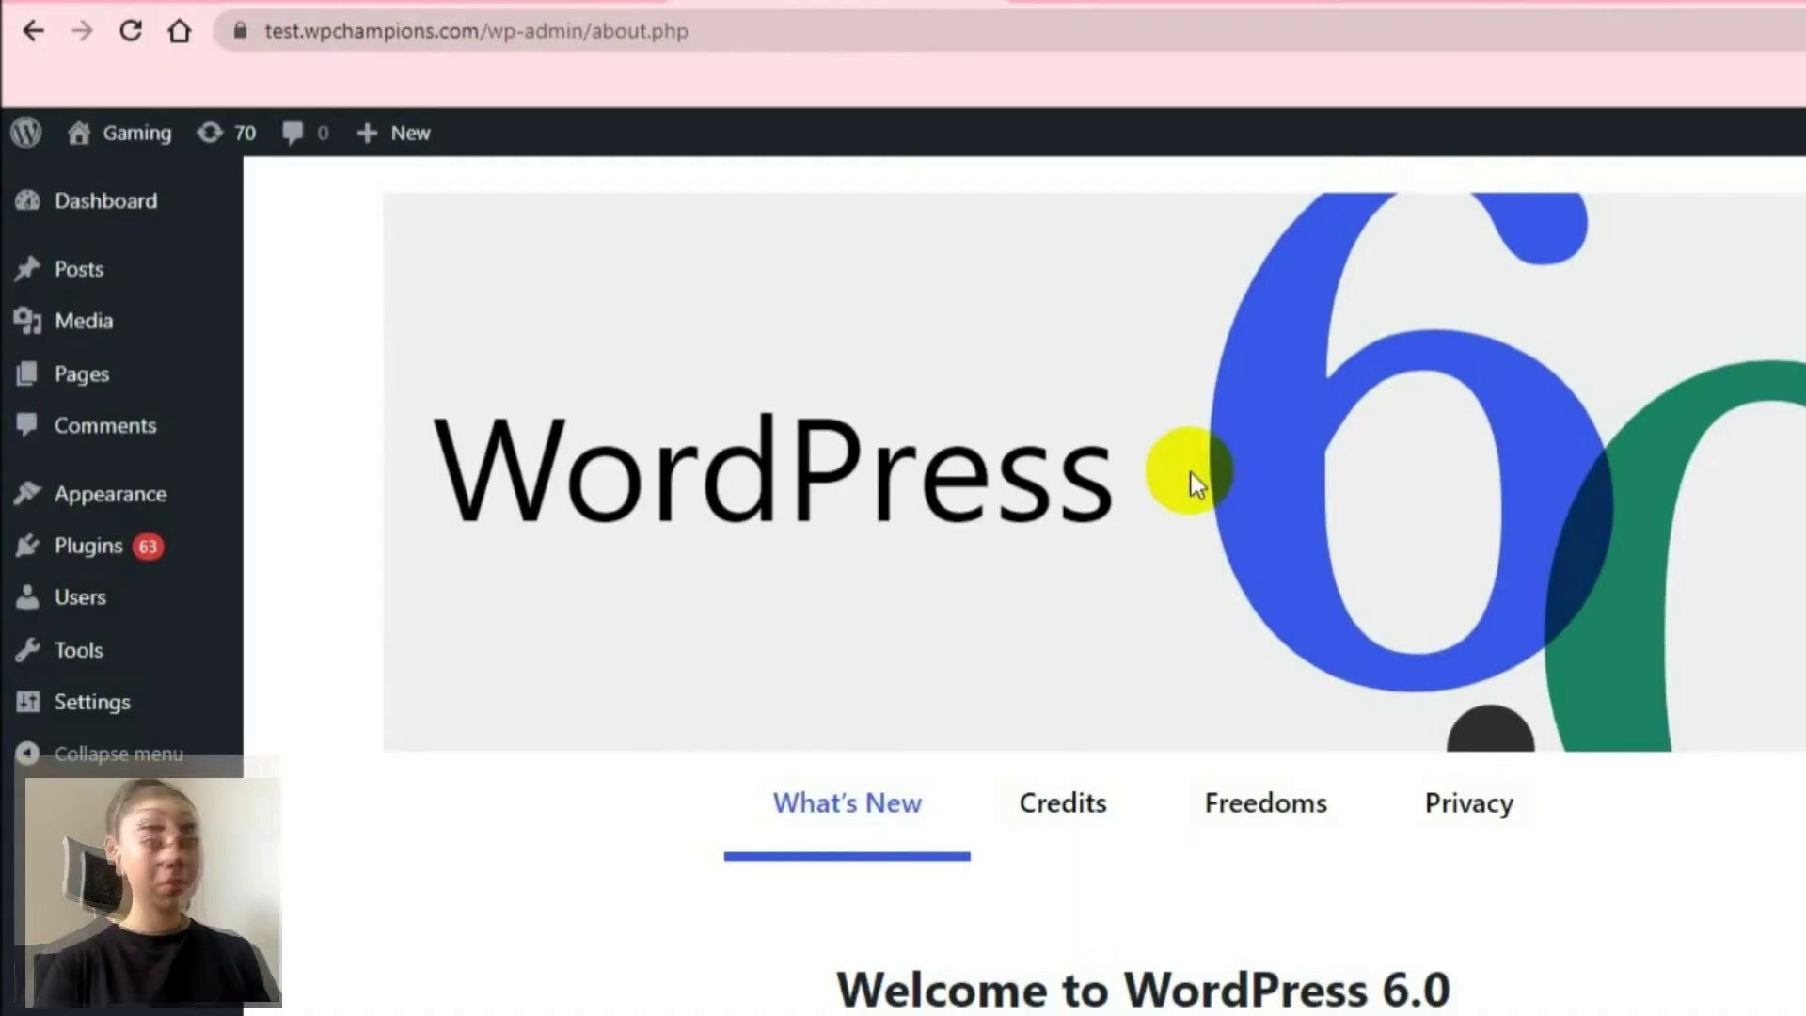
Search the WordPress plugin directory for 'MP3 Audio Player'
{"action": "mouse_move", "coordinate": [209, 544]}
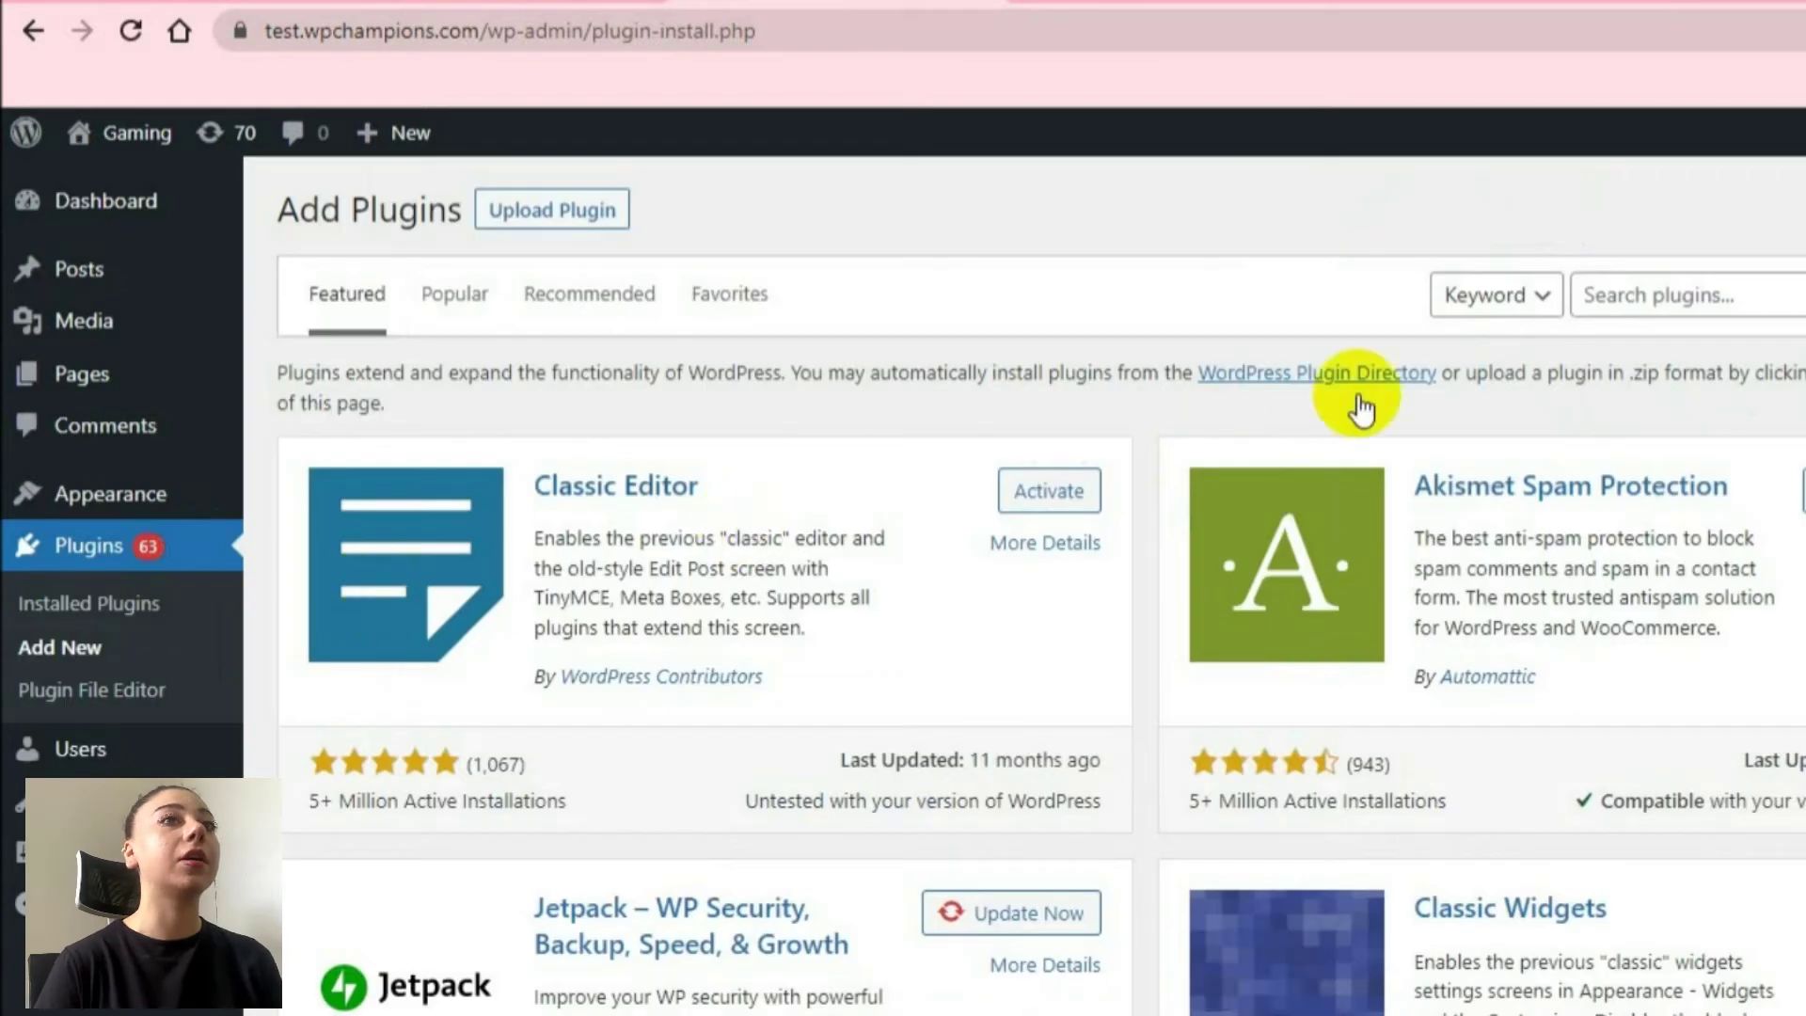
{"action": "left_click", "coordinate": [1670, 299]}
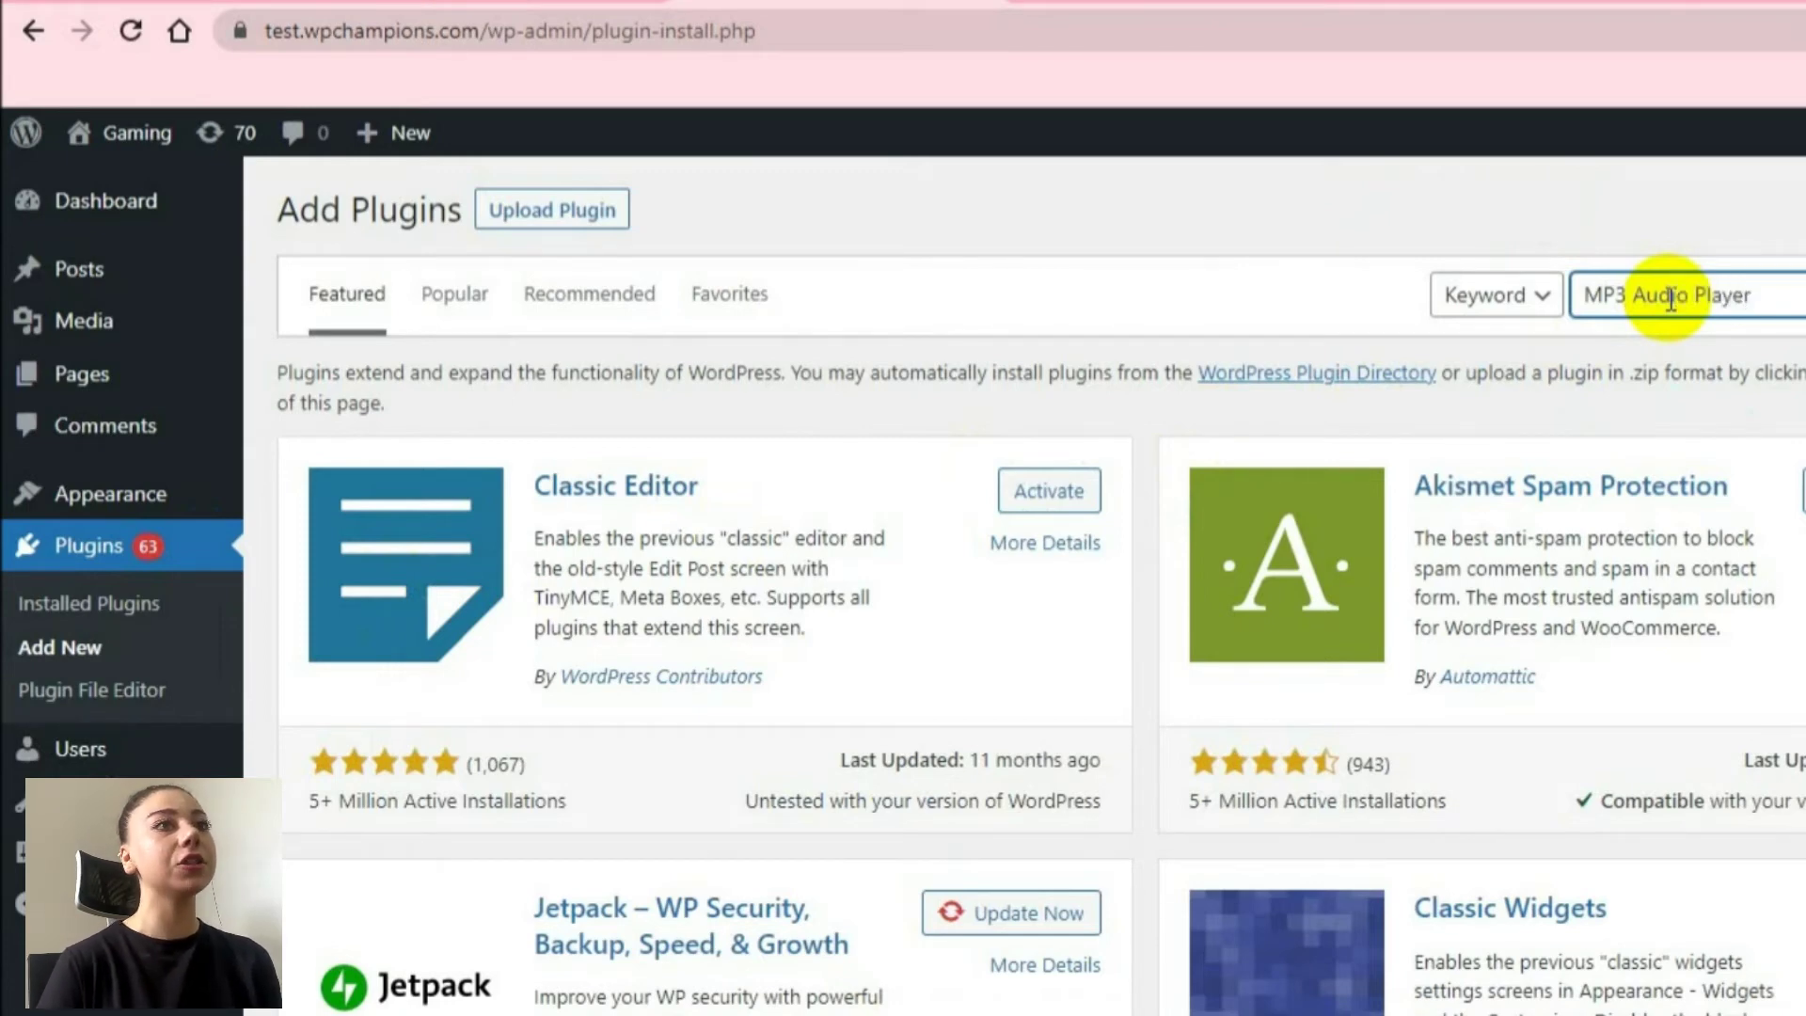
{"action": "type", "text": "MP3 Audio Player"}
{"action": "key", "text": "Return"}
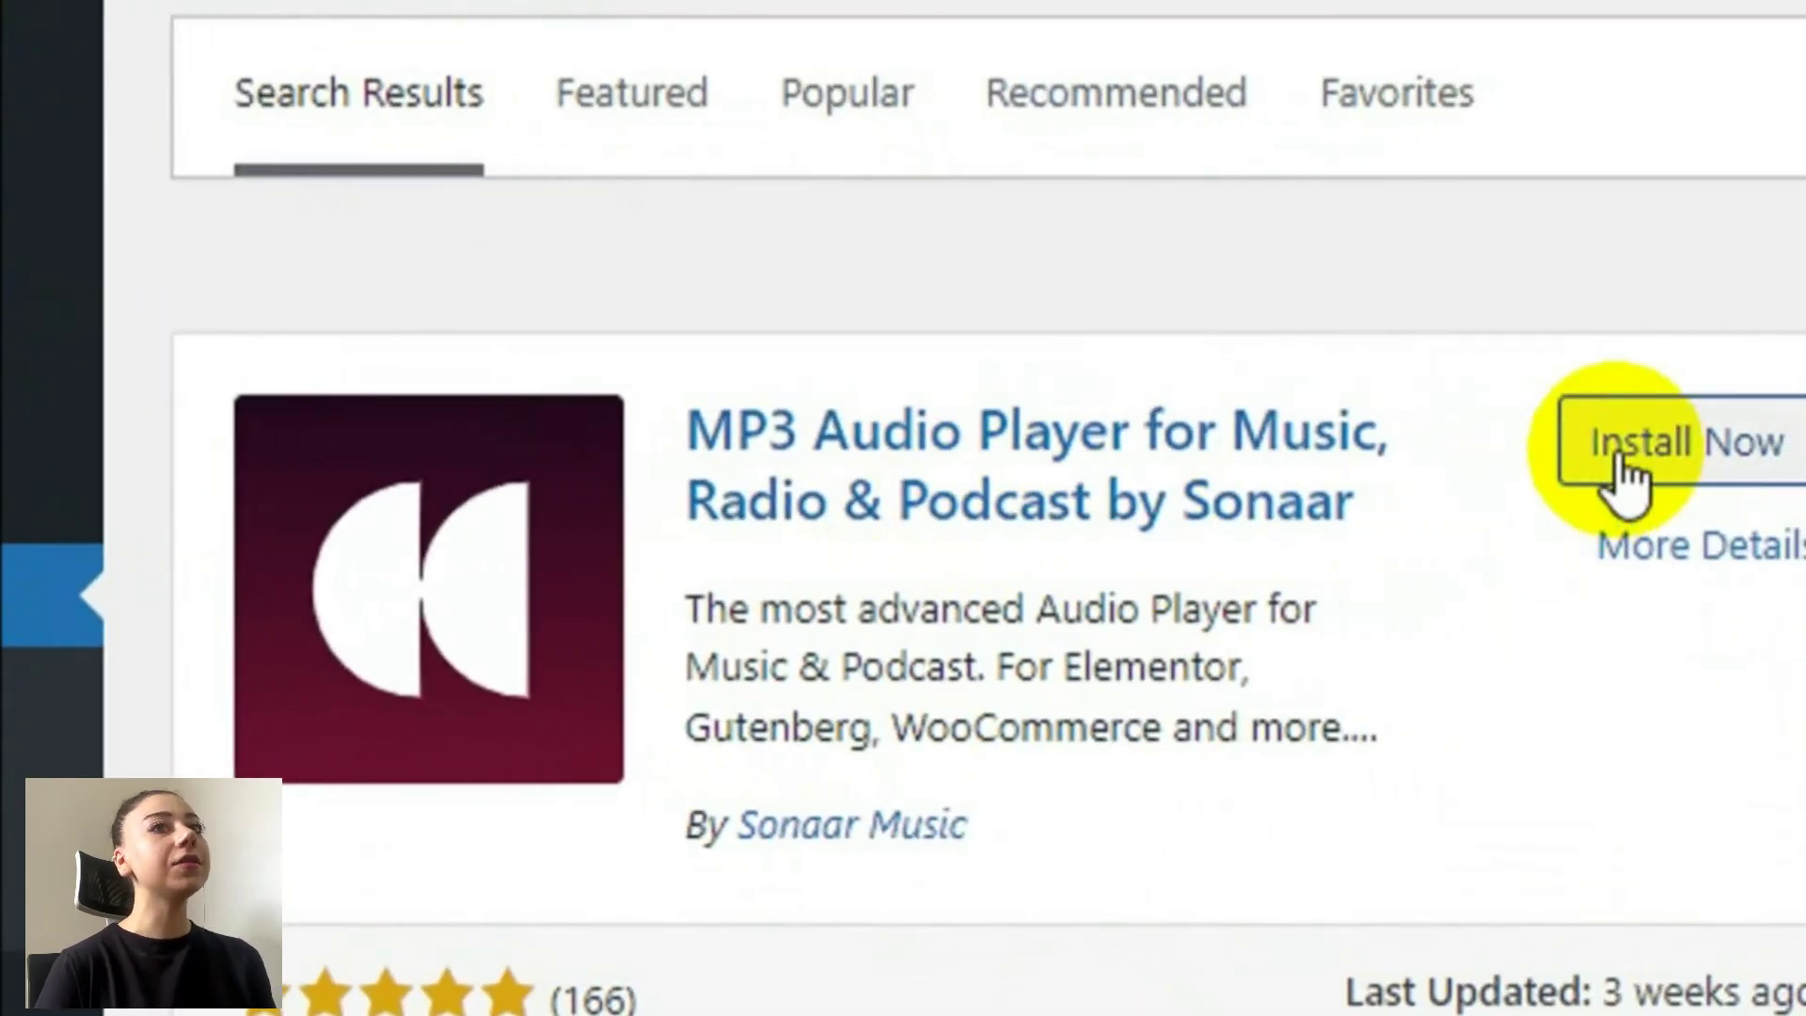
Install and activate Sonaar's 'MP3 Audio Player for Music, Radio & Podcast'
{"action": "left_click", "coordinate": [1567, 450]}
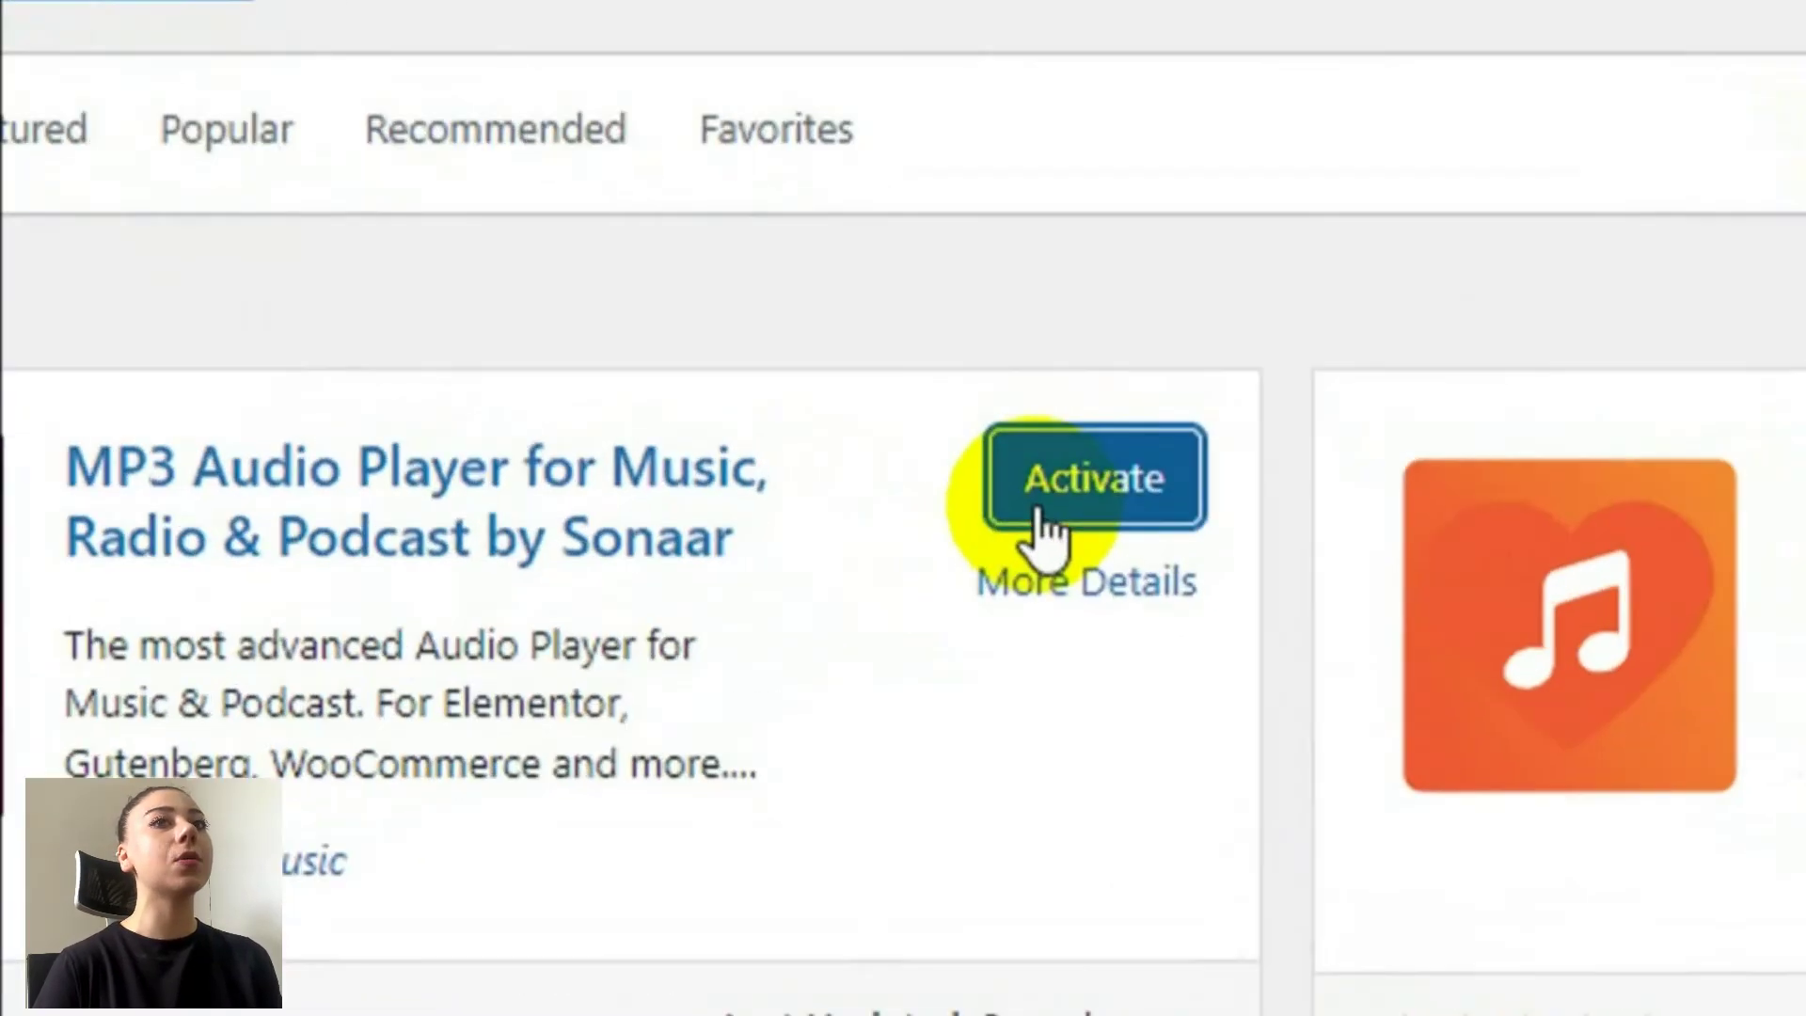
{"action": "left_click", "coordinate": [1011, 516]}
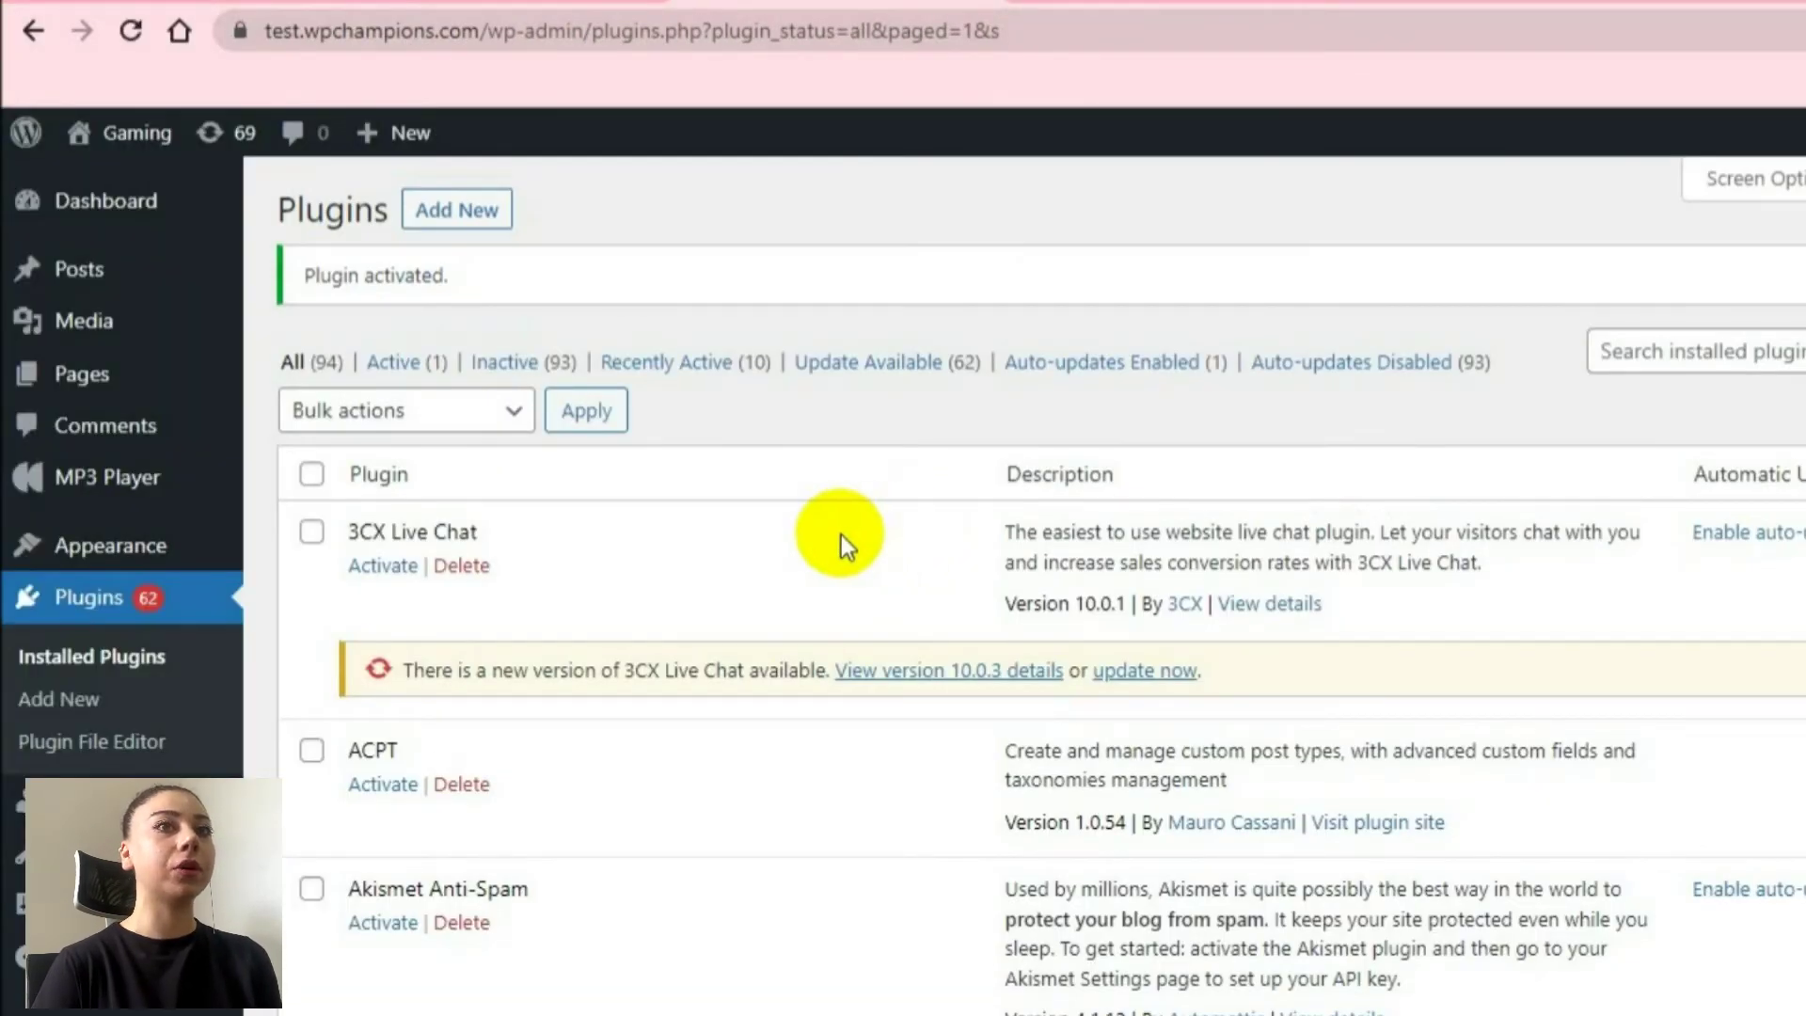
{"action": "mouse_move", "coordinate": [188, 478]}
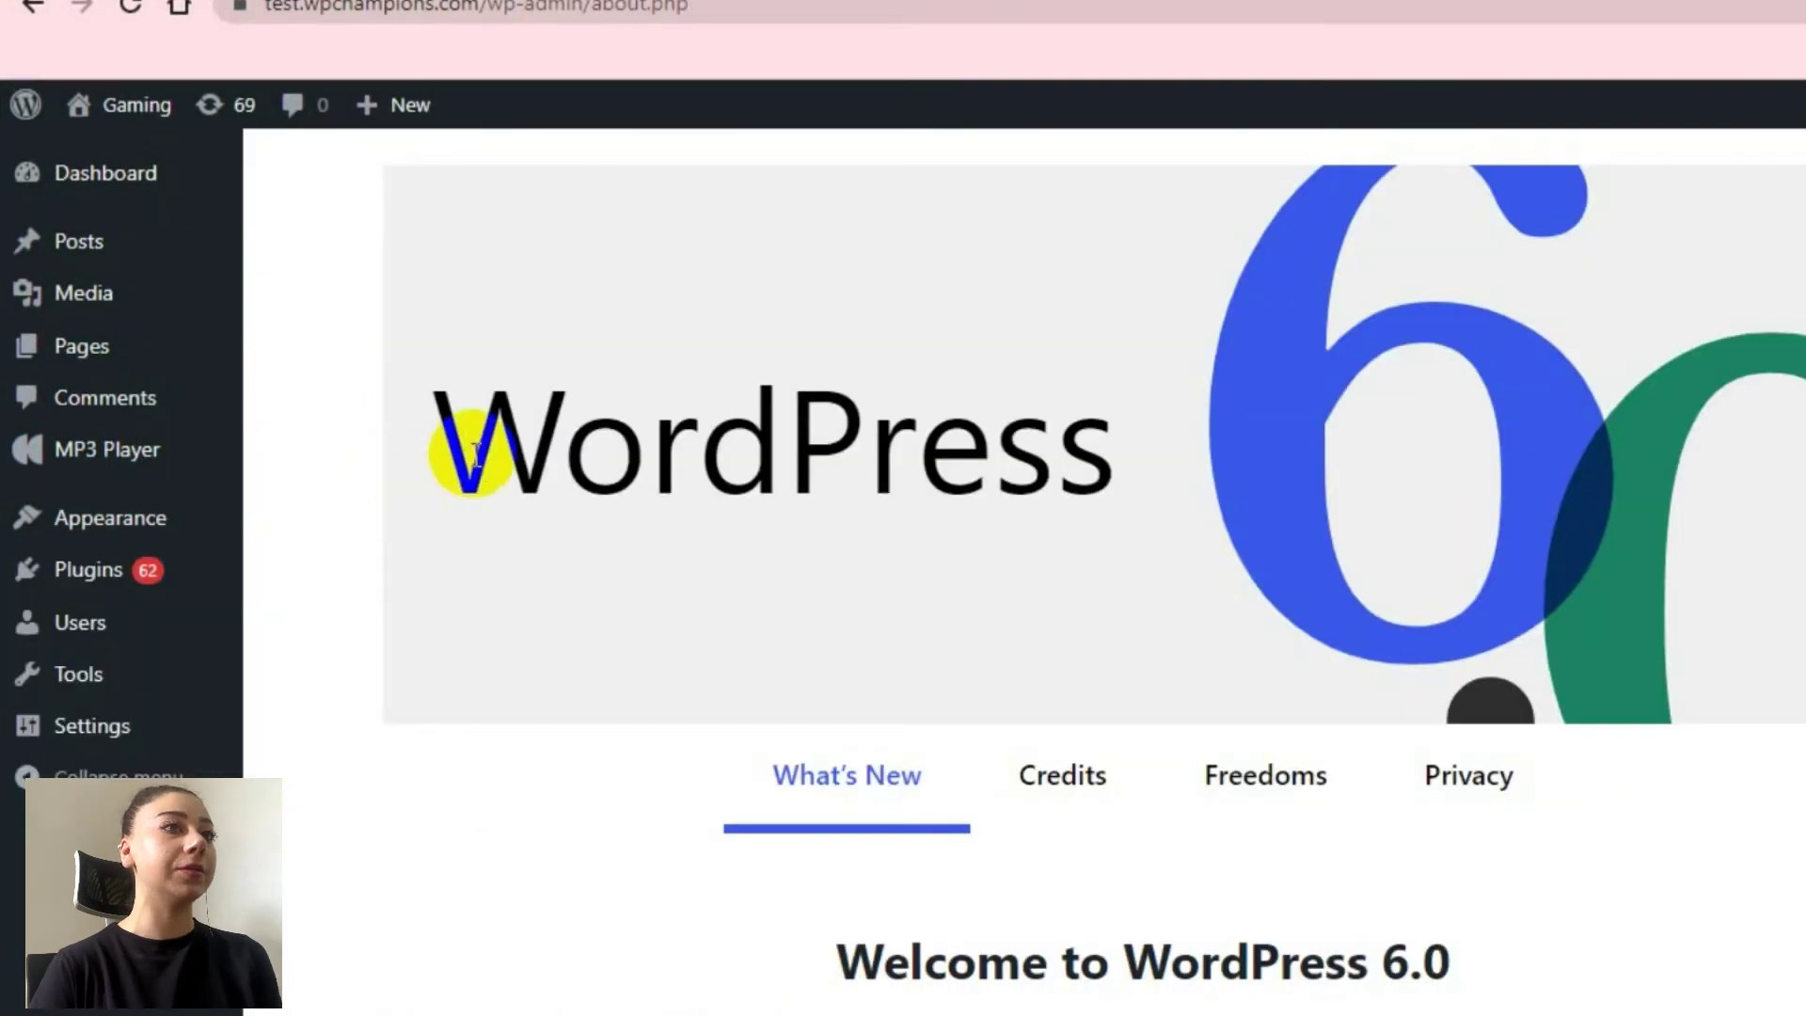
Start a new playlist and leave Track 1's source on local MP3 without choosing a file
{"action": "mouse_move", "coordinate": [240, 481]}
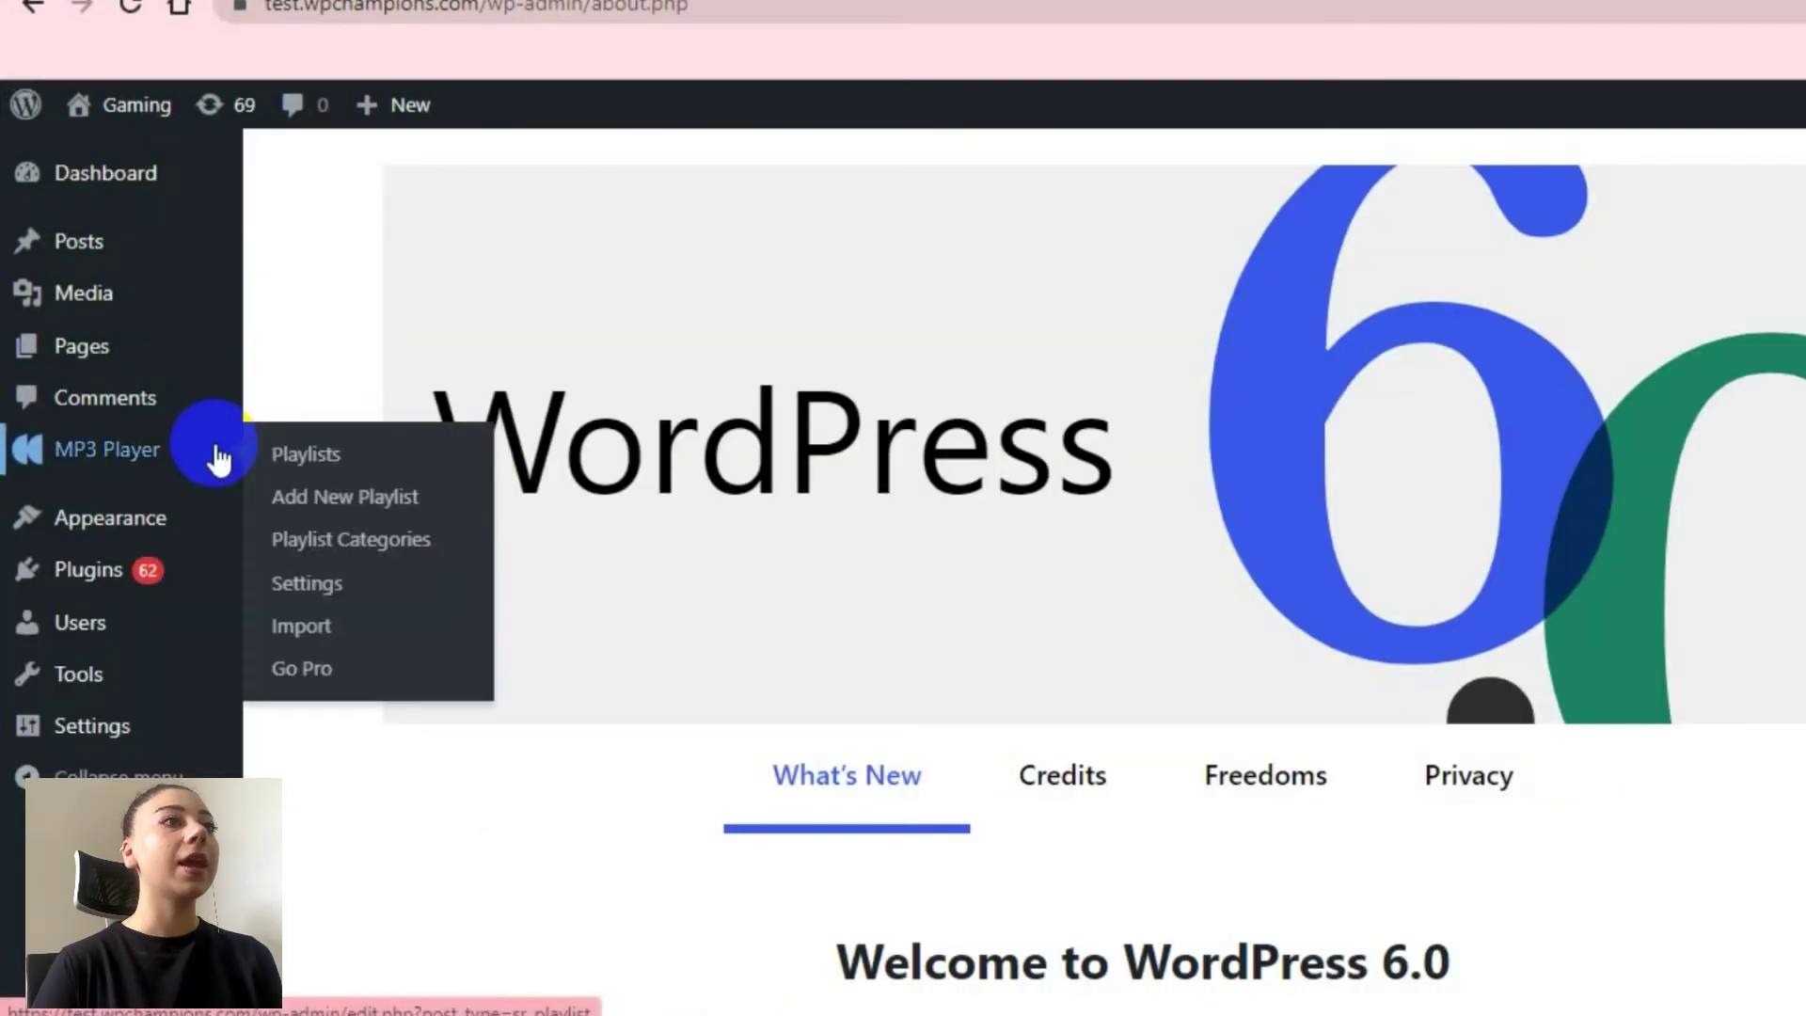
{"action": "left_click", "coordinate": [418, 504]}
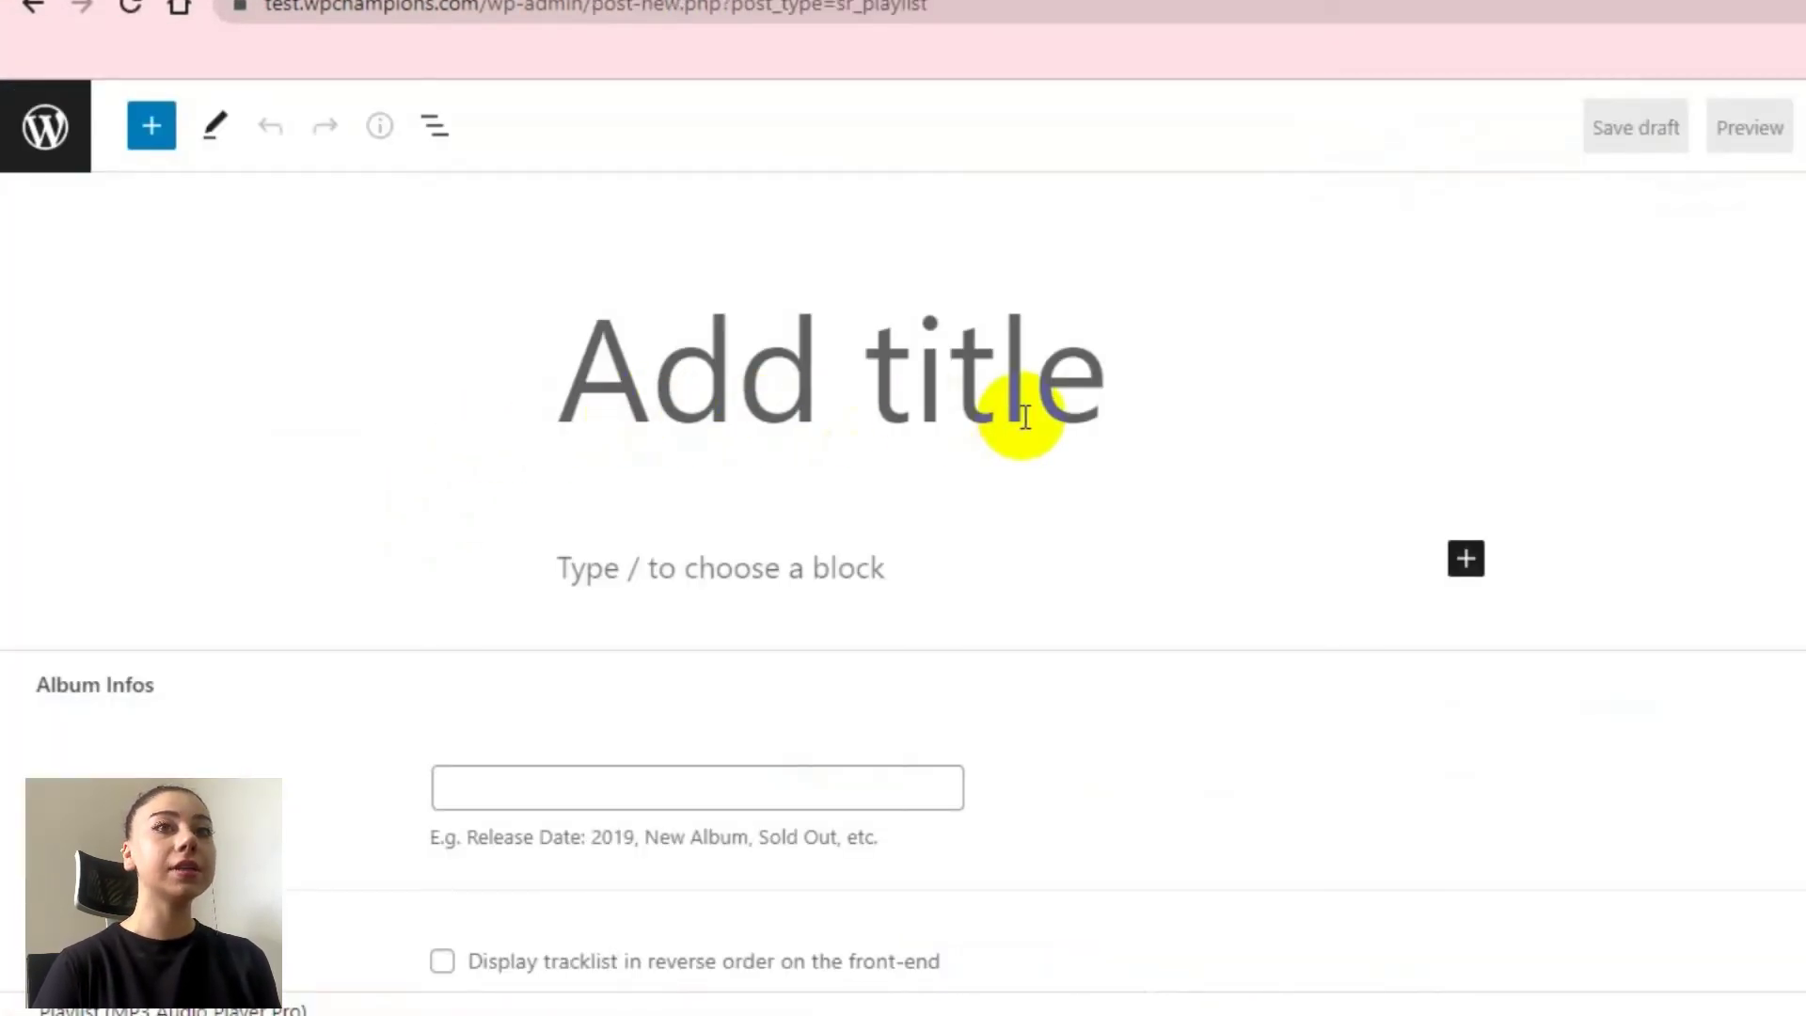
{"action": "scroll", "coordinate": [951, 483], "scroll_direction": "down", "scroll_amount": 3}
{"action": "scroll", "coordinate": [961, 471], "scroll_direction": "down", "scroll_amount": 5}
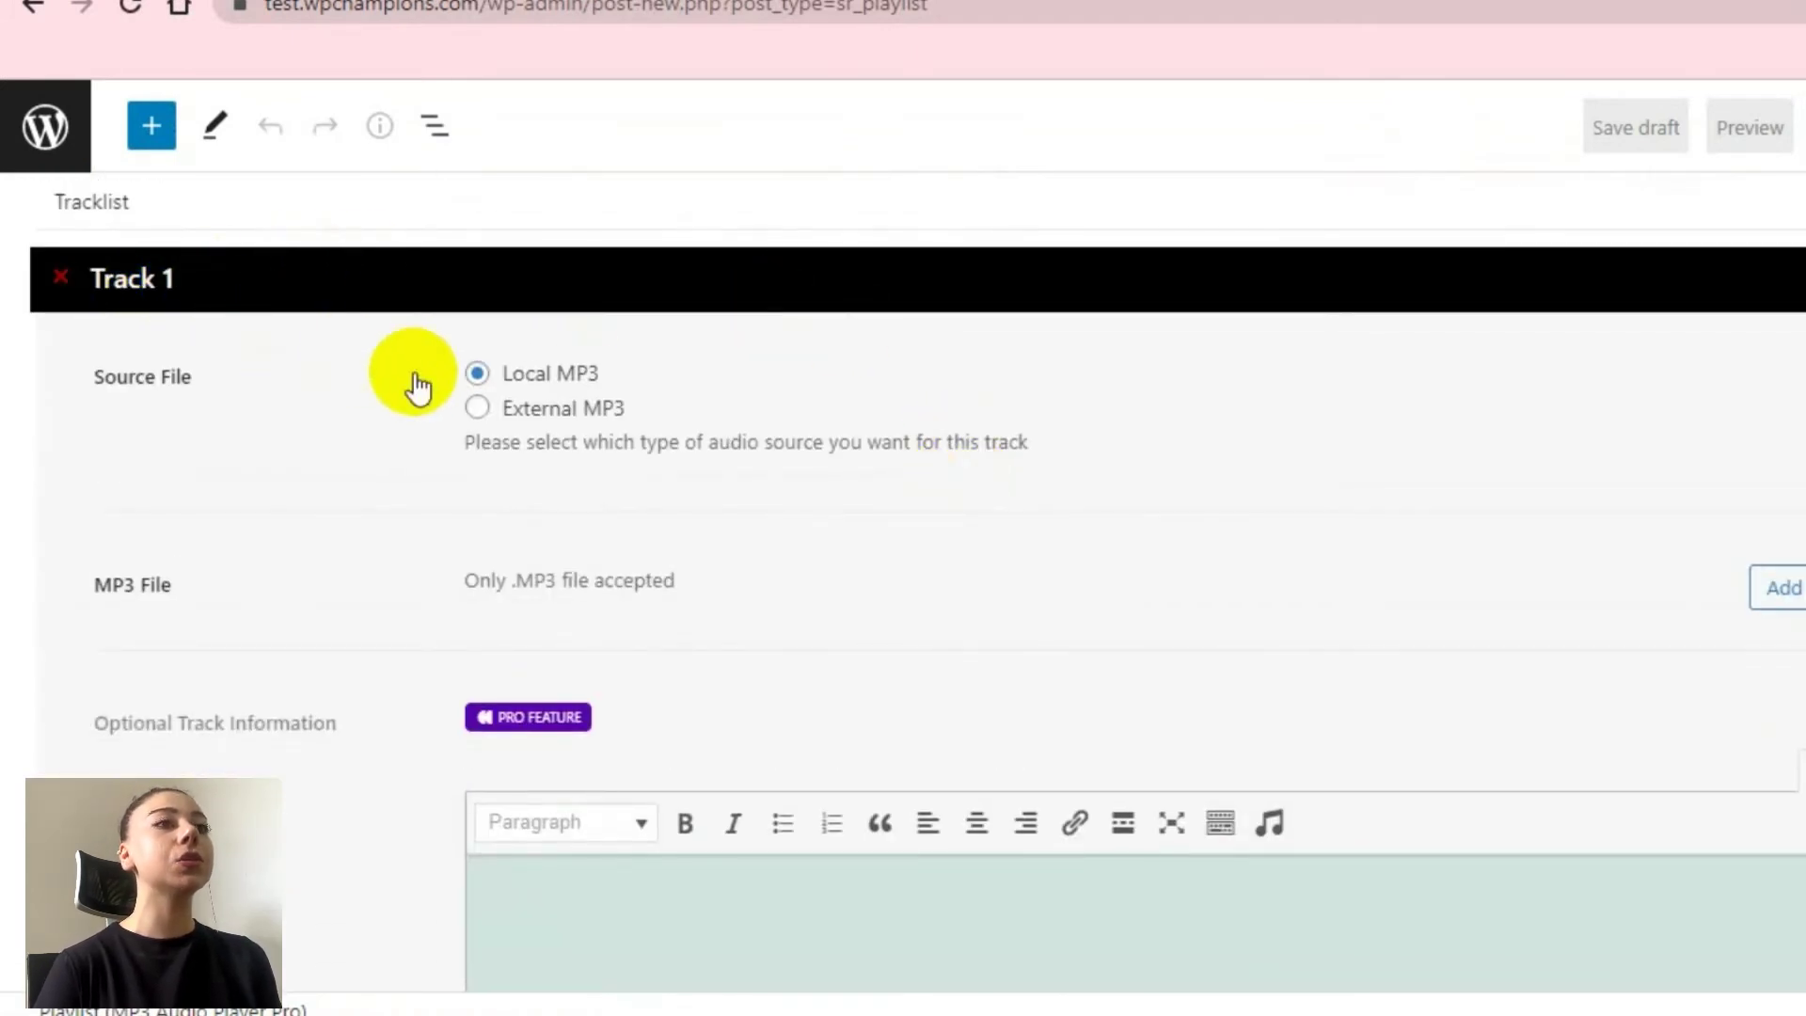
{"action": "left_click", "coordinate": [477, 407]}
{"action": "left_click", "coordinate": [476, 373]}
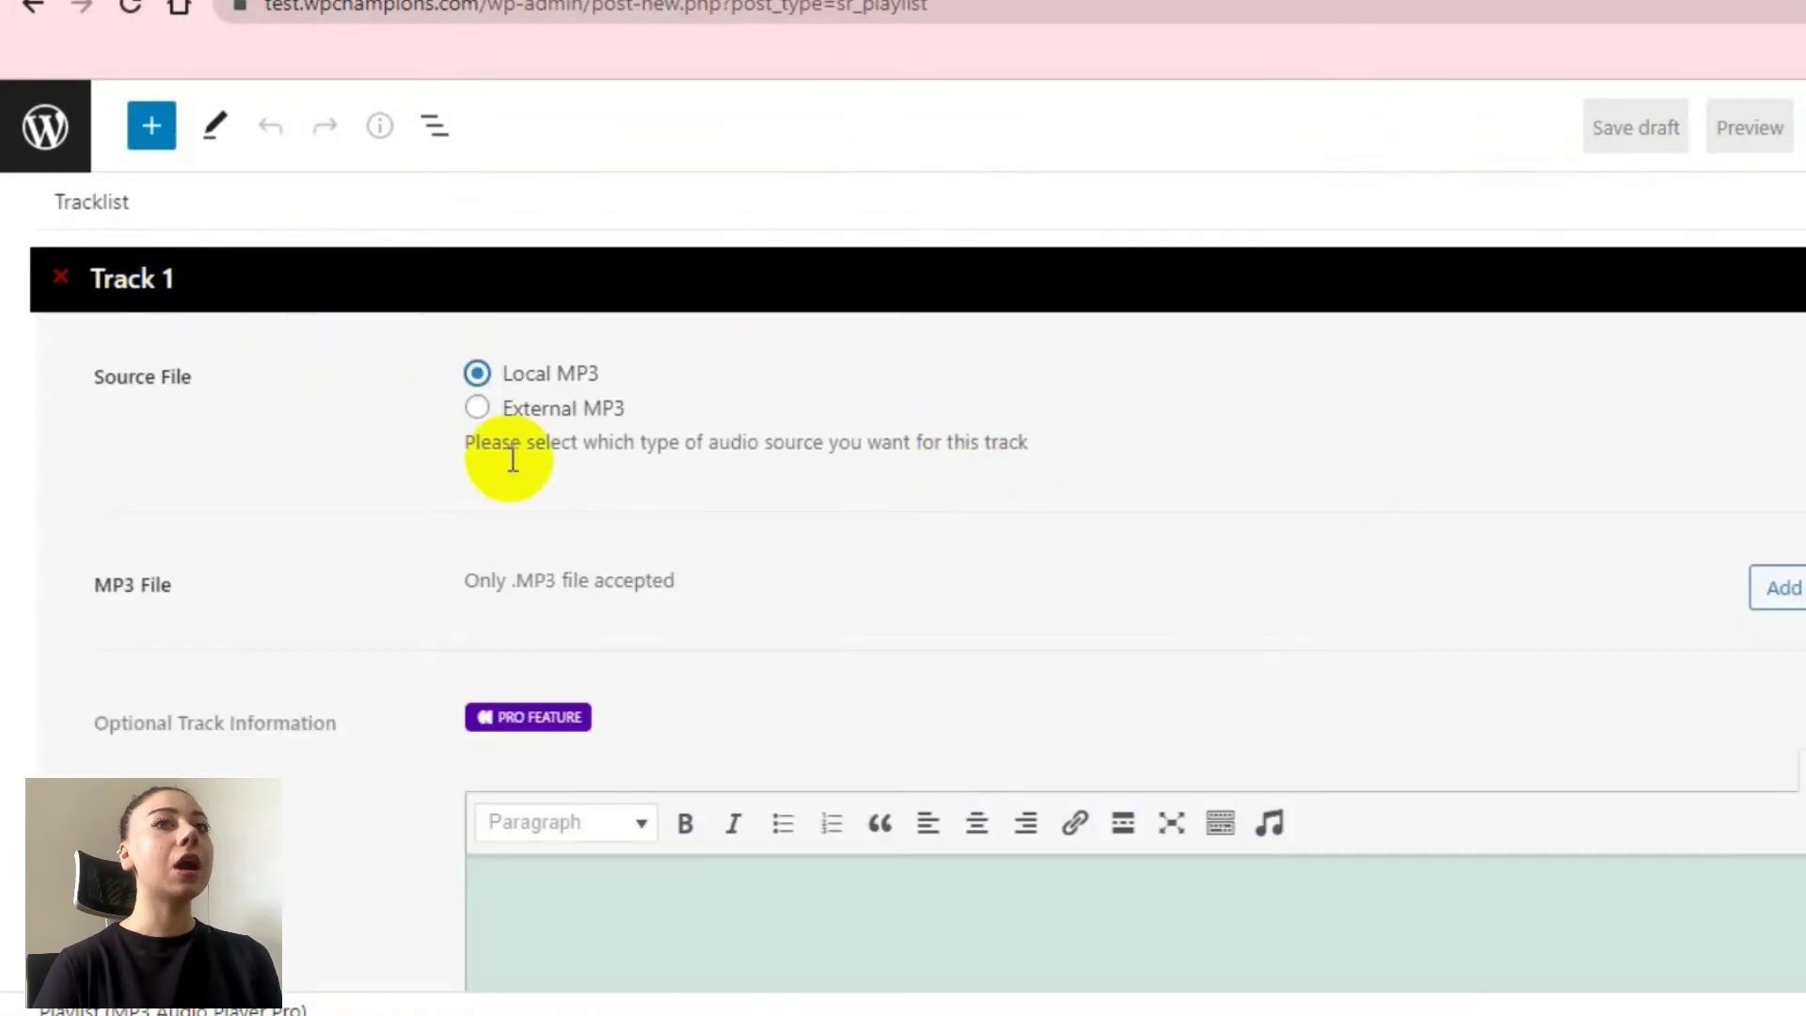
{"action": "left_click", "coordinate": [1770, 591]}
{"action": "key", "text": "Escape"}
{"action": "scroll", "coordinate": [1496, 512], "scroll_direction": "down", "scroll_amount": 8}
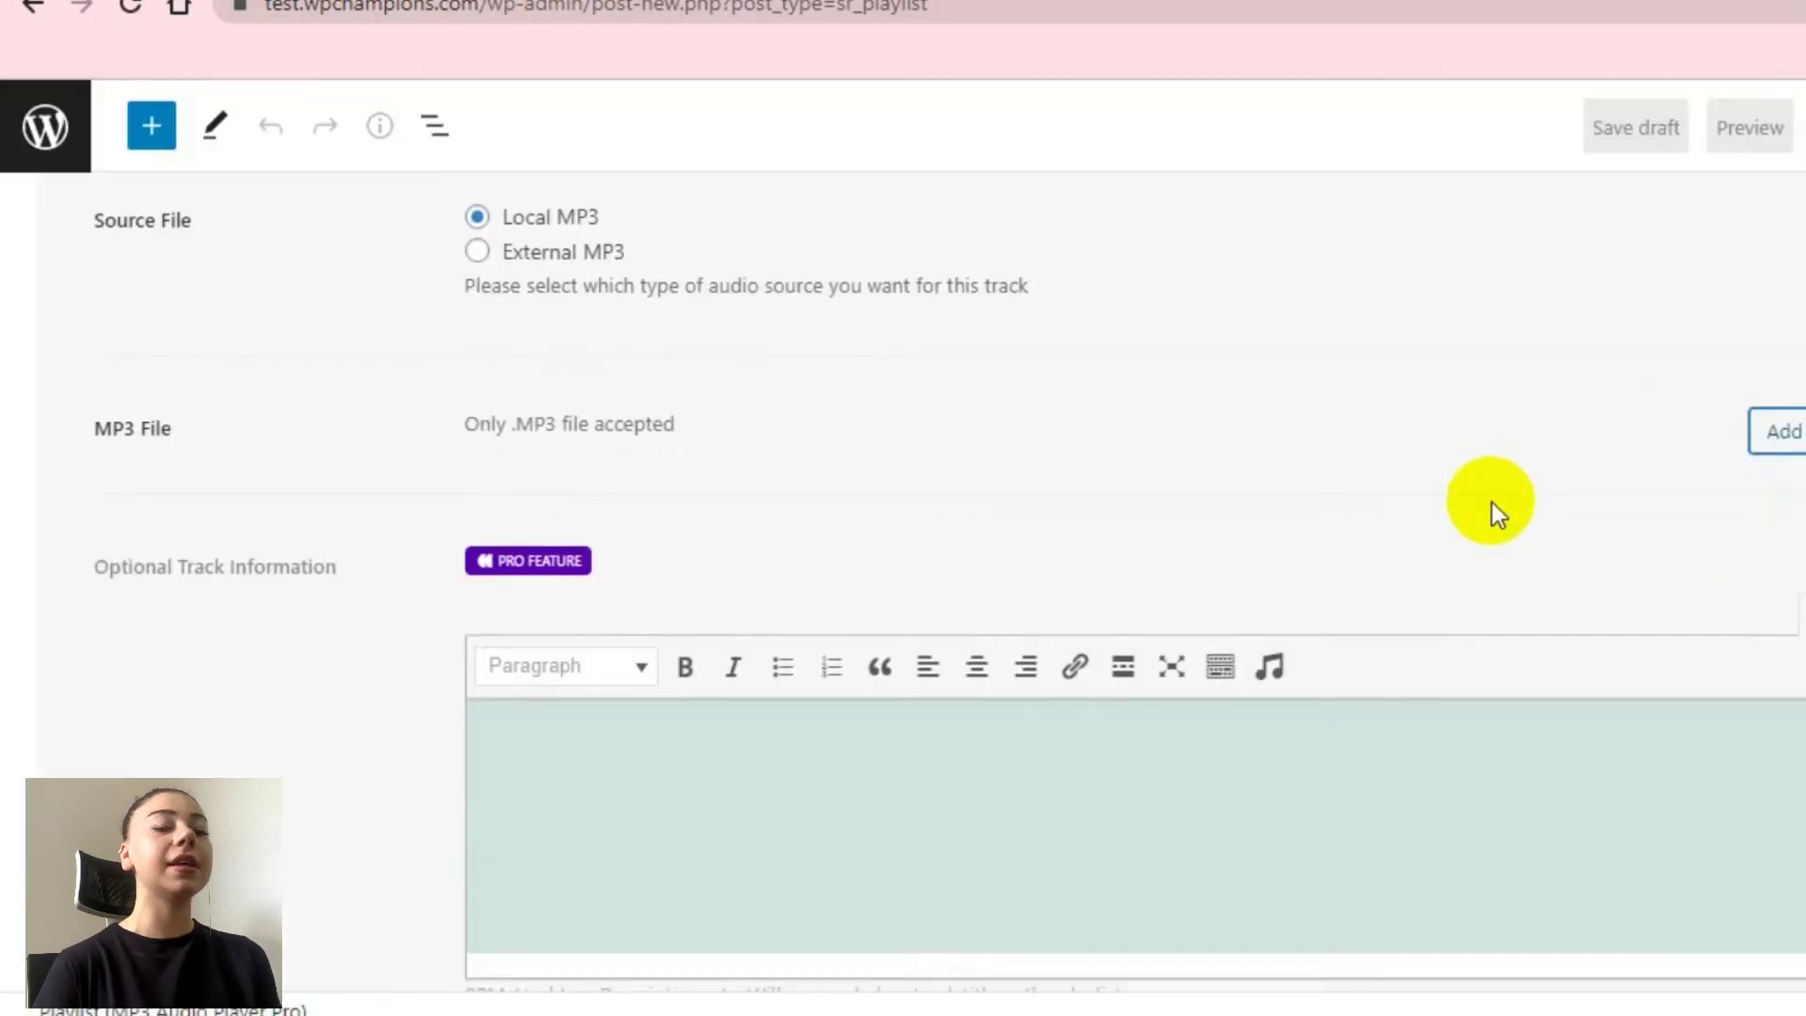
{"action": "scroll", "coordinate": [1493, 508], "scroll_direction": "down", "scroll_amount": 6}
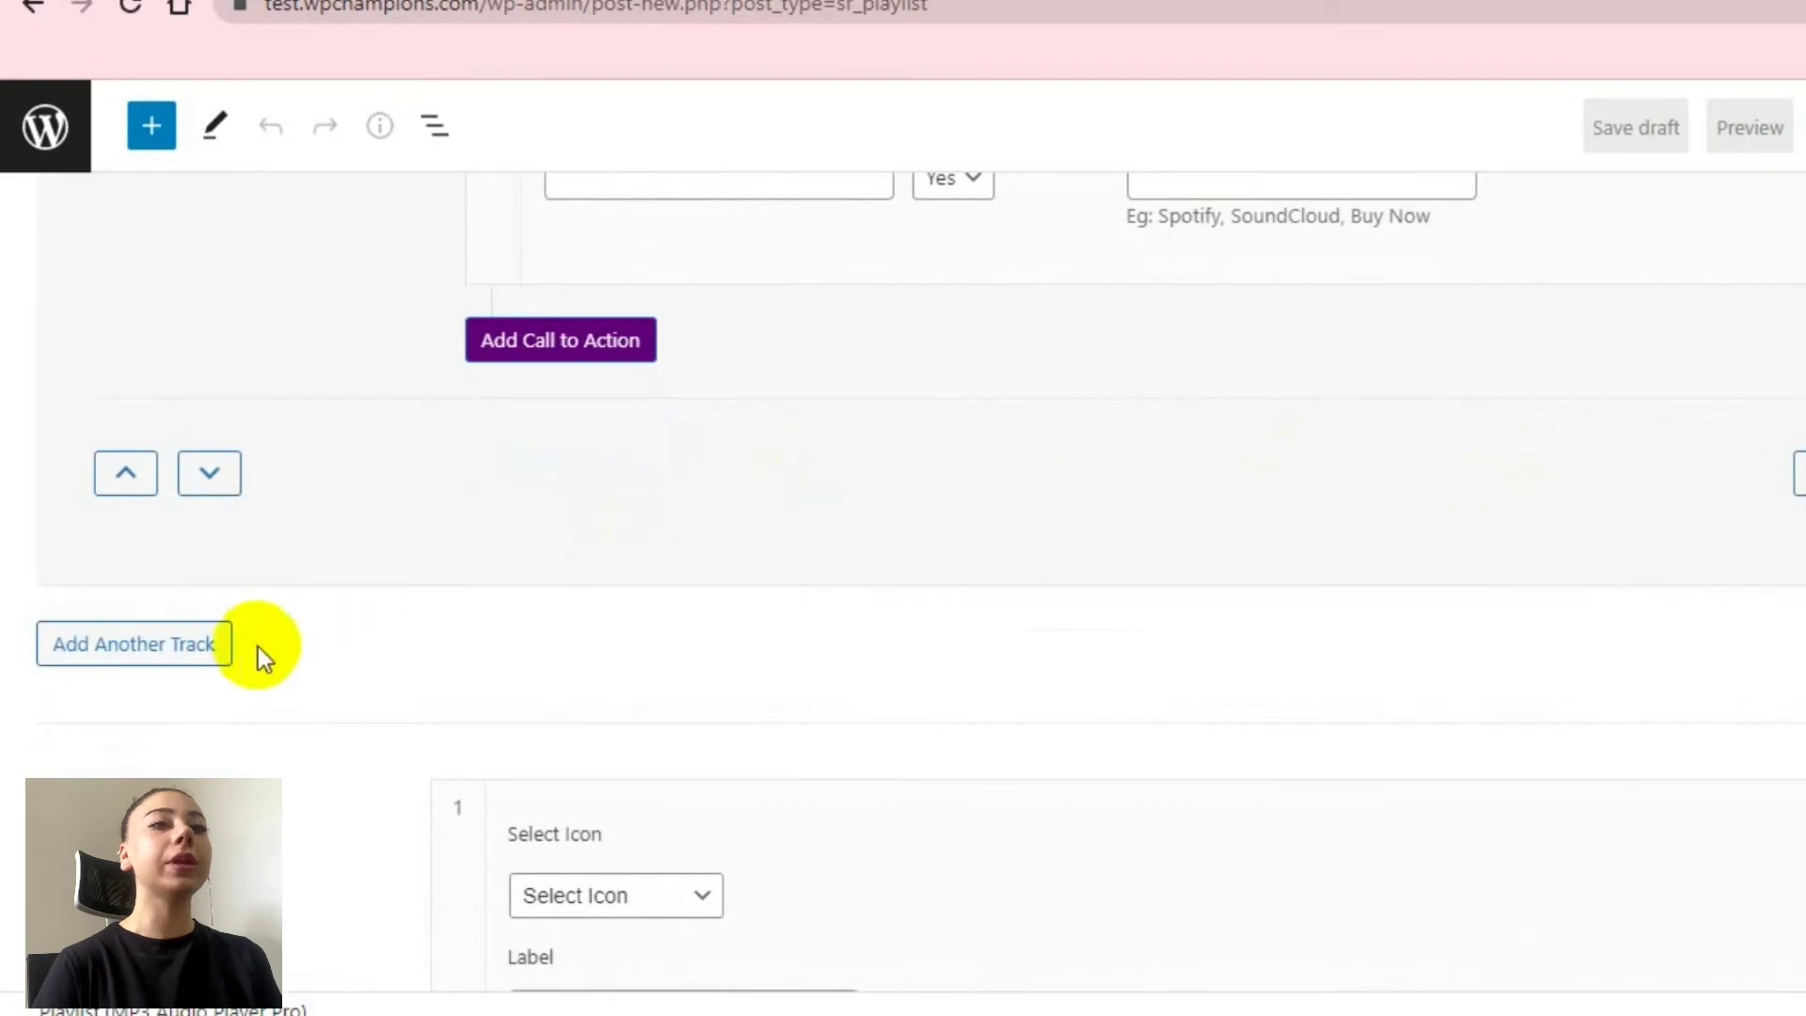
Add a second playlist track, then create a page titled 'WP Music' with a Classic block
{"action": "left_click", "coordinate": [224, 654]}
{"action": "scroll", "coordinate": [252, 659], "scroll_direction": "down", "scroll_amount": 10}
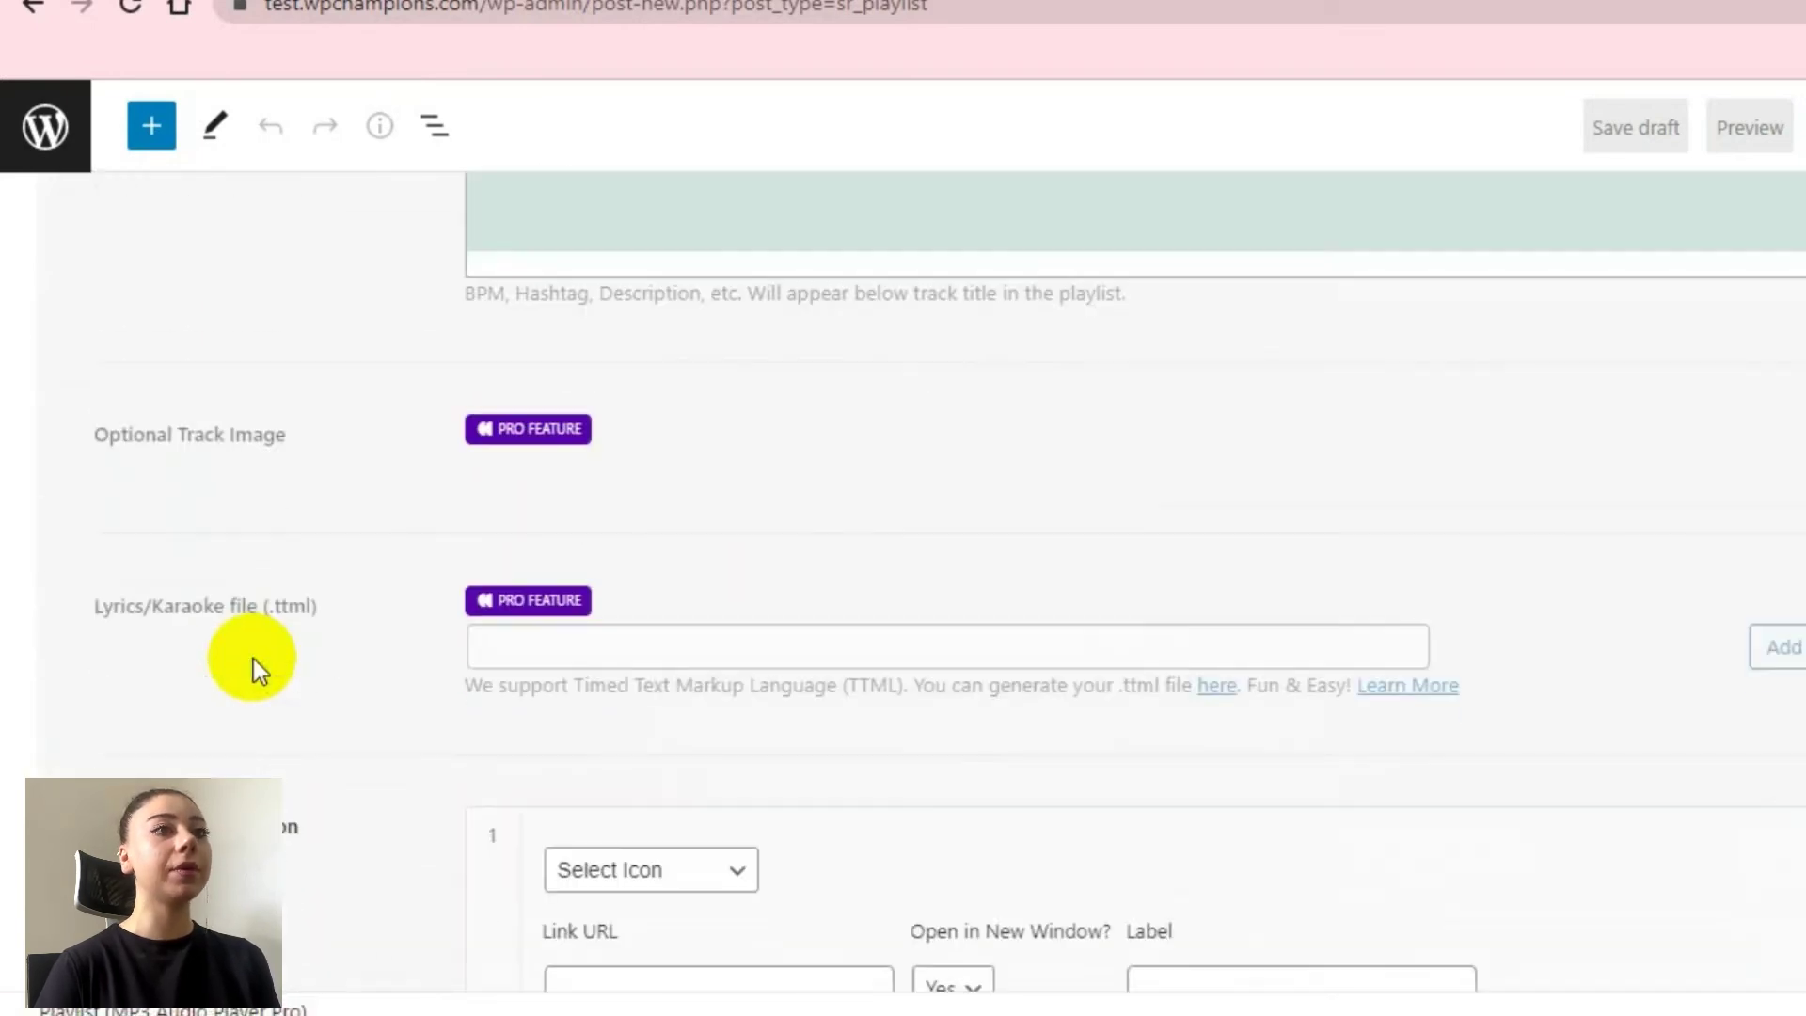
{"action": "scroll", "coordinate": [253, 659], "scroll_direction": "down", "scroll_amount": 12}
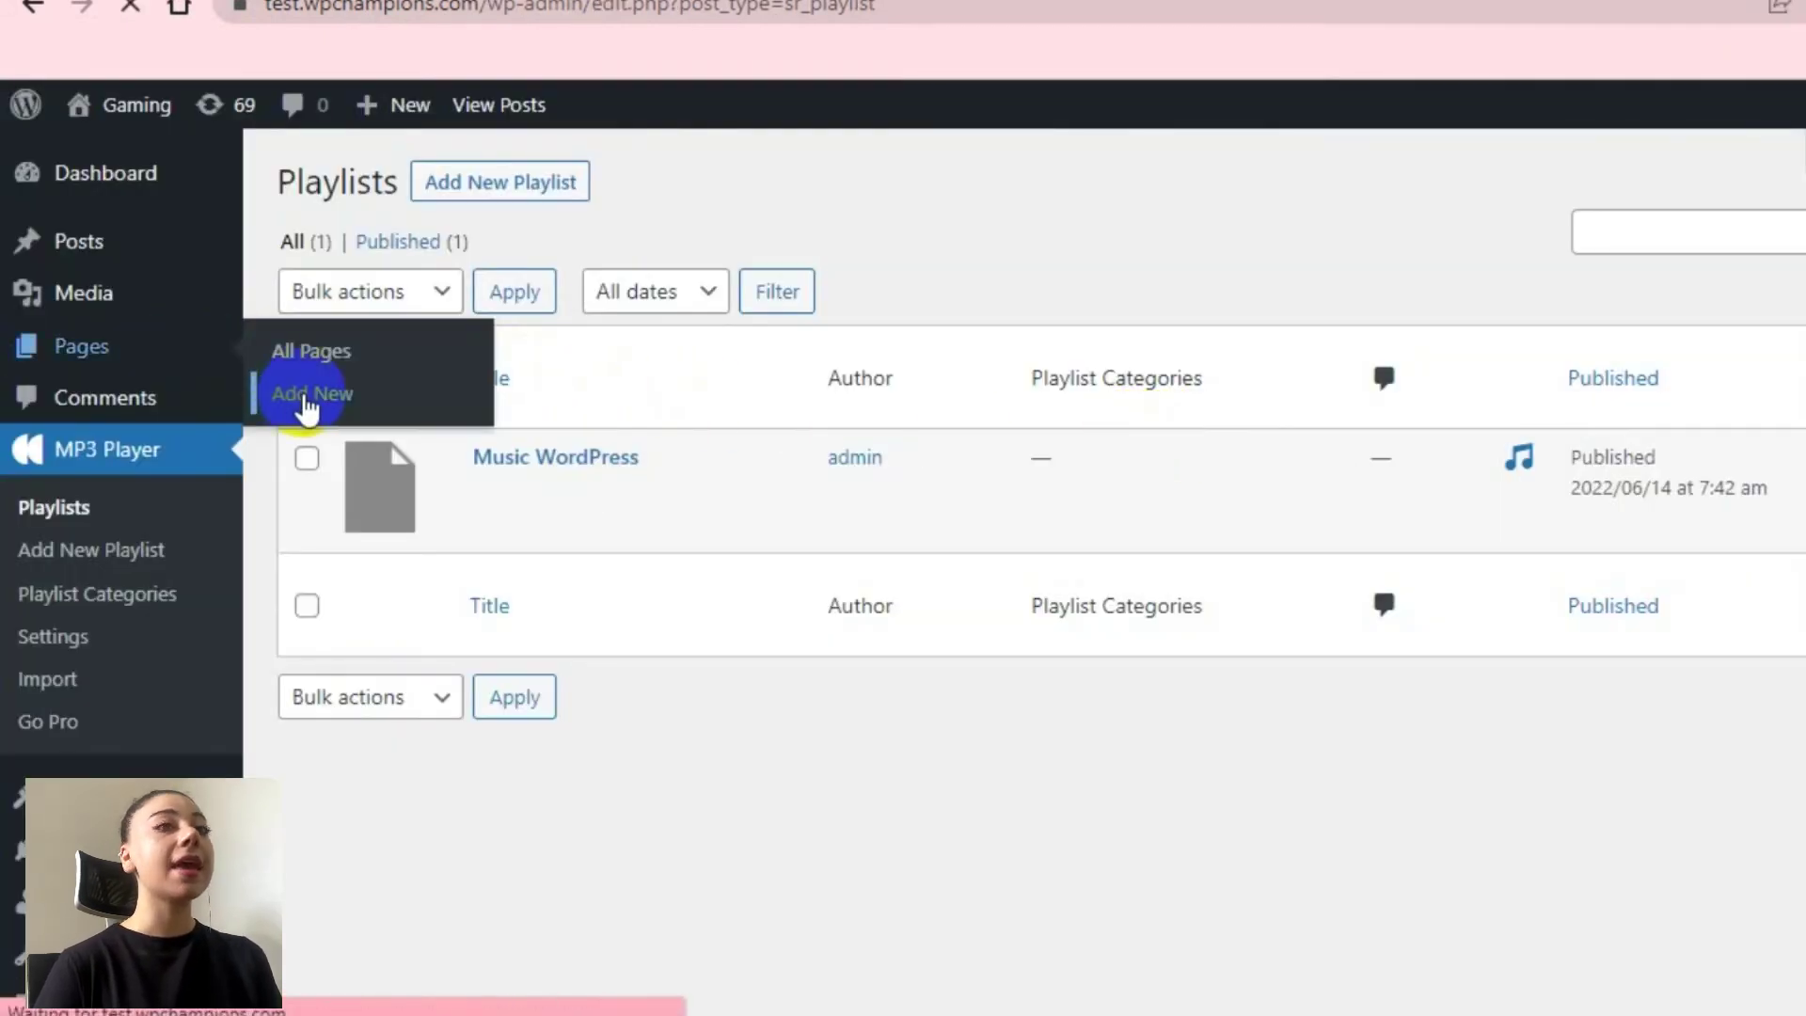
{"action": "left_click", "coordinate": [383, 393]}
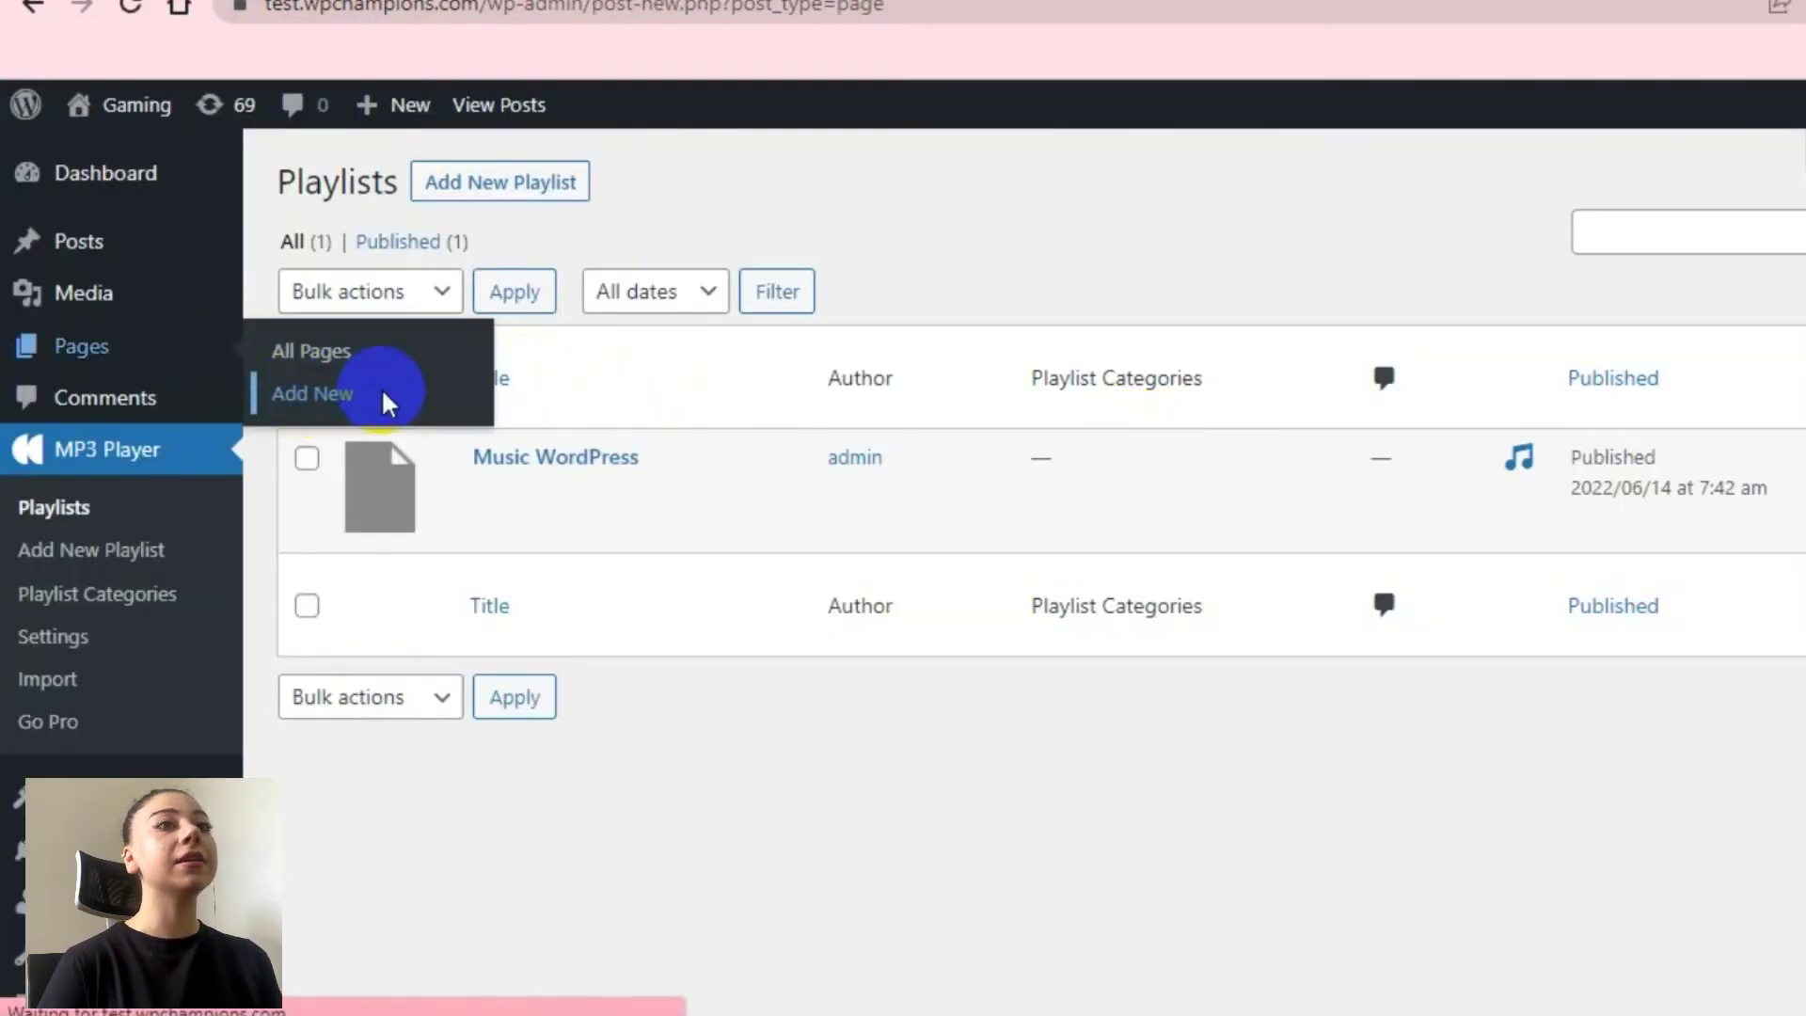
{"action": "type", "text": "Music"}
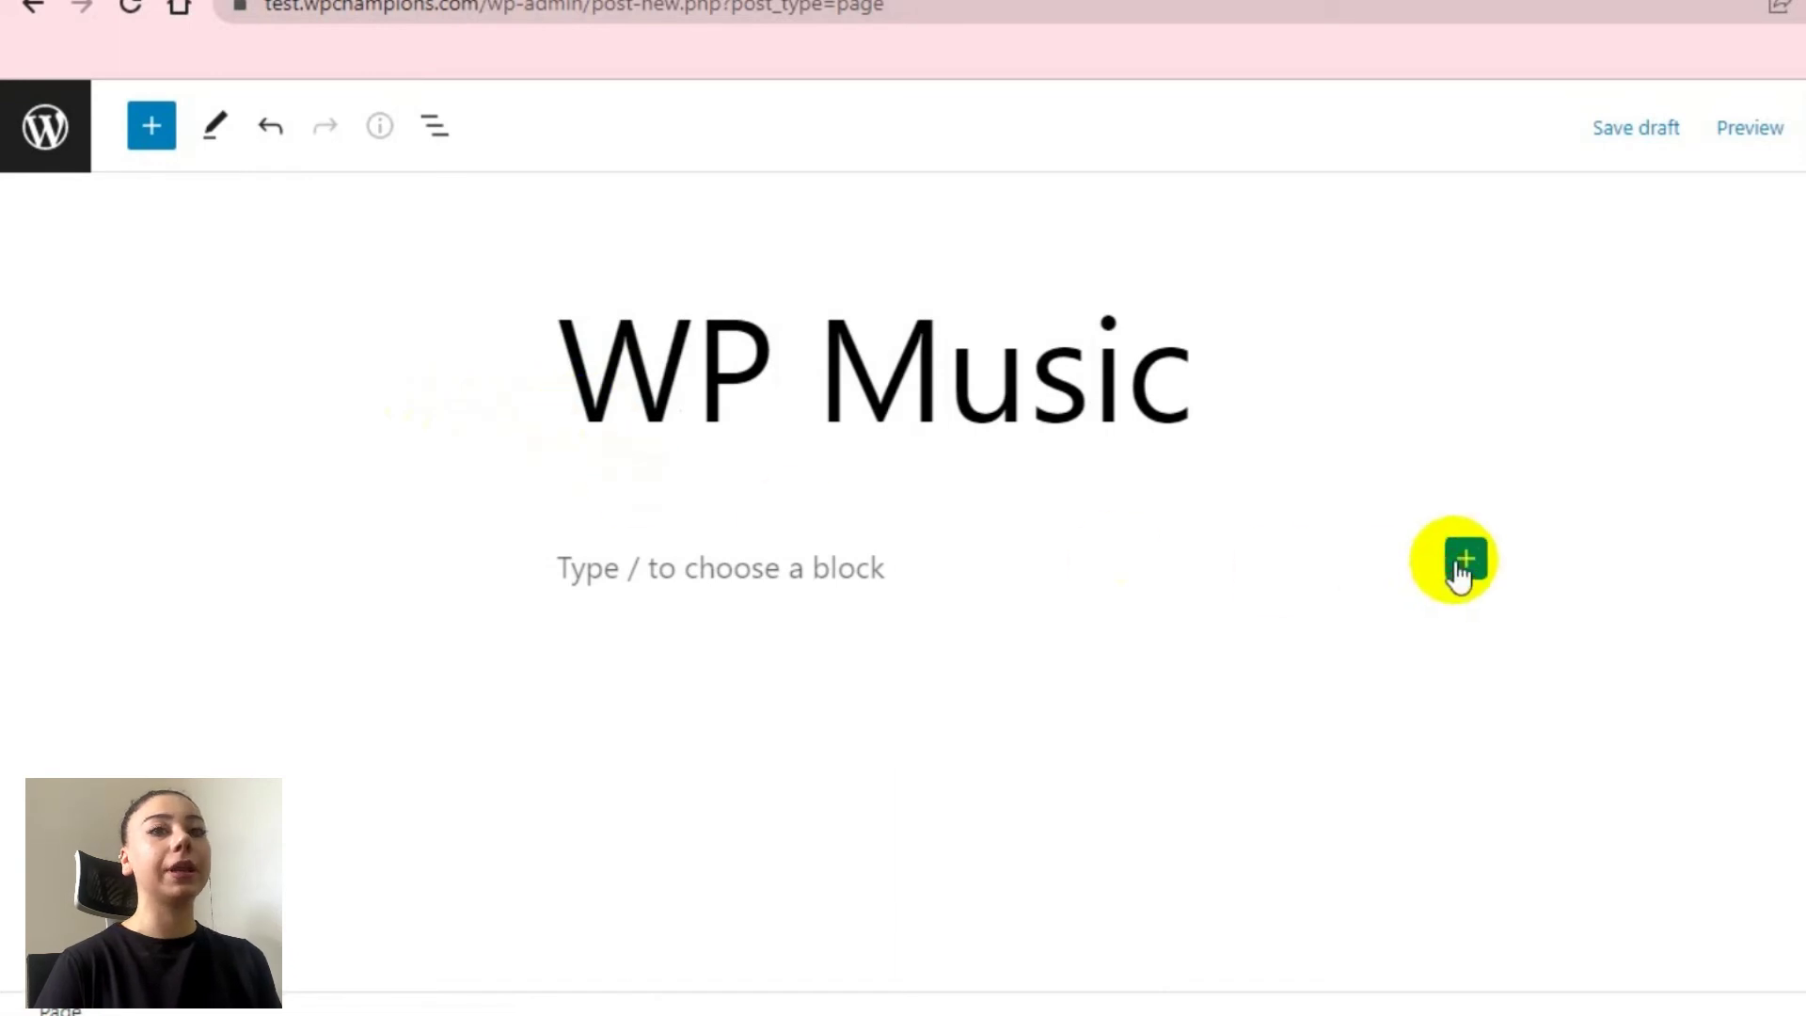
{"action": "left_click", "coordinate": [1466, 561]}
{"action": "left_click", "coordinate": [1533, 315]}
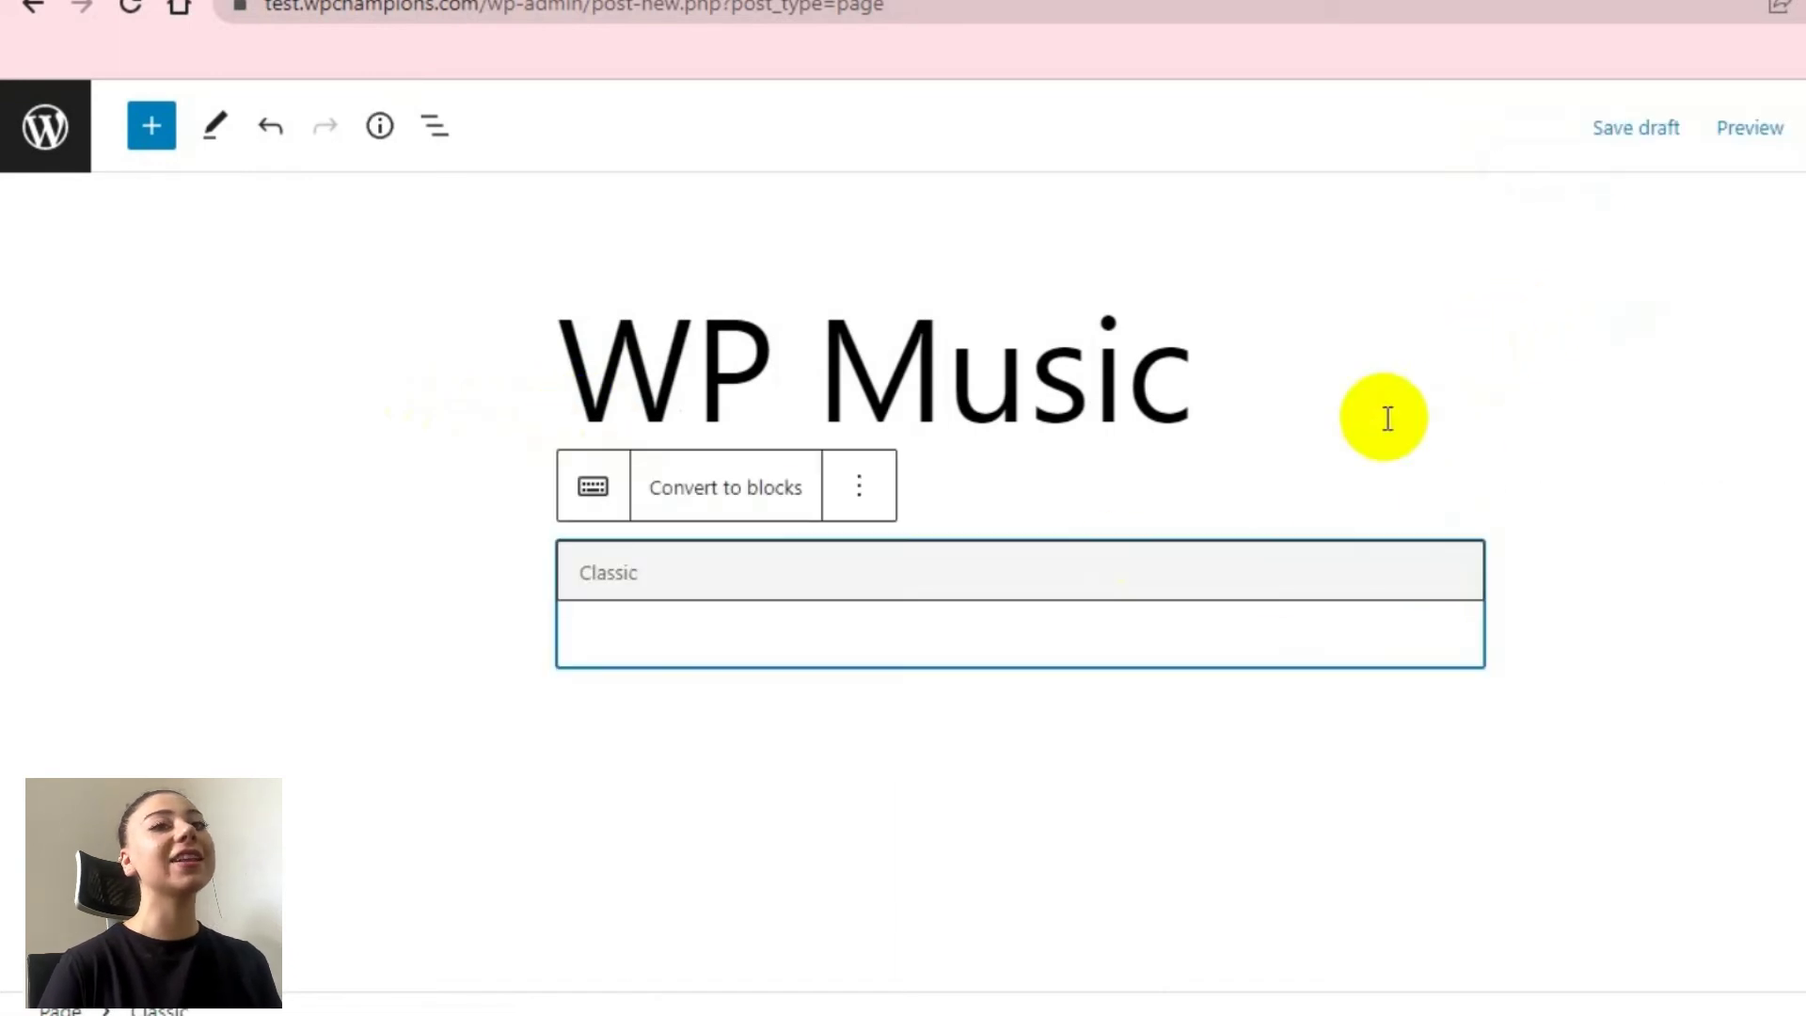
Insert a Predefined Playlists shortcode into the page, then browse the MP3 Player PRO pricing plans
{"action": "left_click", "coordinate": [1419, 575]}
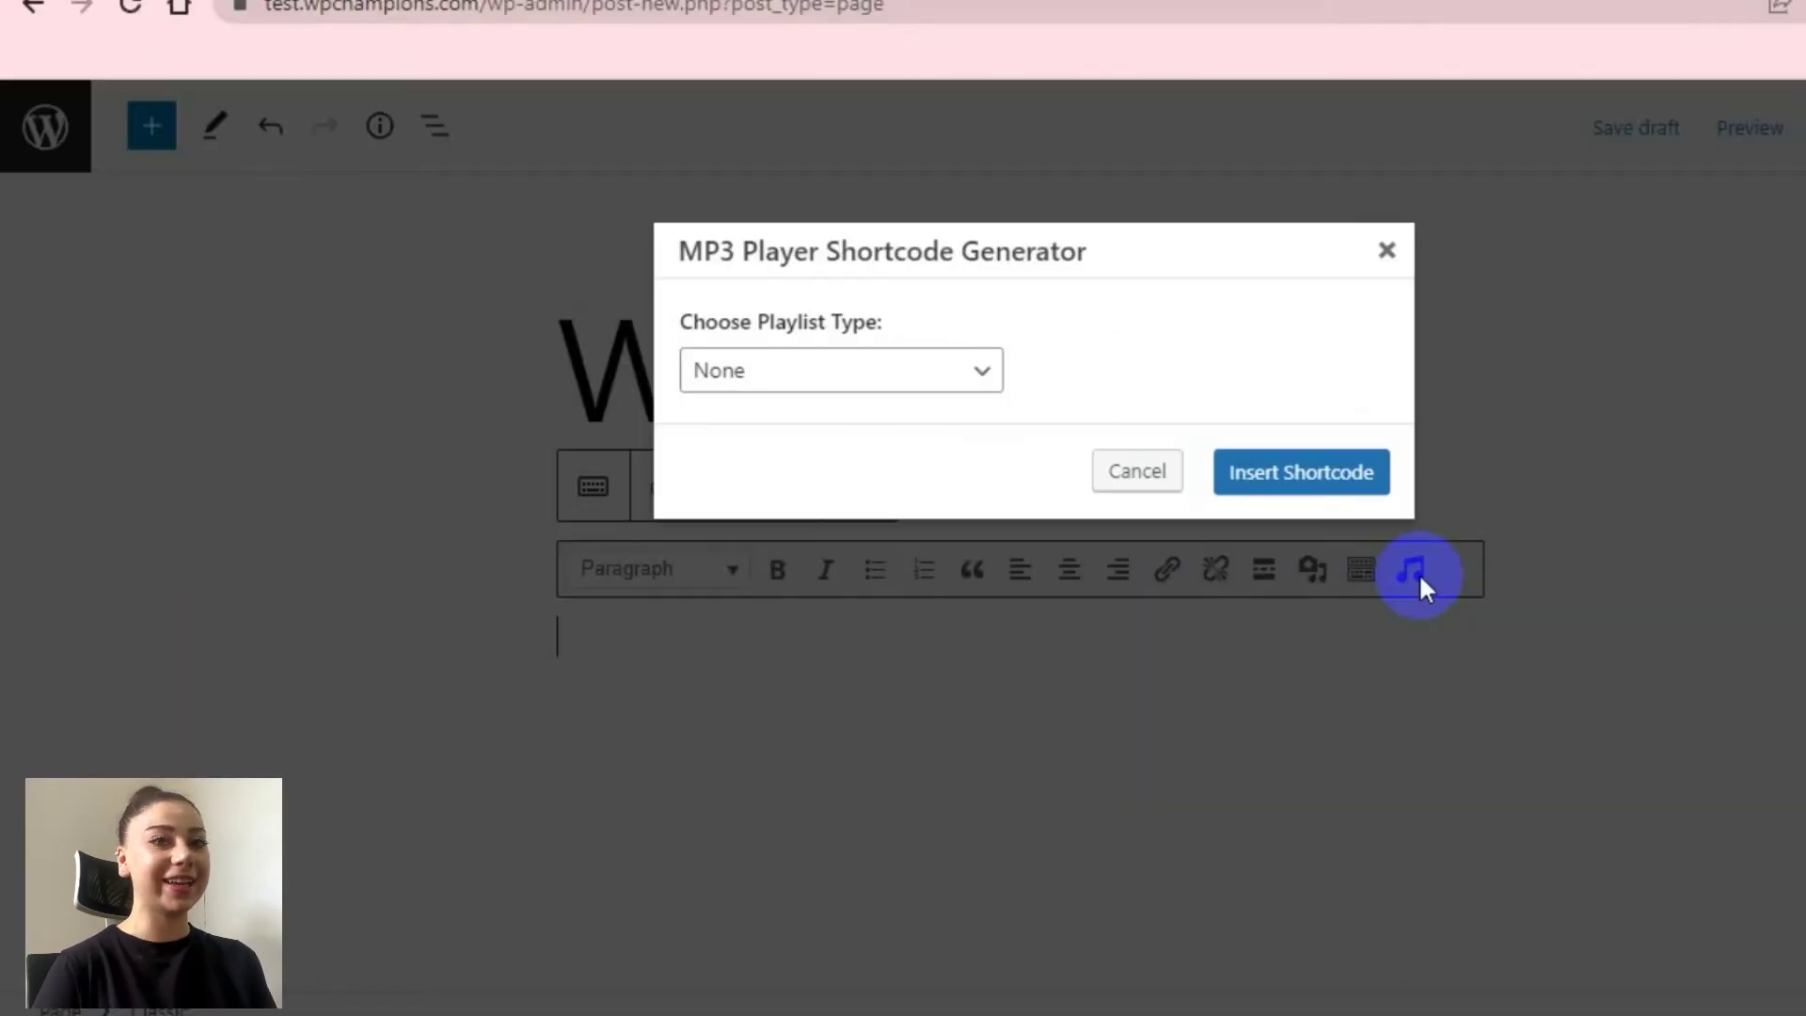
{"action": "left_click", "coordinate": [858, 376]}
{"action": "left_click", "coordinate": [901, 442]}
{"action": "left_click", "coordinate": [907, 472]}
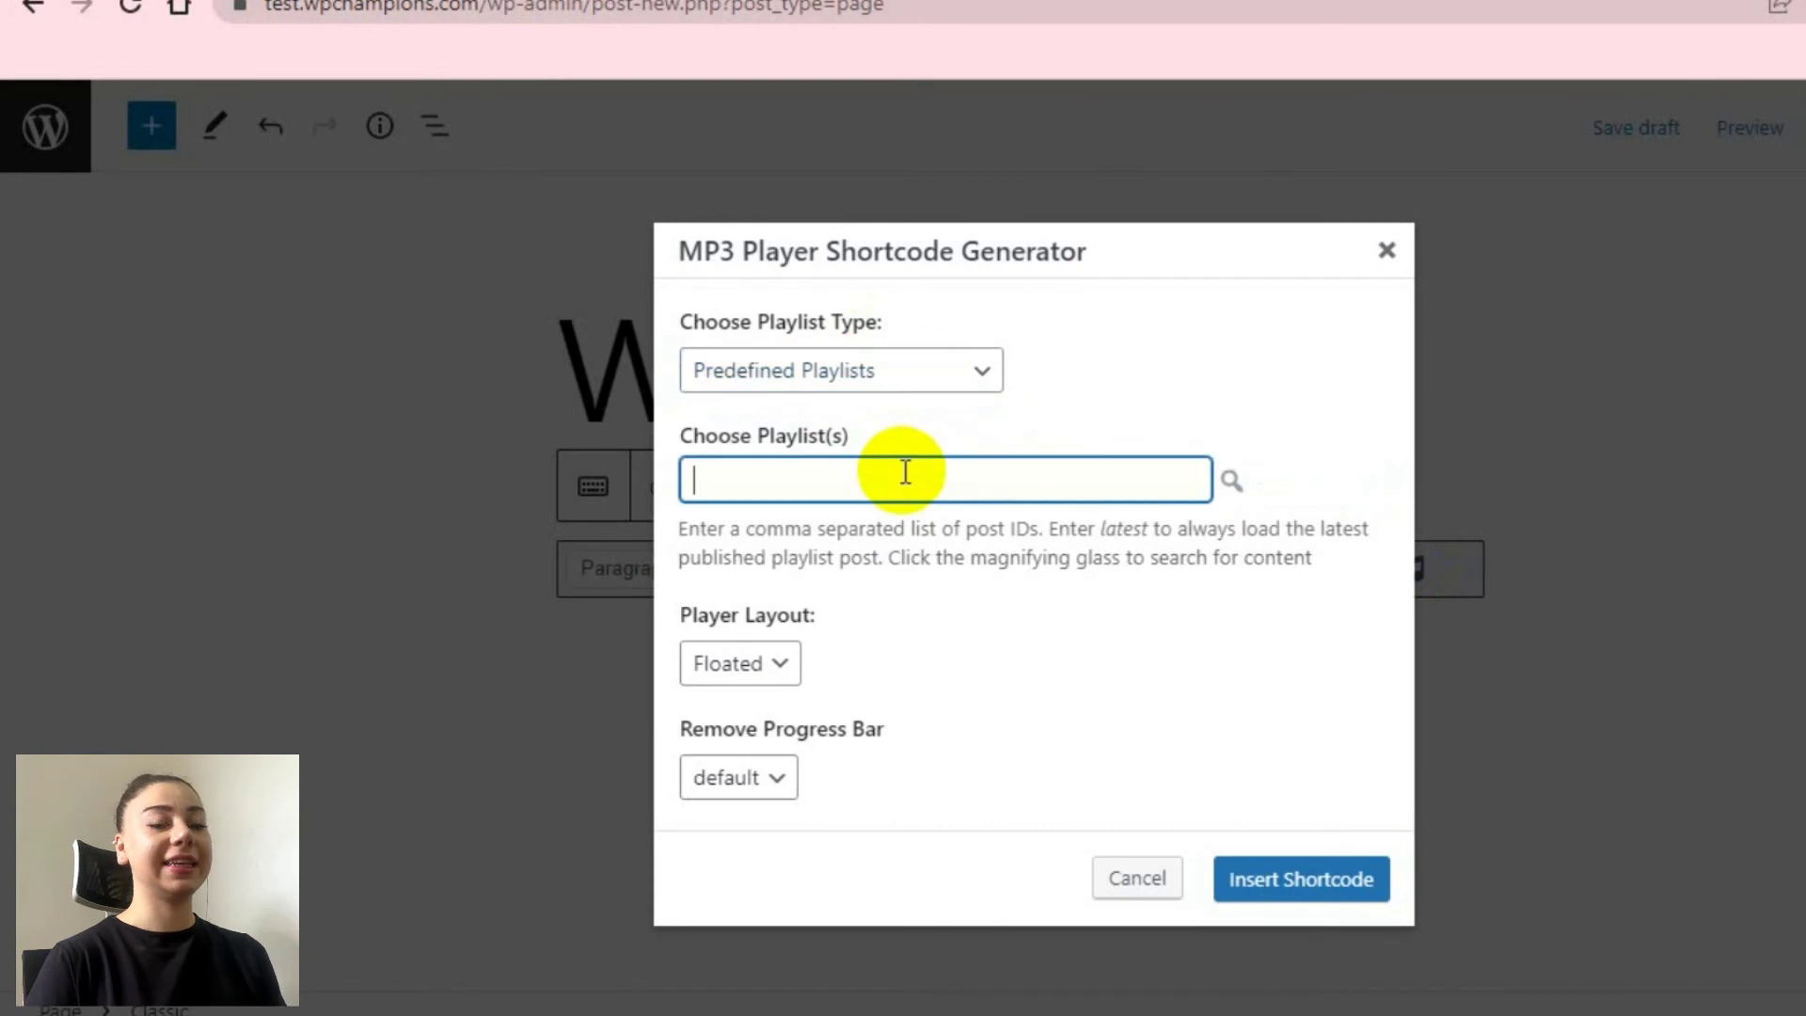
{"action": "left_click", "coordinate": [795, 664]}
{"action": "left_click", "coordinate": [786, 777]}
{"action": "left_click", "coordinate": [843, 749]}
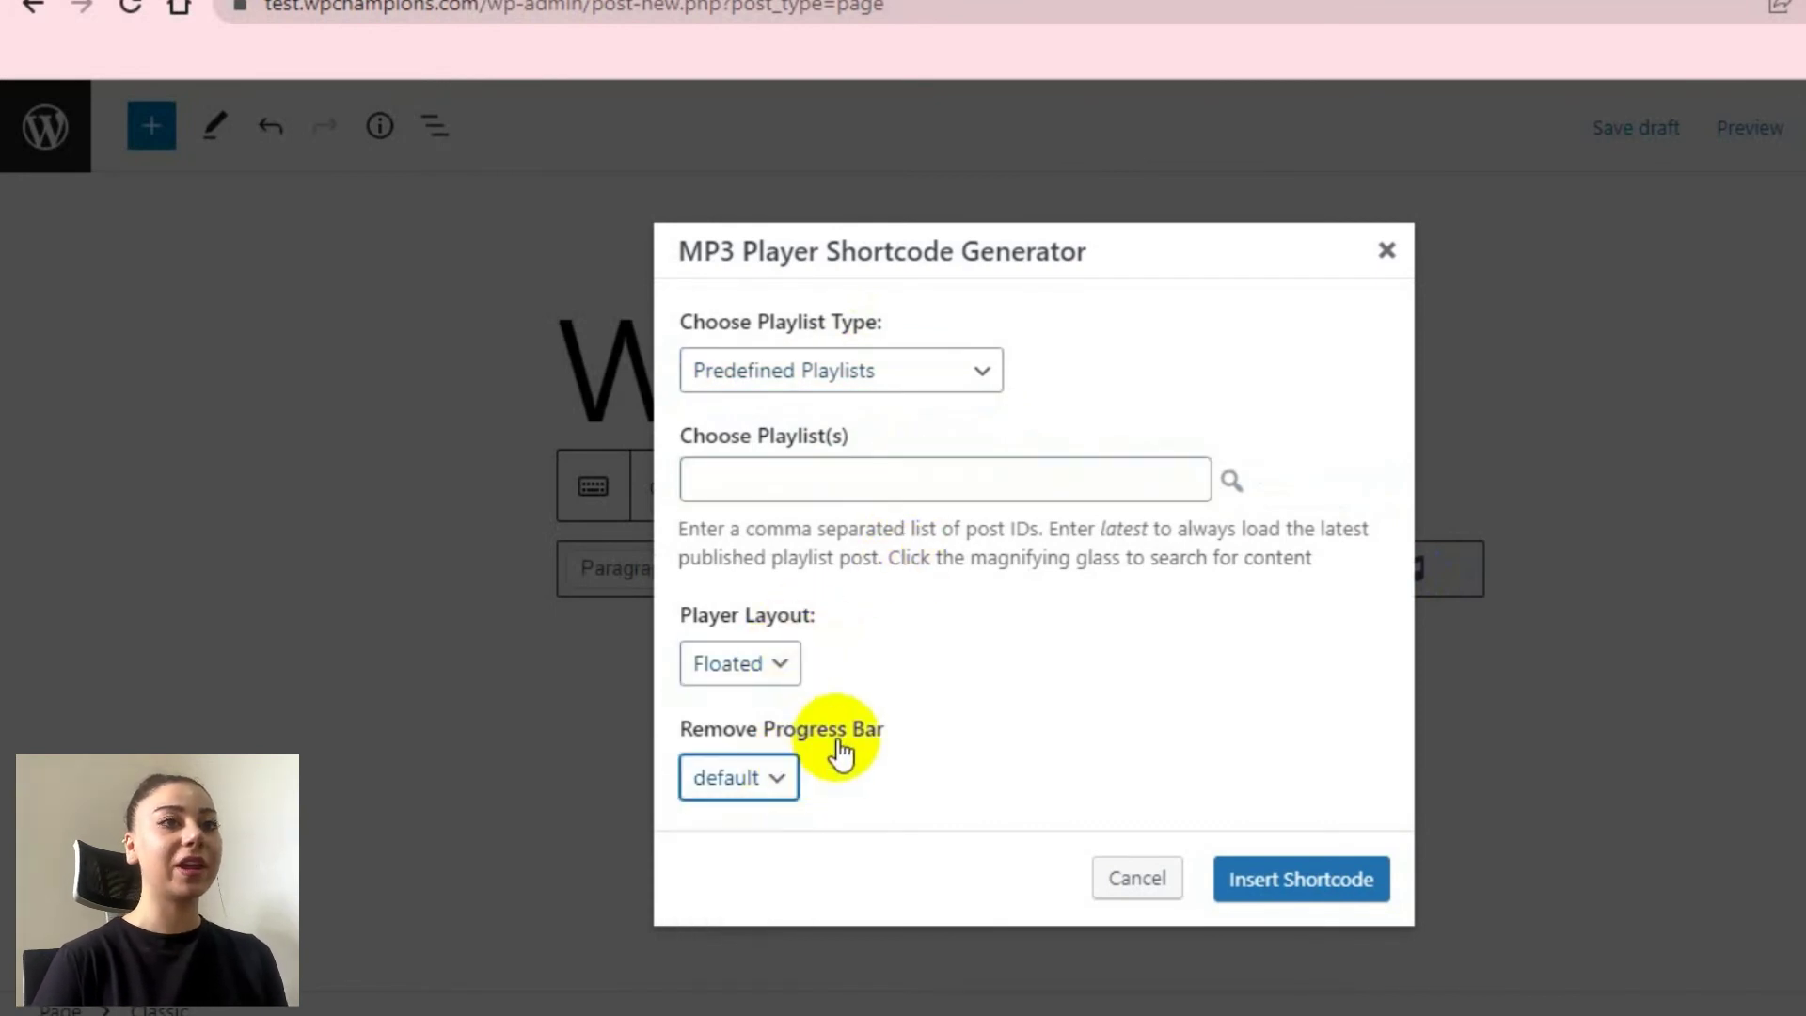
{"action": "left_click", "coordinate": [1251, 892]}
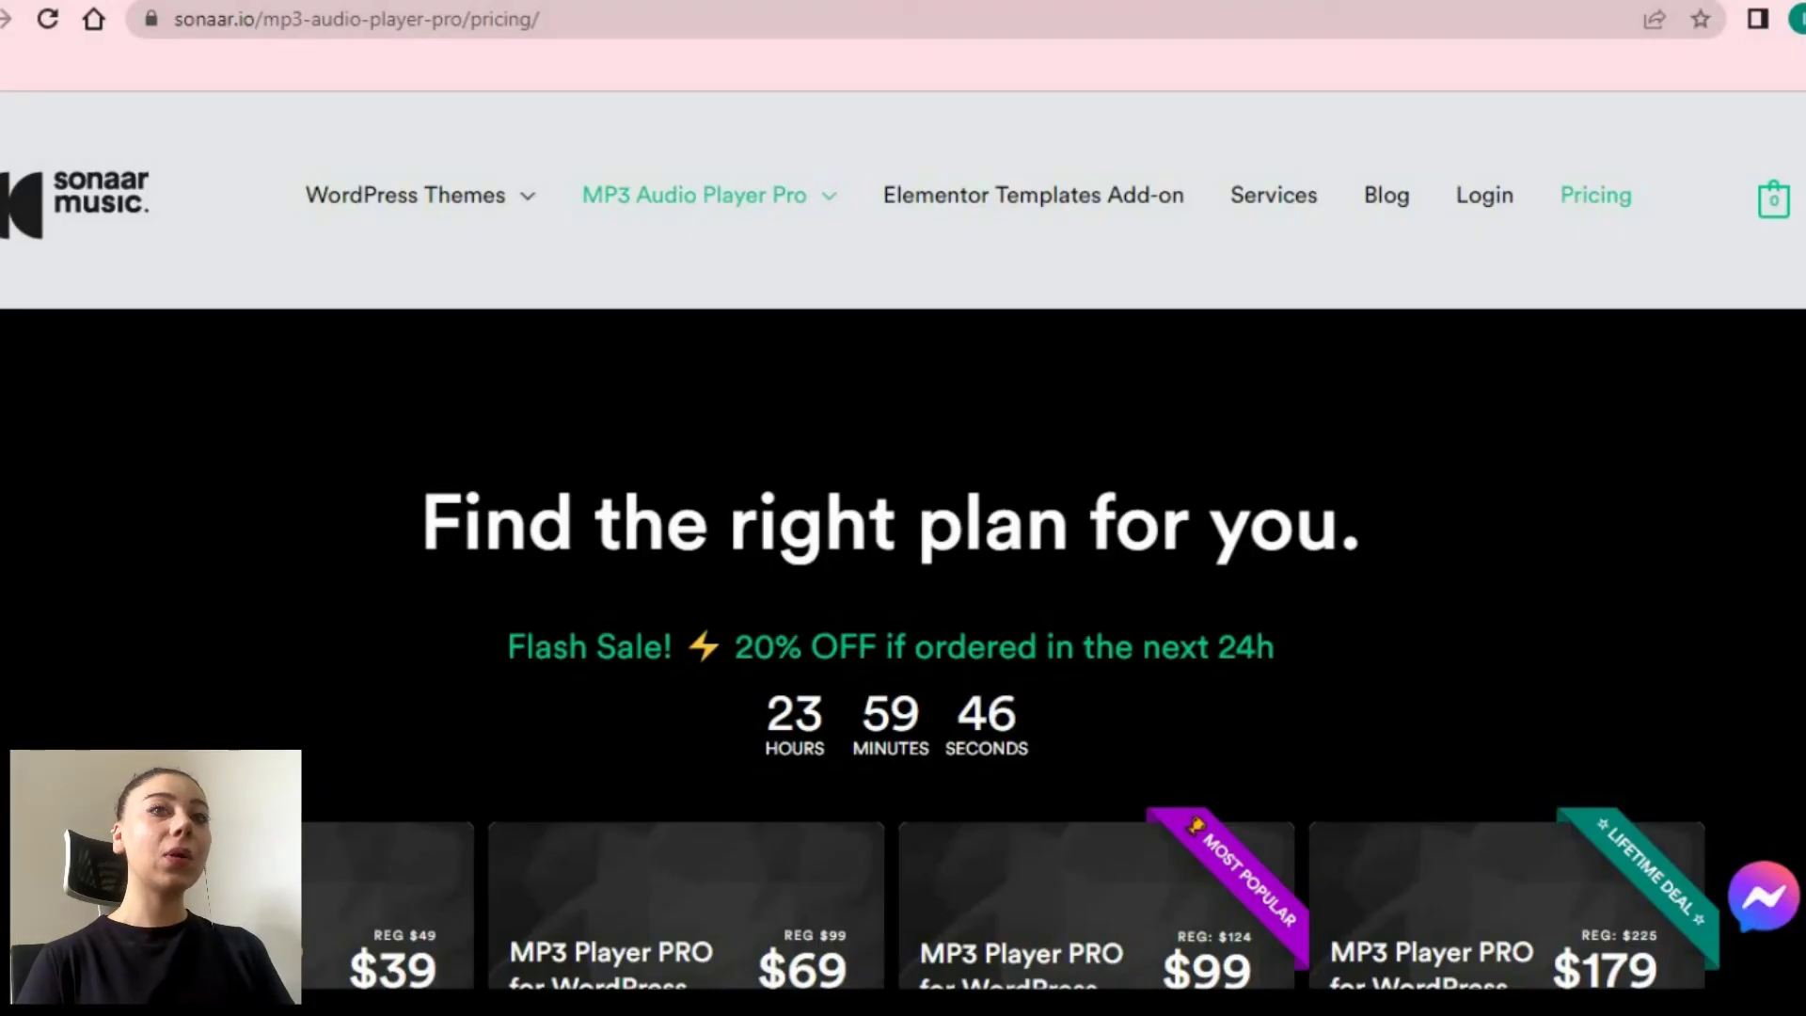
{"action": "scroll", "coordinate": [903, 541], "scroll_direction": "down", "scroll_amount": 6}
{"action": "scroll", "coordinate": [903, 541], "scroll_direction": "down", "scroll_amount": 2}
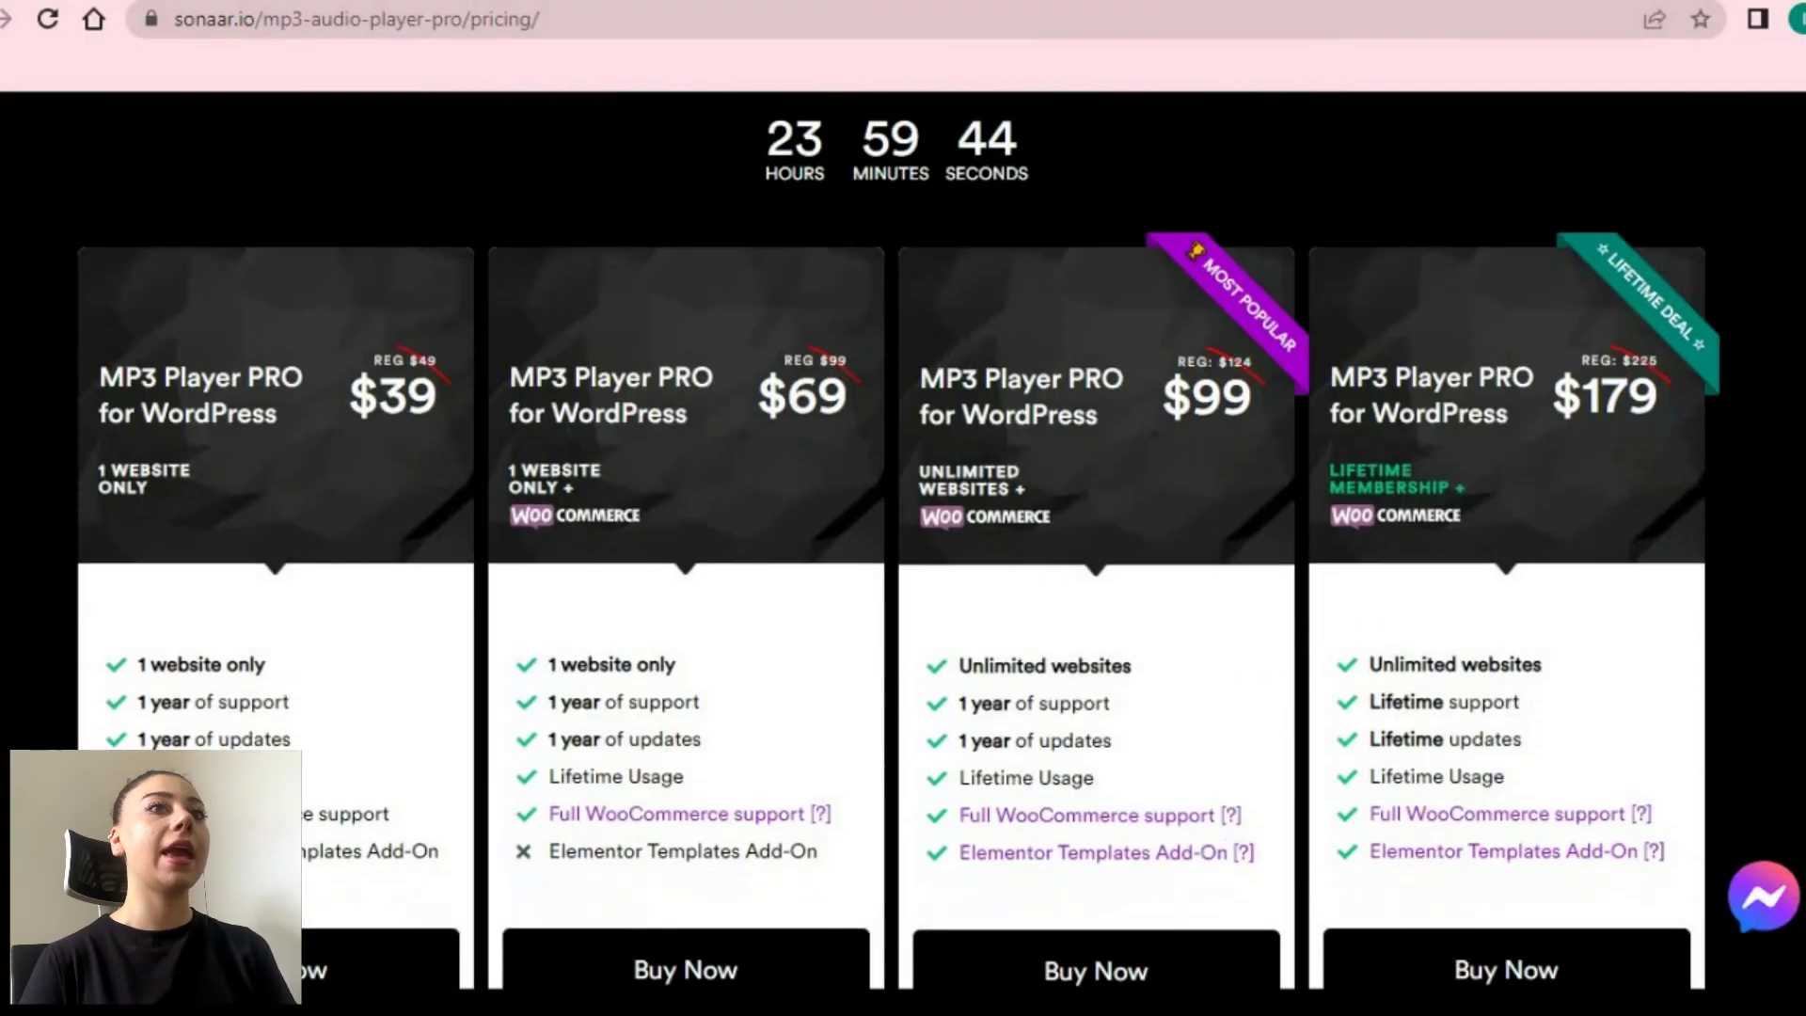